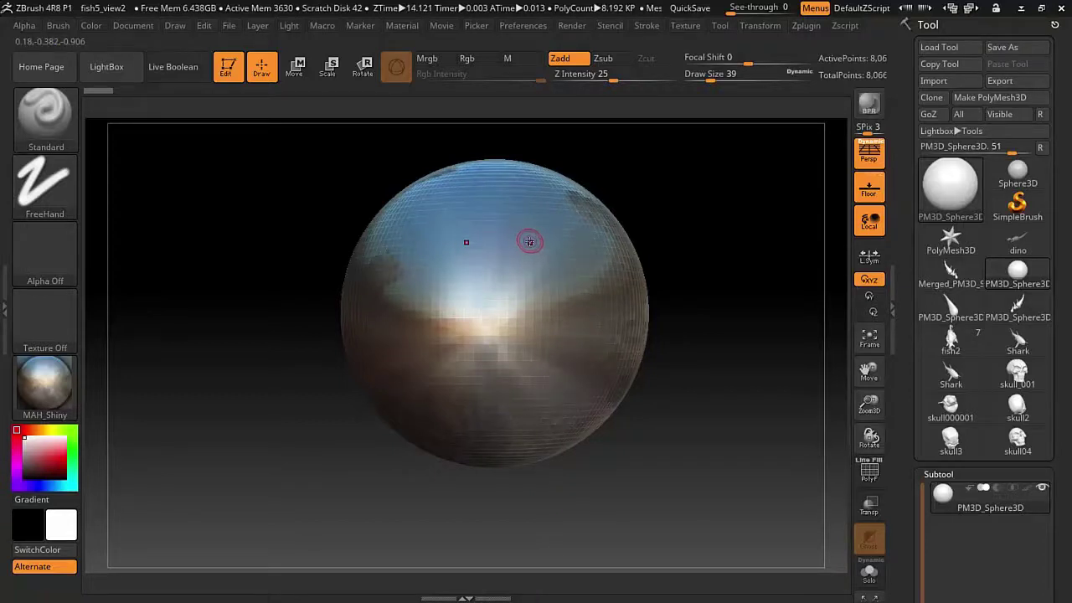
# - Select the Sphere3D primitive and convert it into an editable PolyMesh3D
pyautogui.click(990, 97)
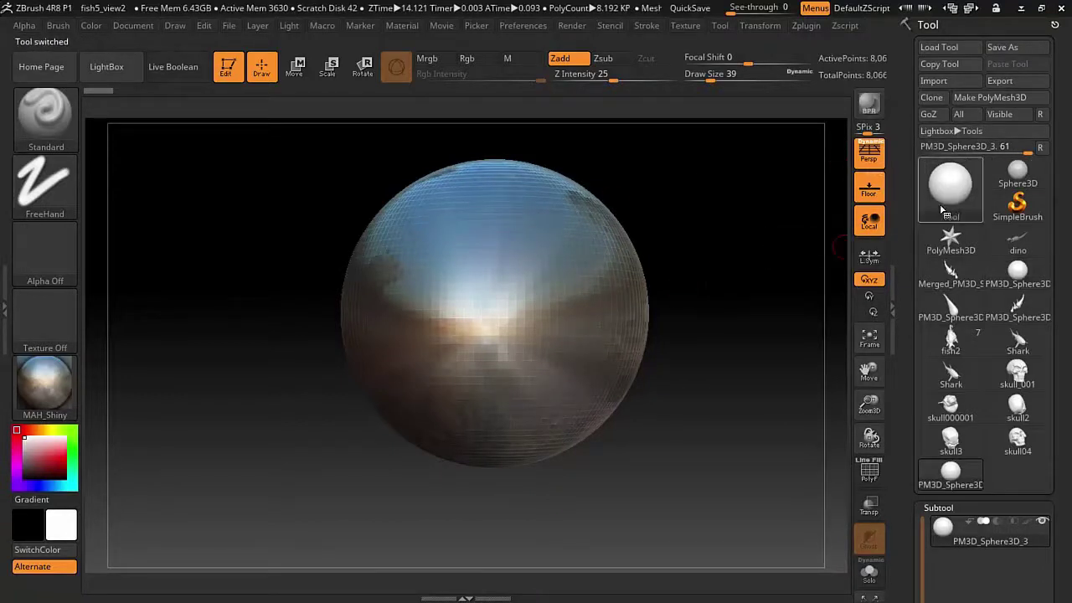
pyautogui.click(957, 209)
pyautogui.click(1017, 172)
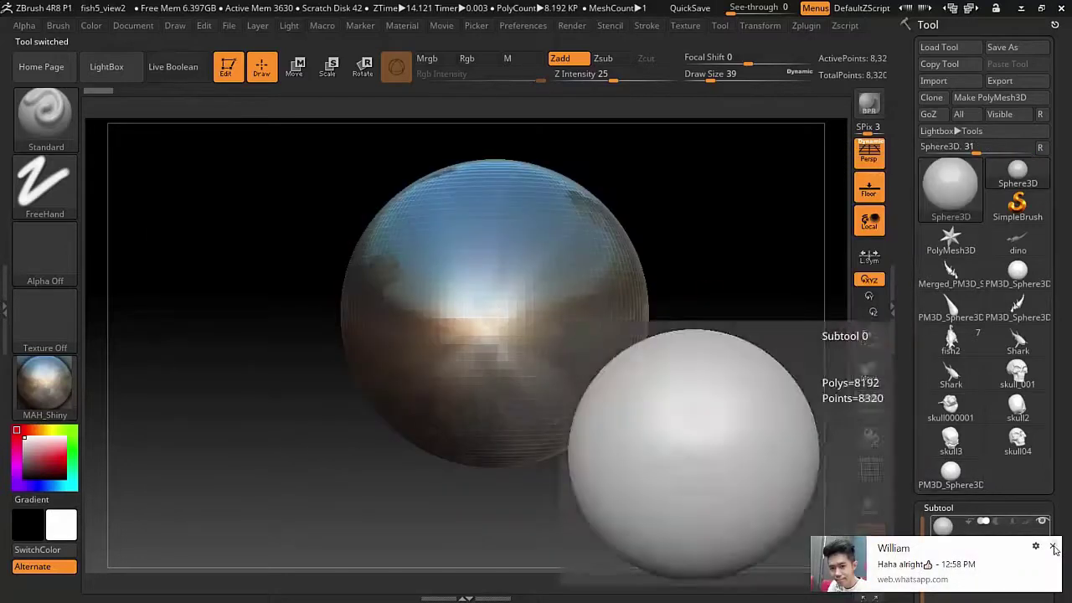
pyautogui.scroll(-3, 1001, 498)
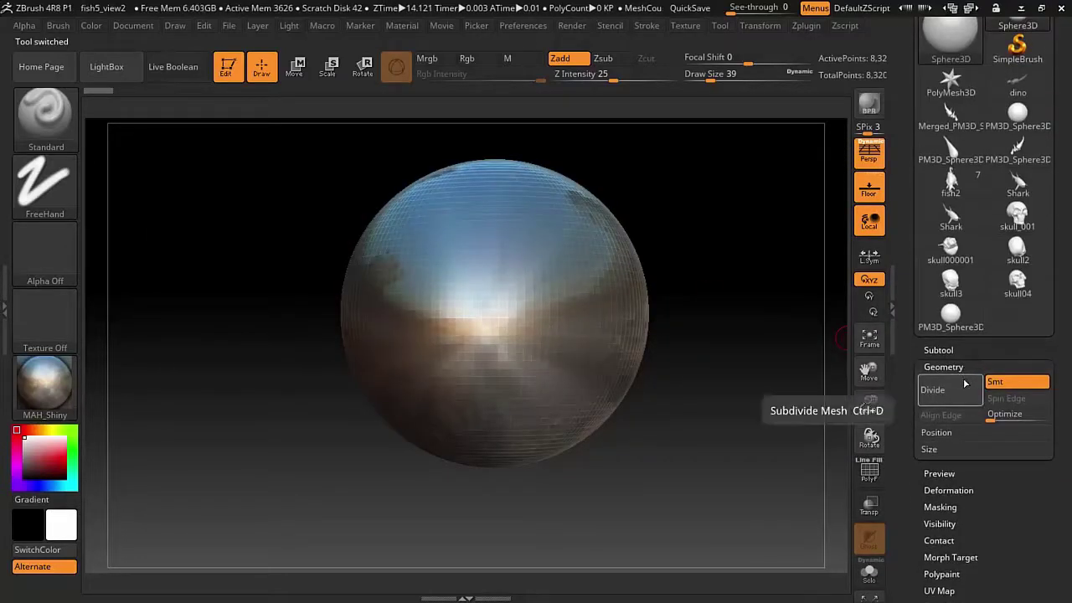
pyautogui.click(965, 381)
pyautogui.moveTo(1003, 489)
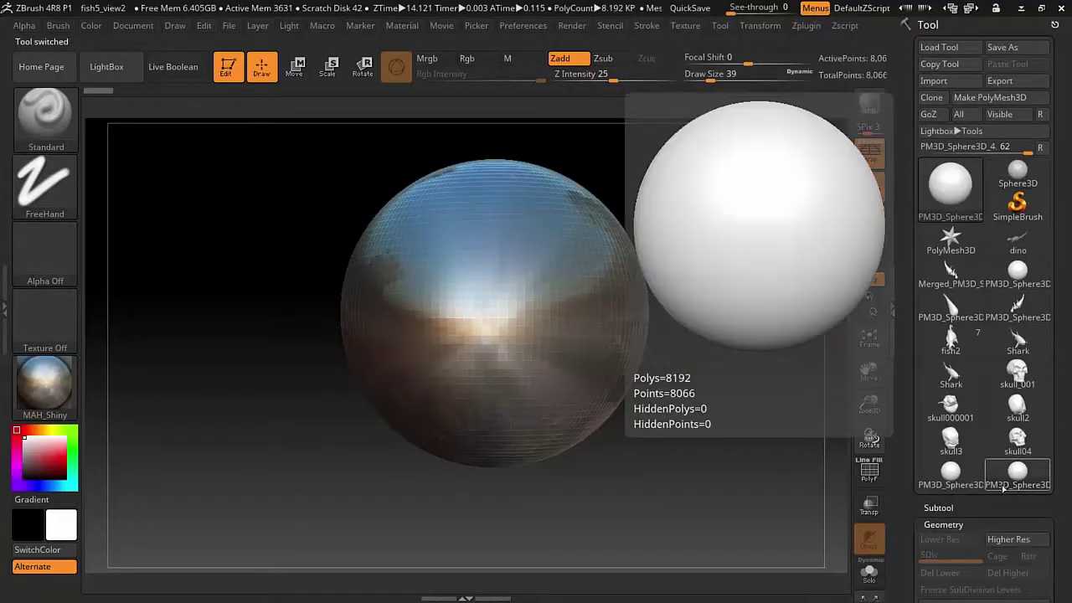
pyautogui.press('super+plus')
pyautogui.press('super+plus')
pyautogui.press('super+plus')
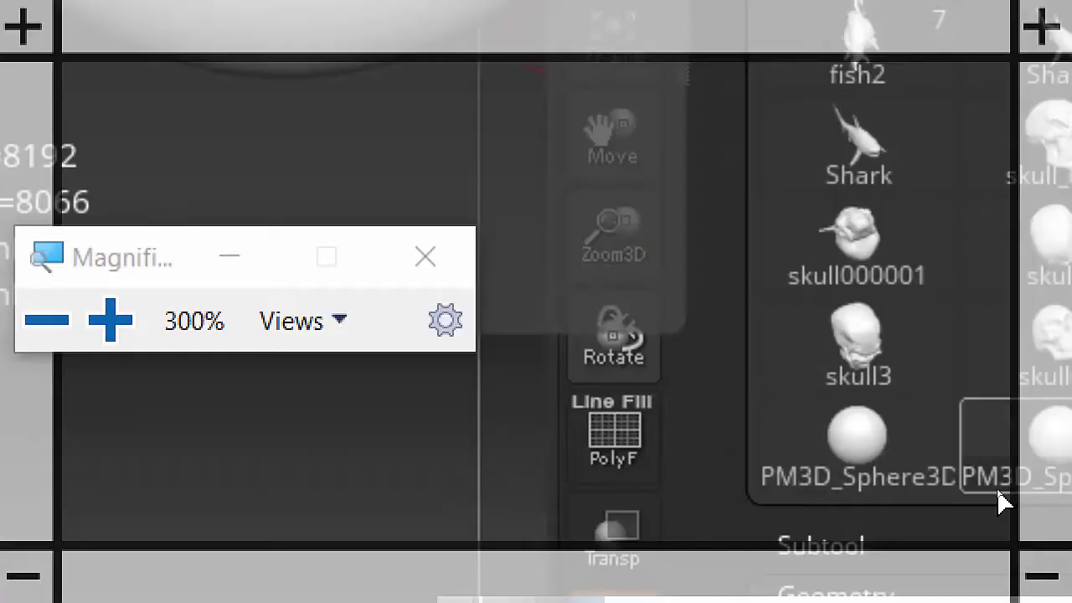
pyautogui.press('super+minus')
pyautogui.press('super+minus')
pyautogui.press('super+Escape')
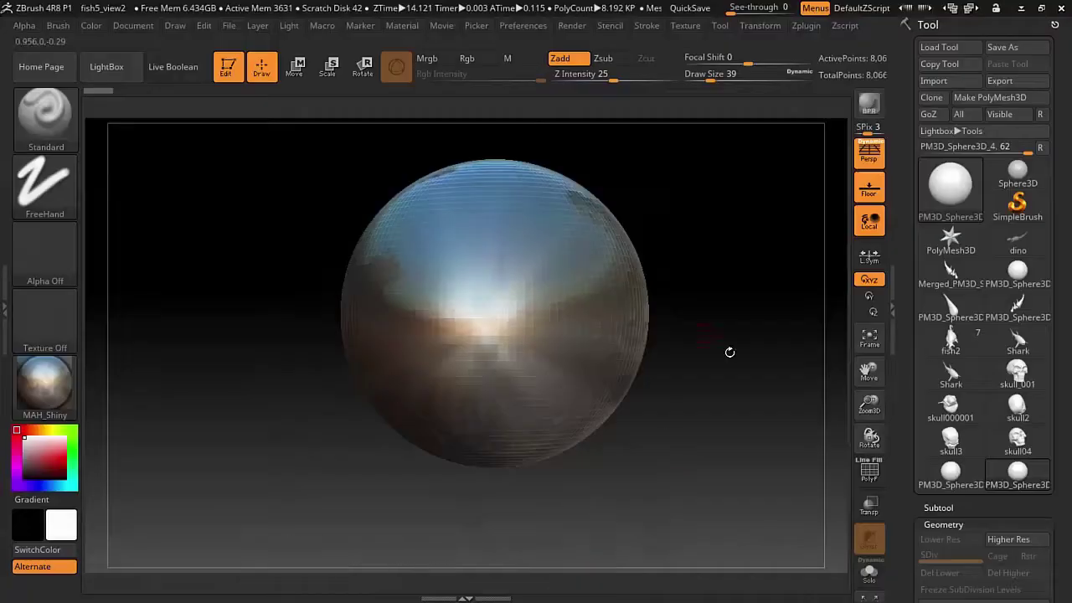
# - Divide the sphere's geometry twice to reach subdivision level 3
pyautogui.keyDown('alt'); pyautogui.moveTo(729, 351); pyautogui.dragTo(531, 261); pyautogui.keyUp('alt')
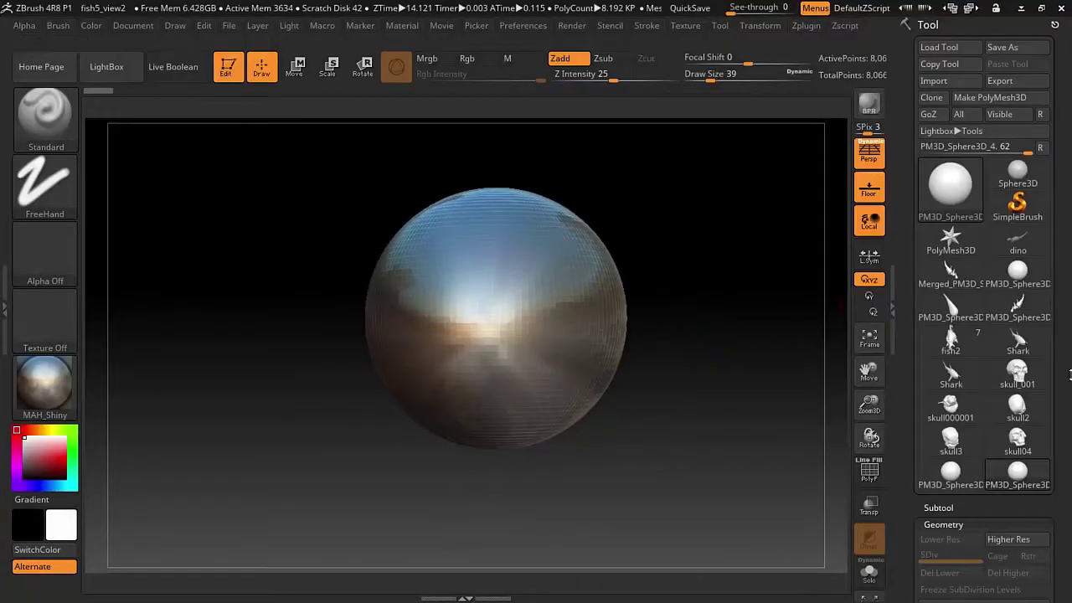
pyautogui.scroll(-5, 980, 377)
pyautogui.click(933, 340)
pyautogui.click(933, 340)
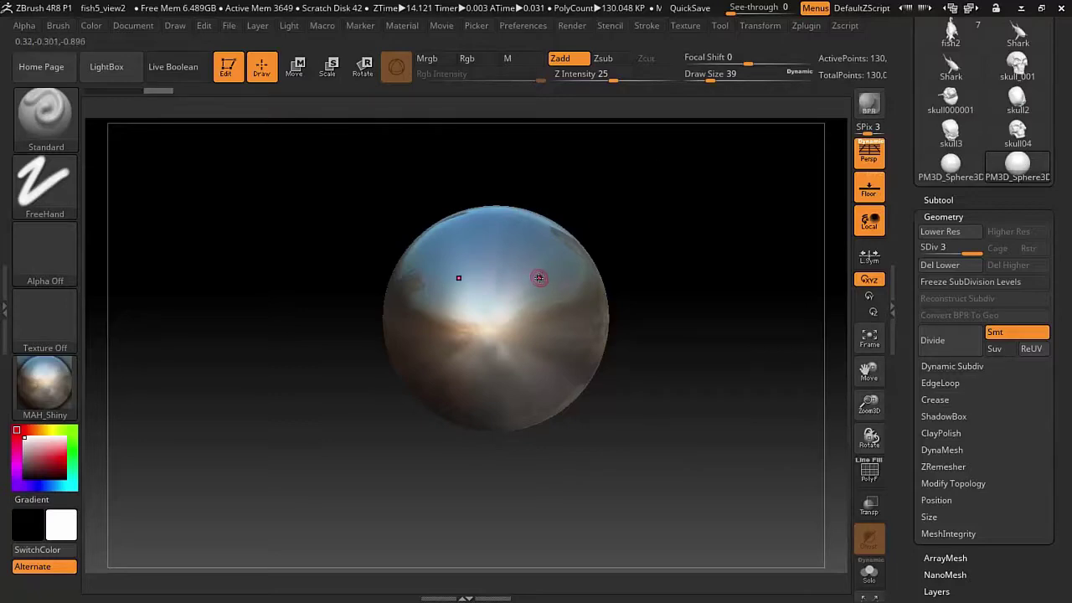
# - Carve two symmetrical oval eye sockets into the sphere's front using an inverted mask and the ClayBuildup brush, and clear the mask
pyautogui.keyDown('ctrl'); pyautogui.moveTo(538, 280); pyautogui.dragTo(528, 274); pyautogui.keyUp('ctrl')
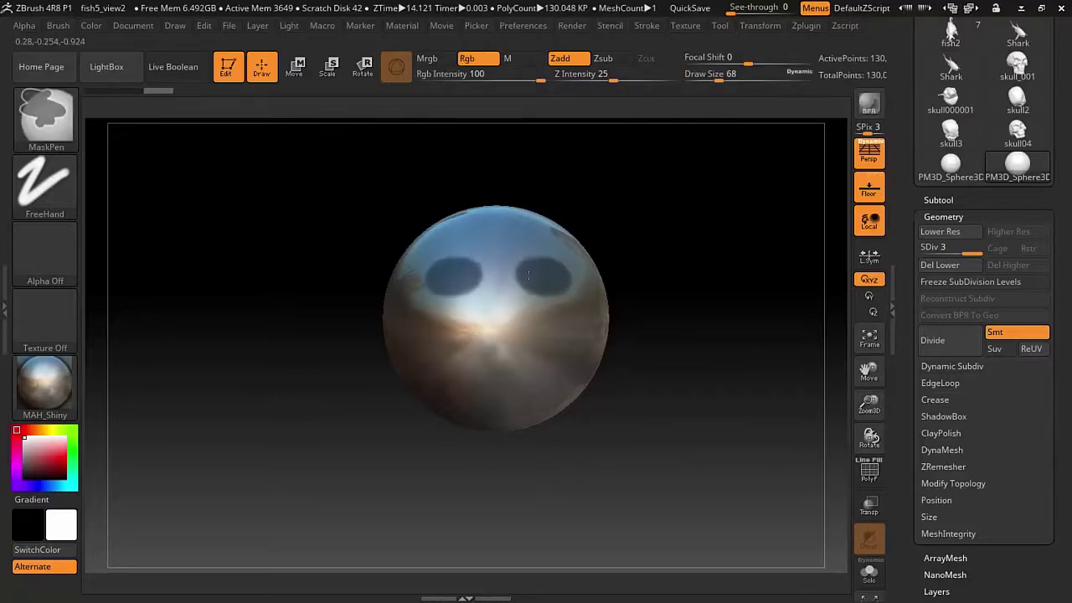
pyautogui.keyDown('ctrl'); pyautogui.click(543, 201); pyautogui.keyUp('ctrl')
pyautogui.press('b')
pyautogui.press('c')
pyautogui.press('b')
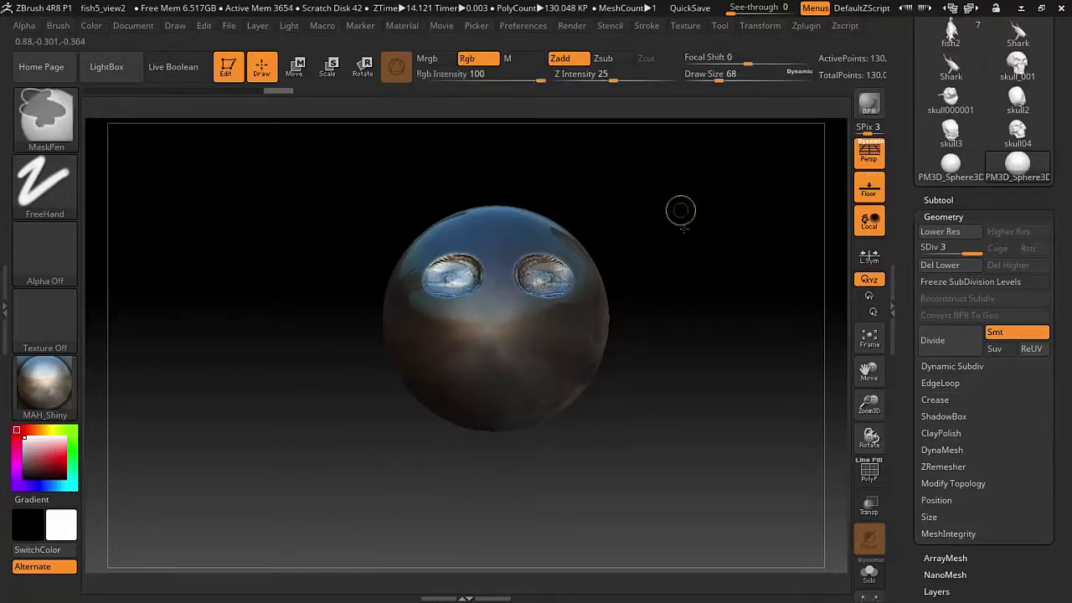
pyautogui.keyDown('ctrl'); pyautogui.moveTo(679, 211); pyautogui.dragTo(670, 218); pyautogui.keyUp('ctrl')
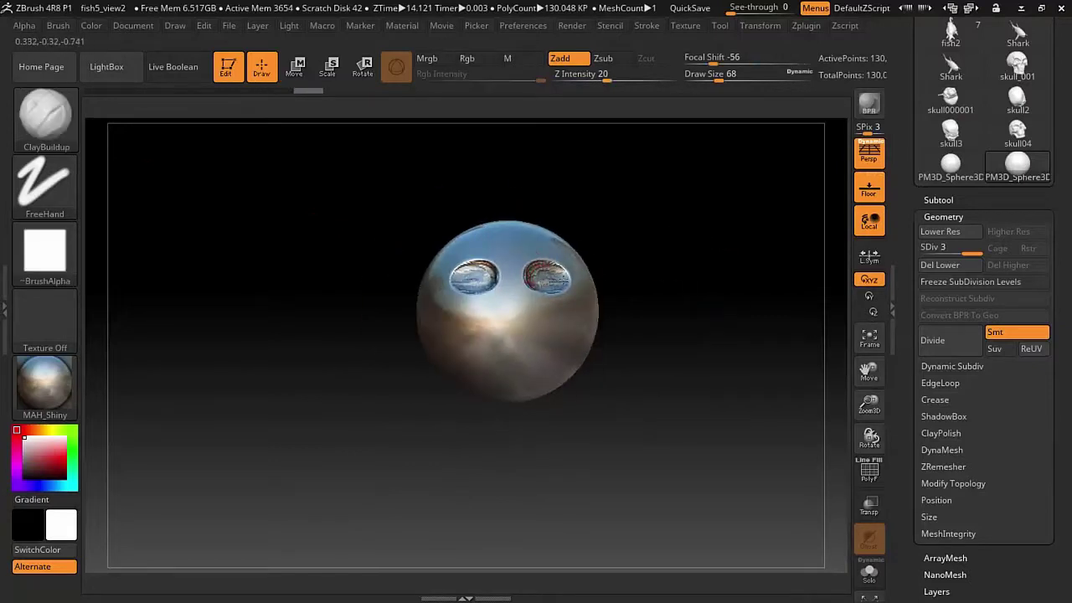
# - Turn off perspective and flatten the face and lower sides of the head with the Move brush
pyautogui.click(869, 153)
pyautogui.moveTo(554, 263)
pyautogui.mouseDown()
pyautogui.moveTo(591, 251)
pyautogui.moveTo(617, 198)
pyautogui.moveTo(570, 279)
pyautogui.moveTo(671, 295)
pyautogui.moveTo(609, 227)
pyautogui.mouseUp()
pyautogui.press('b')
pyautogui.press('m')
pyautogui.press('v')
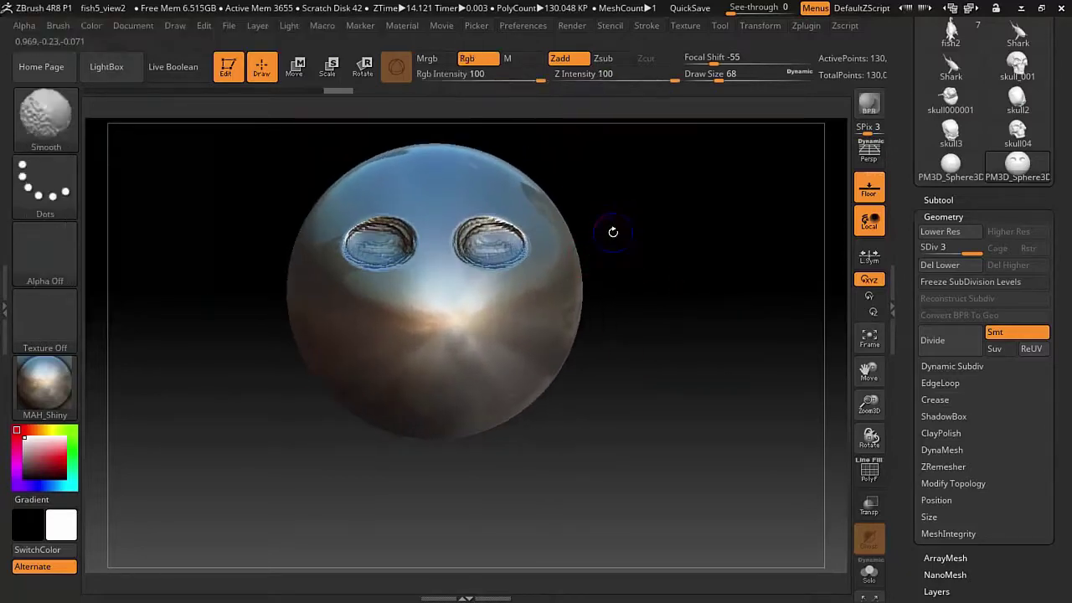
pyautogui.moveTo(566, 325)
pyautogui.mouseDown()
pyautogui.moveTo(532, 280)
pyautogui.moveTo(492, 342)
pyautogui.moveTo(440, 366)
pyautogui.moveTo(705, 366)
pyautogui.mouseUp()
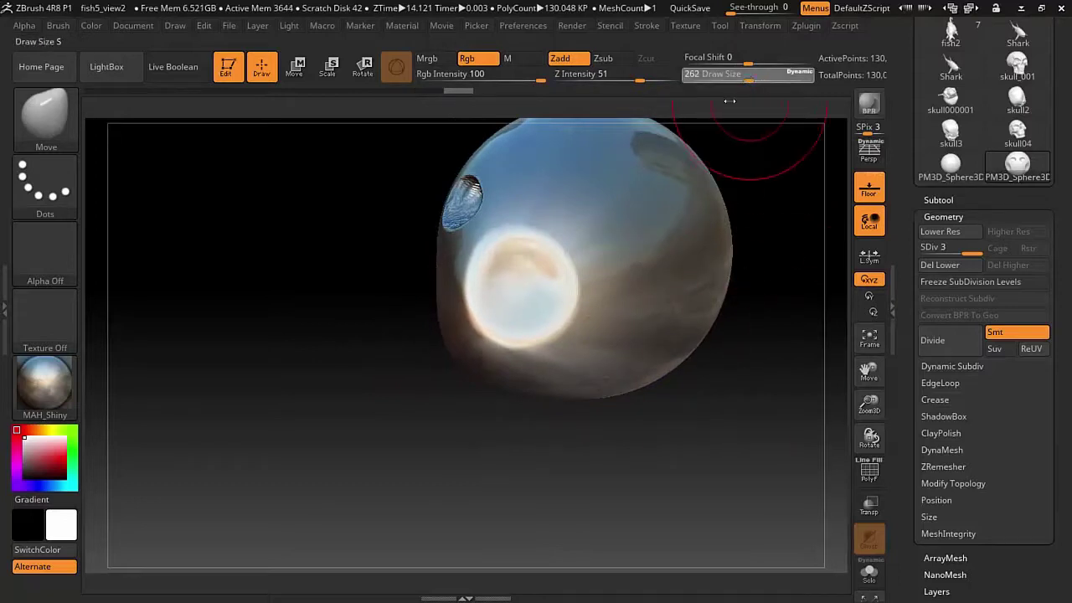
# - Push up the underside at the back of the head with the Move brush at draw size 257 to form the jaw profile
pyautogui.moveTo(729, 100); pyautogui.dragTo(726, 101)
pyautogui.moveTo(670, 390)
pyautogui.mouseDown()
pyautogui.moveTo(636, 339)
pyautogui.moveTo(571, 361)
pyautogui.mouseUp()
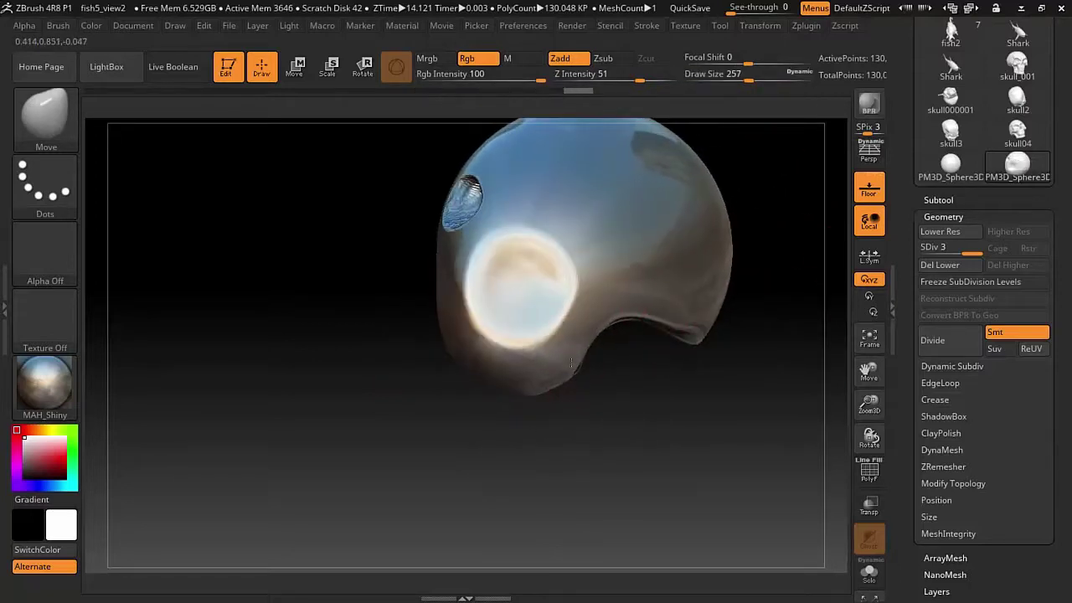
pyautogui.moveTo(720, 360)
pyautogui.mouseDown()
pyautogui.moveTo(608, 366)
pyautogui.moveTo(675, 390)
pyautogui.moveTo(673, 249)
pyautogui.moveTo(699, 255)
pyautogui.moveTo(624, 265)
pyautogui.moveTo(555, 203)
pyautogui.moveTo(603, 196)
pyautogui.mouseUp()
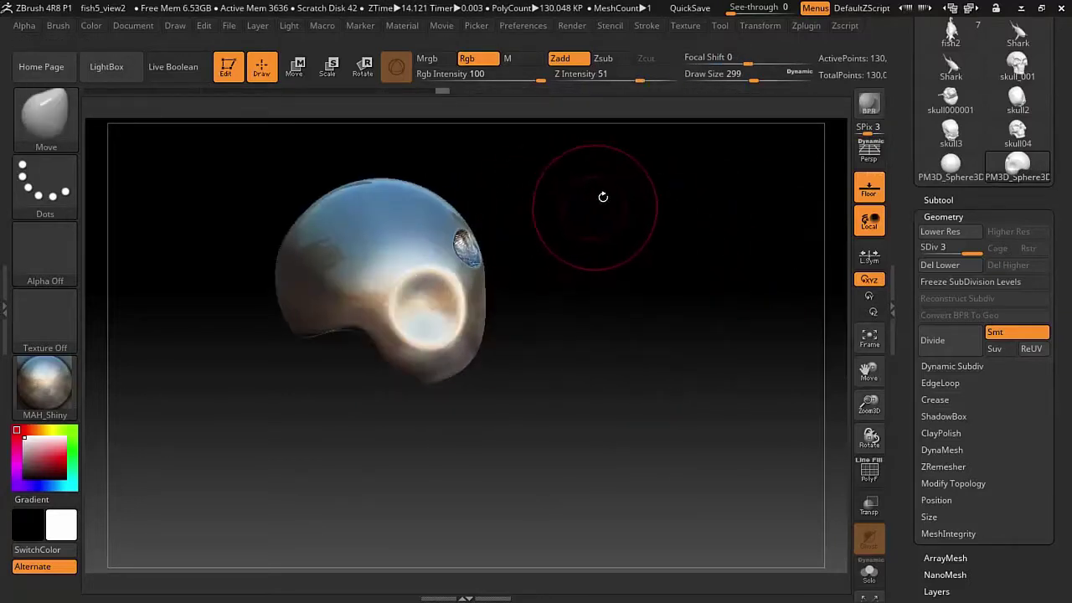
# - Tilt the head in side view by rotating it with a transpose line laid from the back of the head to the eye socket
pyautogui.click(363, 71)
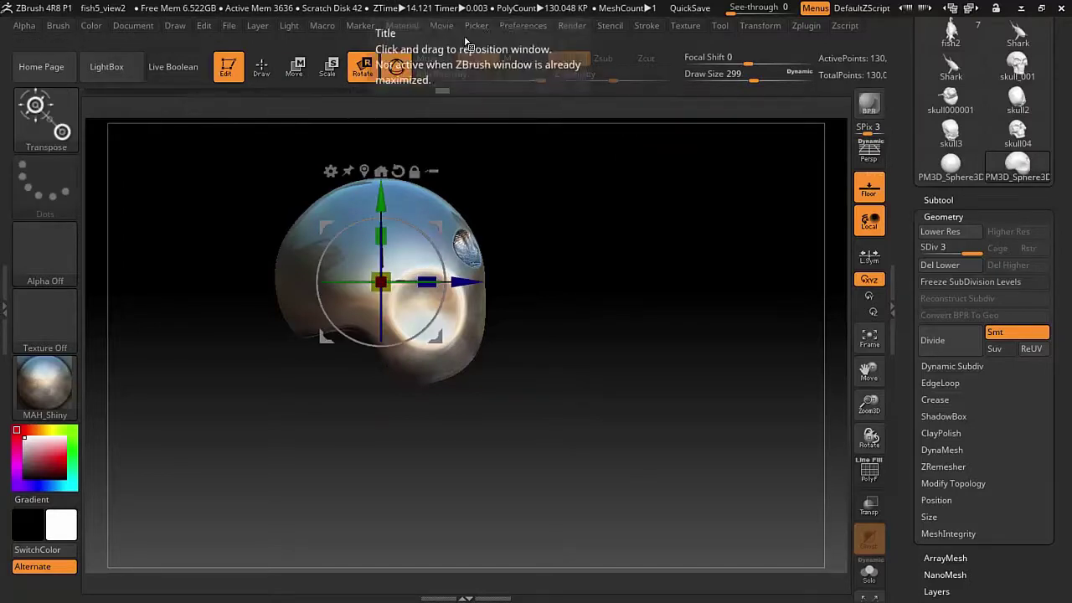
pyautogui.click(396, 71)
pyautogui.moveTo(228, 304); pyautogui.dragTo(496, 262)
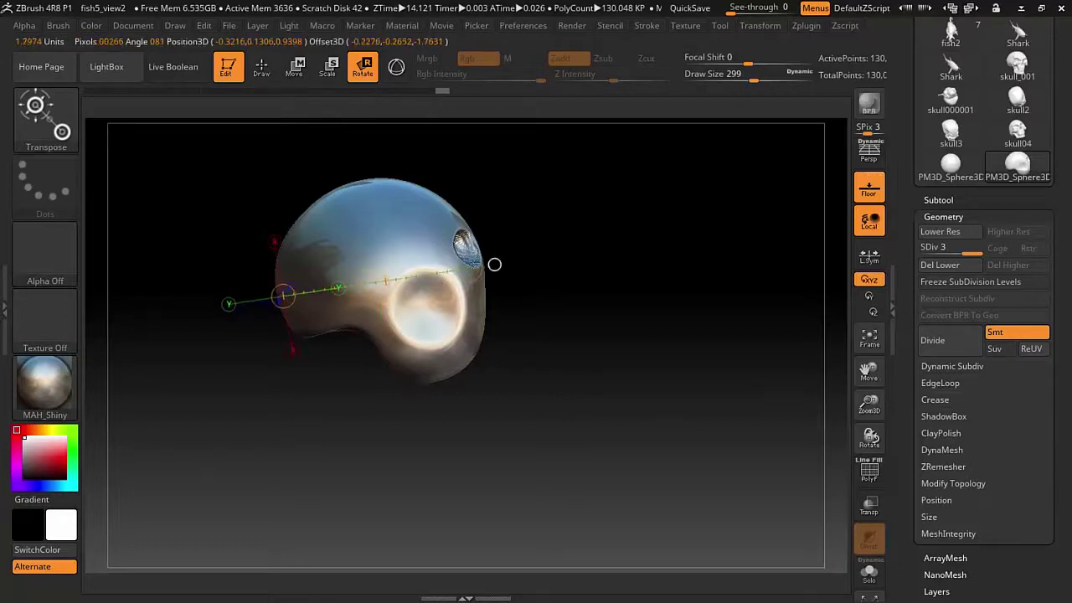
pyautogui.moveTo(381, 276); pyautogui.dragTo(428, 286)
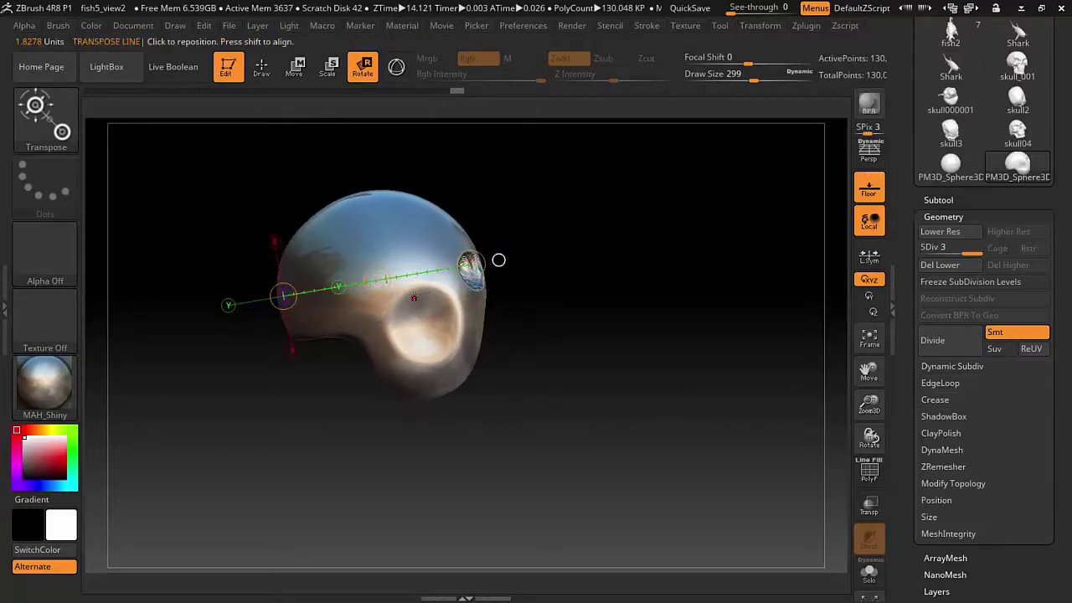
pyautogui.press('q')
# - Change the material to Framer04 and refine the cranium, underside and chin with the Move brush
pyautogui.moveTo(578, 249); pyautogui.dragTo(488, 239)
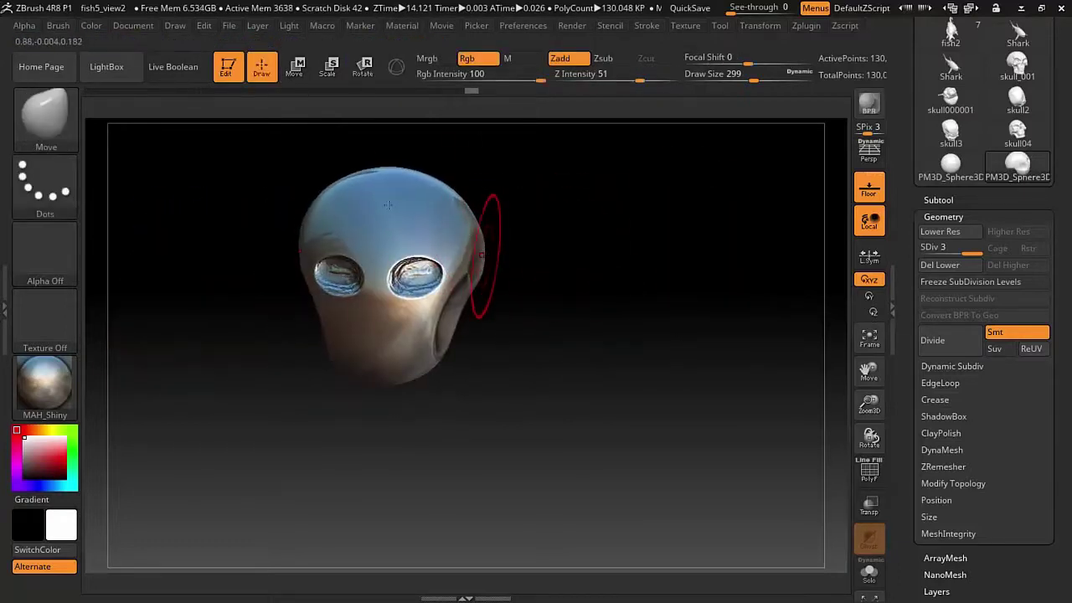
pyautogui.moveTo(388, 204); pyautogui.dragTo(536, 251)
pyautogui.click(46, 385)
pyautogui.click(454, 266)
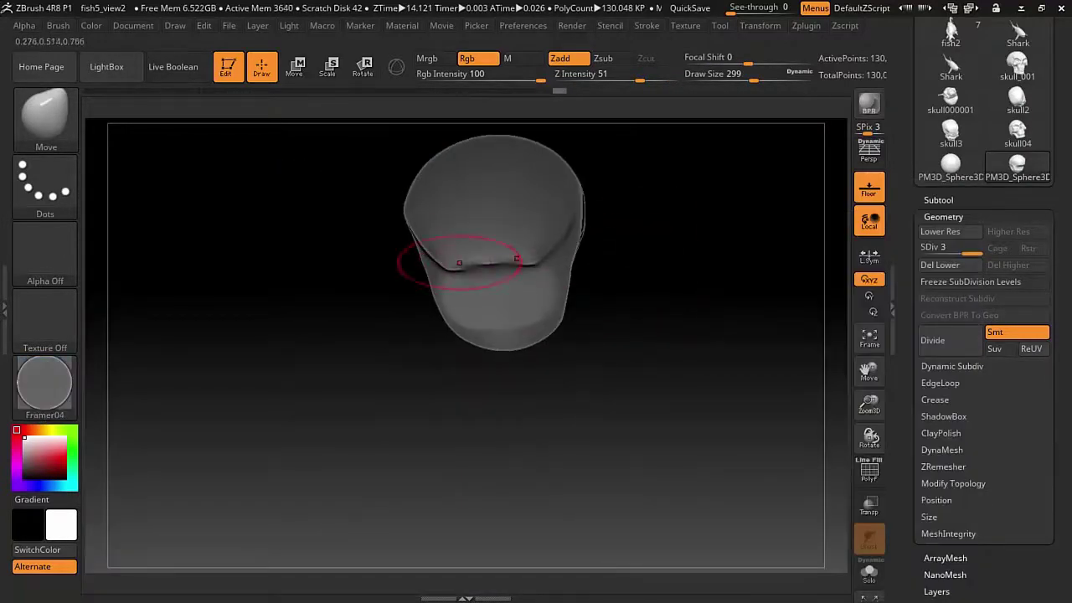
pyautogui.moveTo(459, 263); pyautogui.dragTo(572, 275)
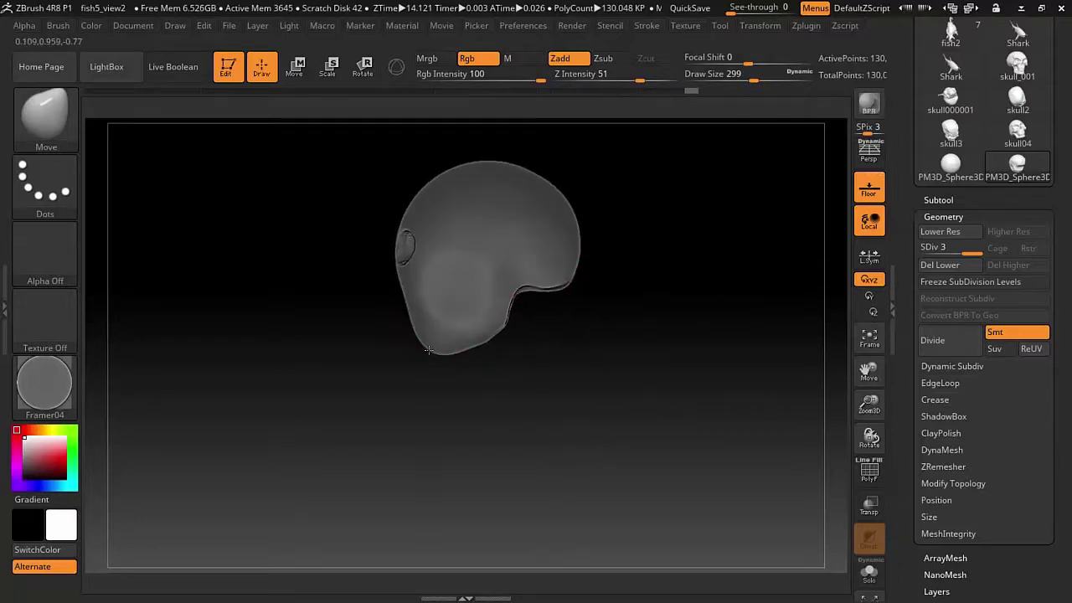
pyautogui.moveTo(428, 350); pyautogui.dragTo(662, 343)
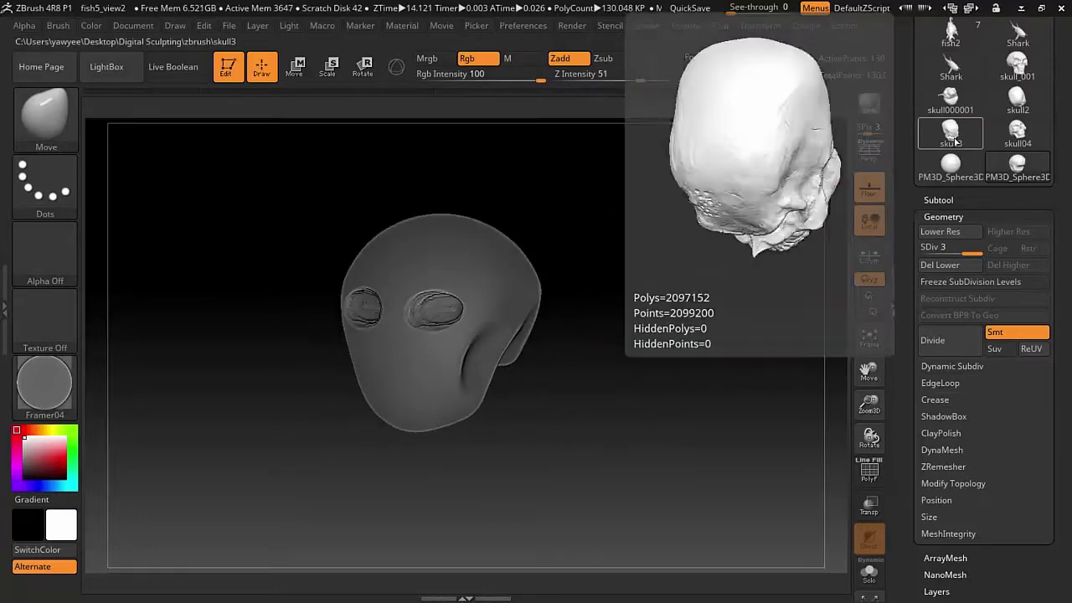
# - Load the skull3 tool and examine its shape as a reference
pyautogui.click(955, 141)
pyautogui.moveTo(658, 203); pyautogui.dragTo(701, 274)
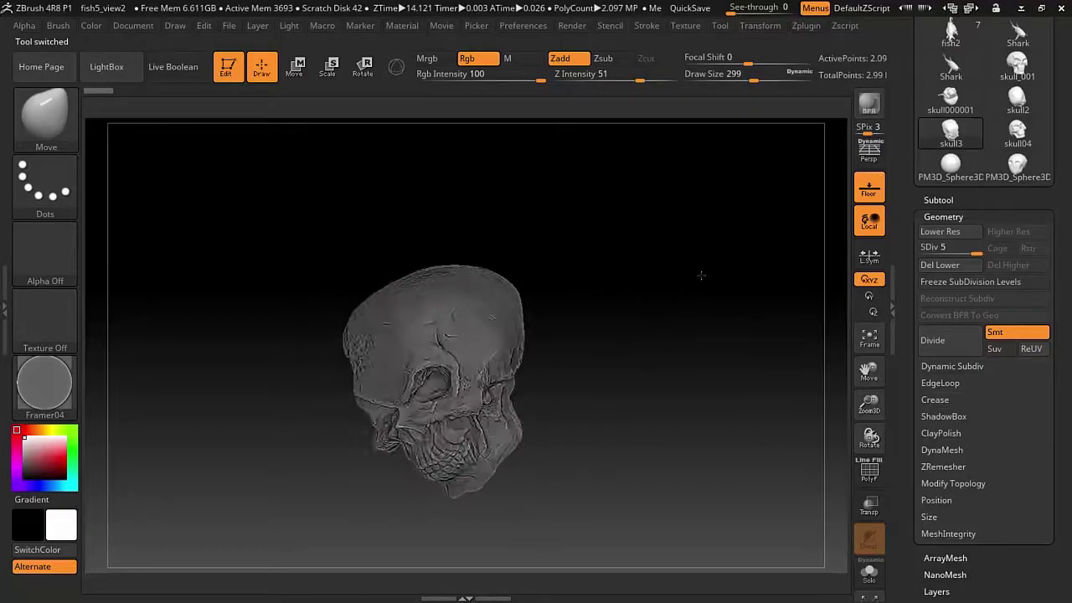
# - Switch to Chrome and search Google Images for "skull zbrush" in a new tab
pyautogui.press('super')
pyautogui.click(541, 591)
pyautogui.hotkey('ctrl', 't')
pyautogui.write('skull zbrus')
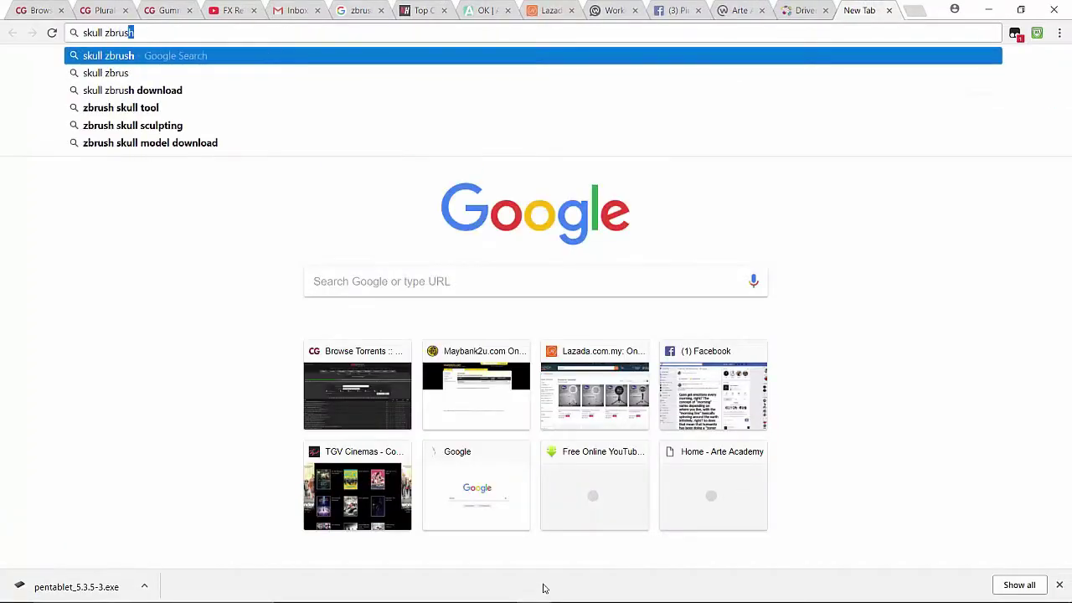
pyautogui.press('Return')
pyautogui.click(163, 115)
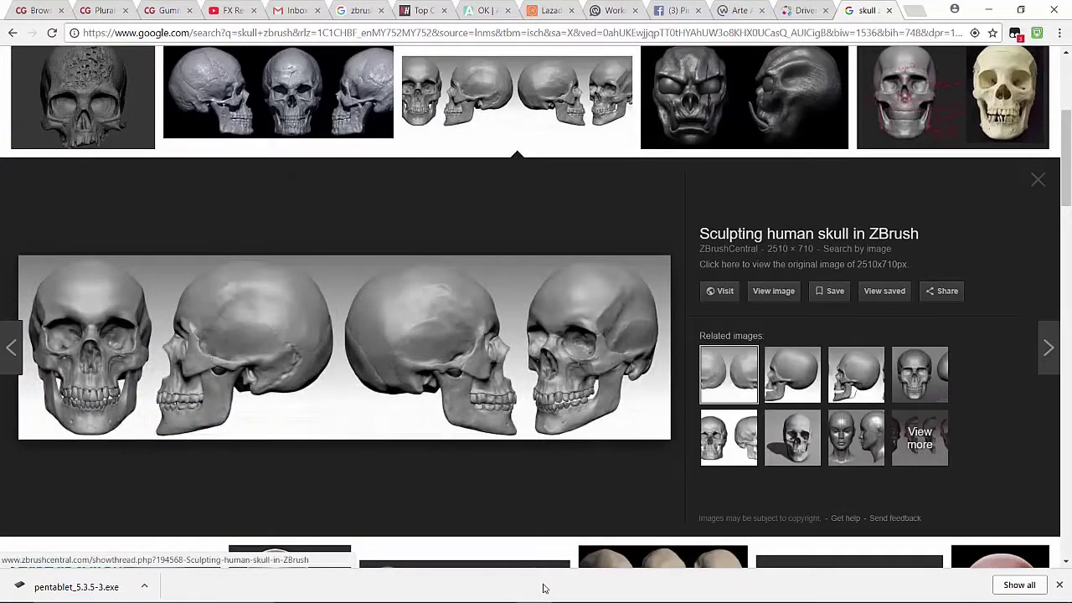
# - Browse the enlarged image results to the Zbrush skull study showing several skull angles
pyautogui.press('Right')
pyautogui.press('Left')
pyautogui.press('Left')
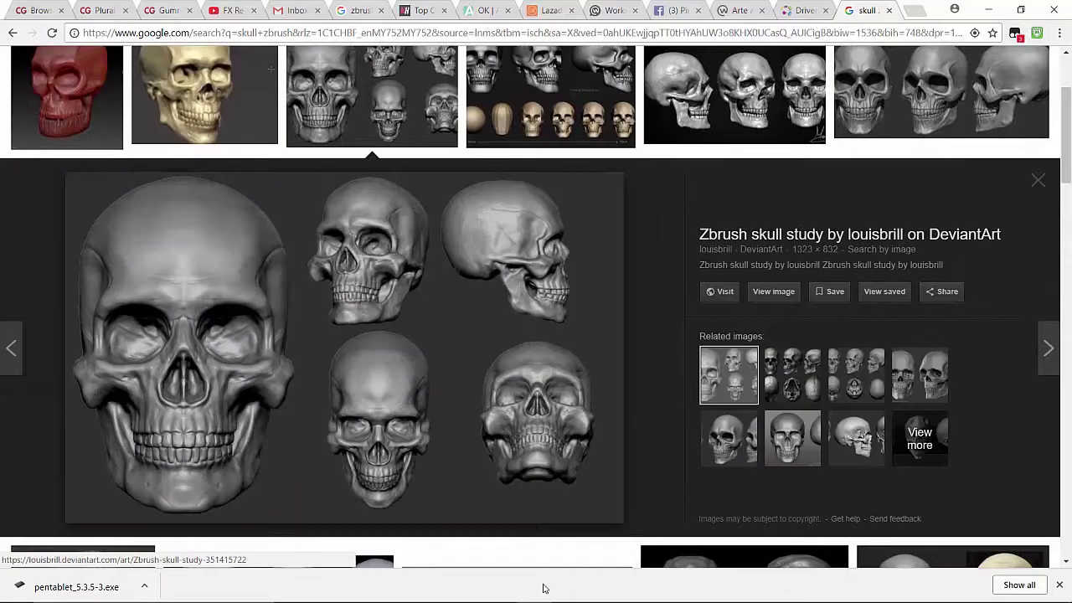
# - Switch back to ZBrush and return from skull3 to the PM3D_Sphere3D head sculpt
pyautogui.hotkey('alt', 'Tab')
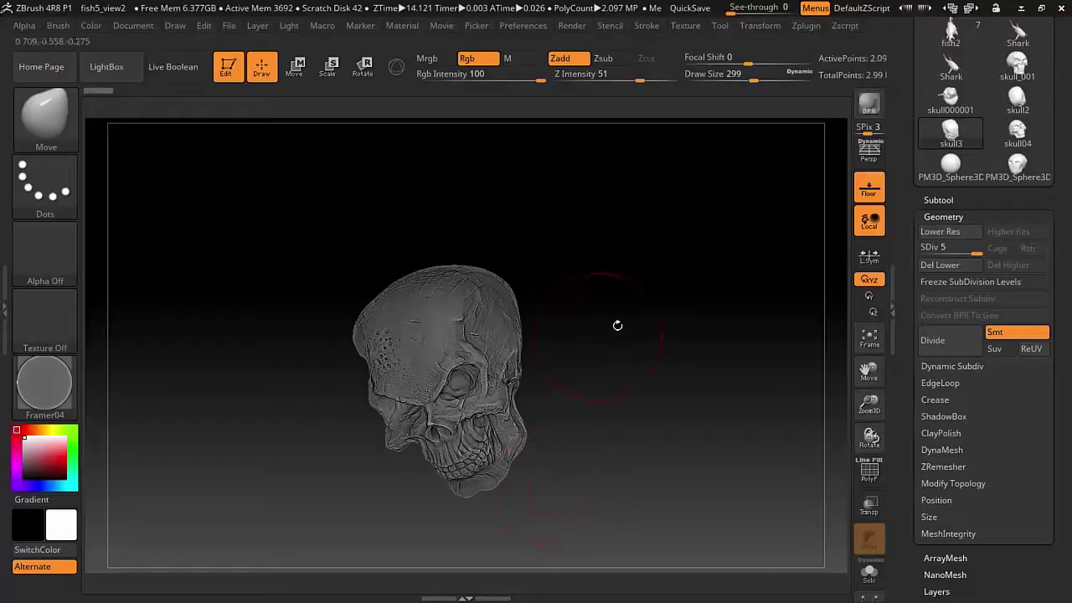
pyautogui.moveTo(734, 242); pyautogui.dragTo(662, 282)
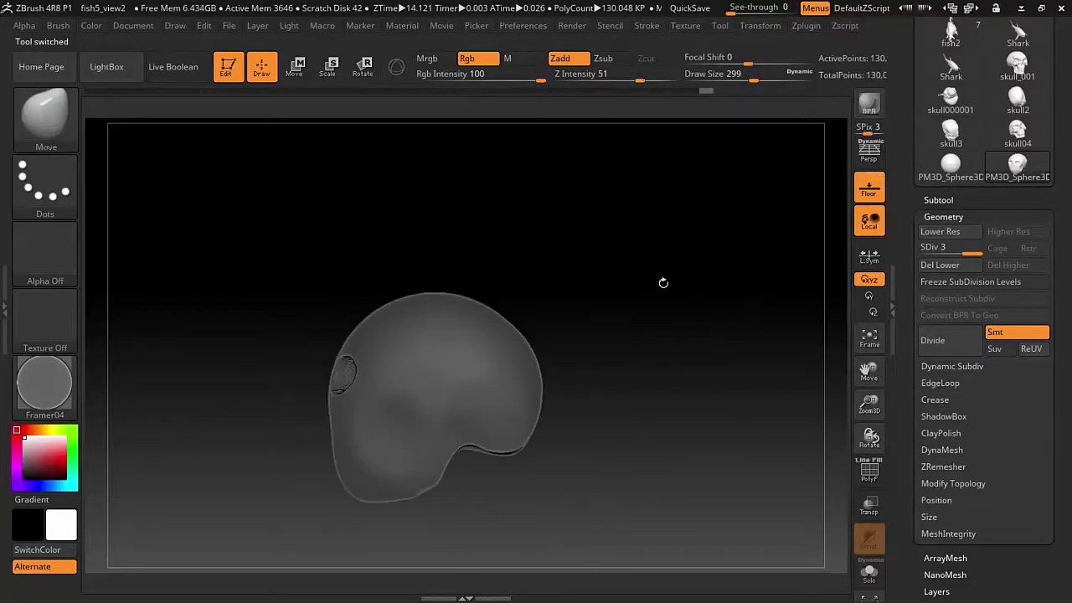
pyautogui.press('f')
# - Sculpt the temple areas on the sides of the head using an inverted mask and ClayBuildup at draw size 136, and clear the mask
pyautogui.keyDown('ctrl'); pyautogui.click(464, 270); pyautogui.keyUp('ctrl')
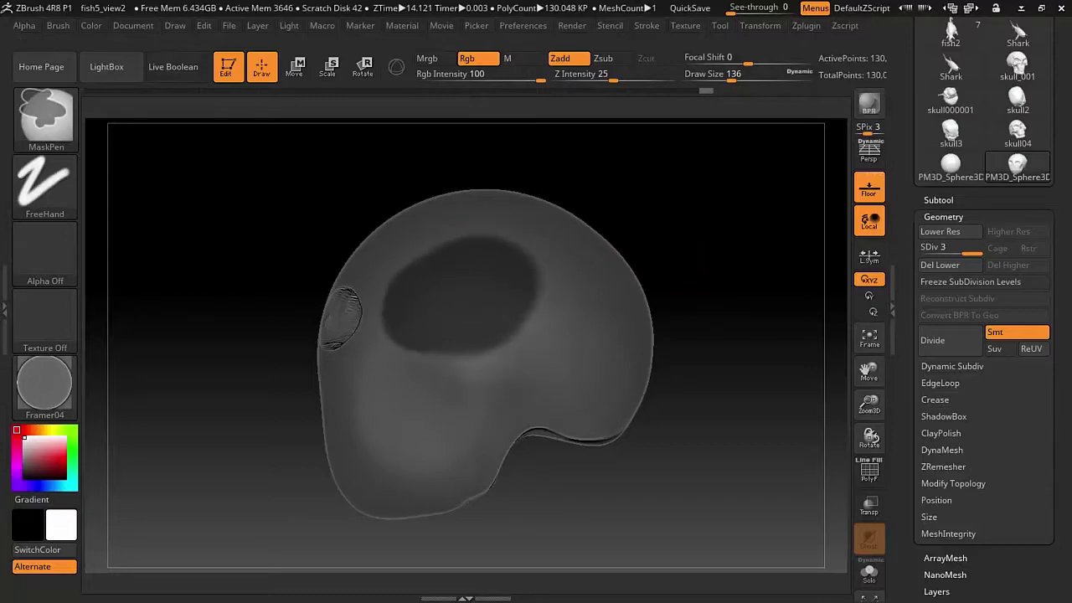
pyautogui.keyDown('ctrl'); pyautogui.click(721, 211); pyautogui.keyUp('ctrl')
pyautogui.moveTo(721, 211)
pyautogui.mouseDown()
pyautogui.moveTo(694, 279)
pyautogui.moveTo(580, 243)
pyautogui.mouseUp()
pyautogui.press('b')
pyautogui.press('c')
pyautogui.press('b')
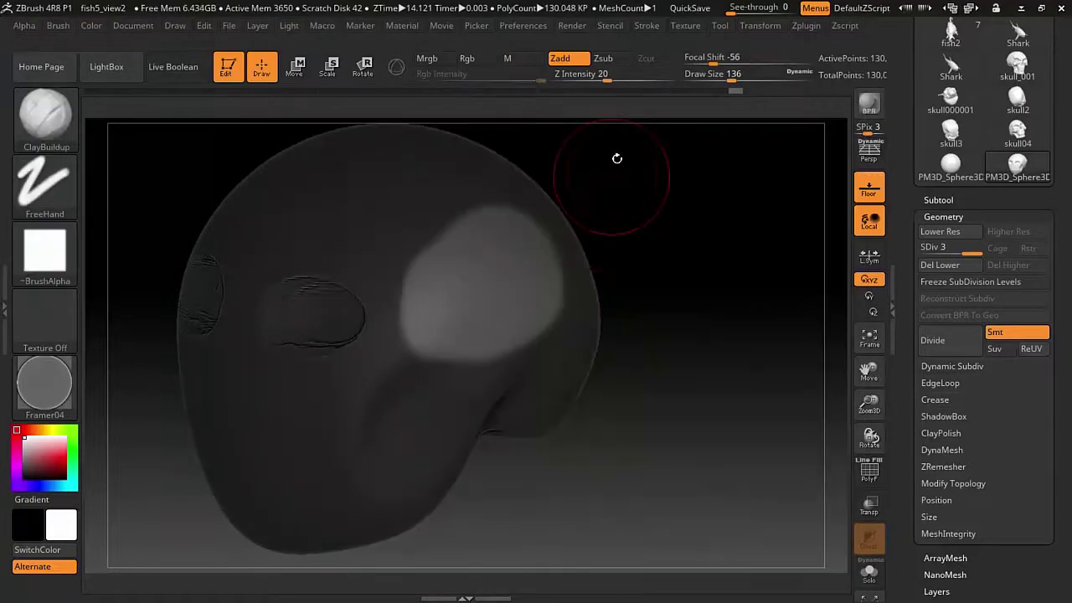
pyautogui.moveTo(617, 160); pyautogui.dragTo(396, 260)
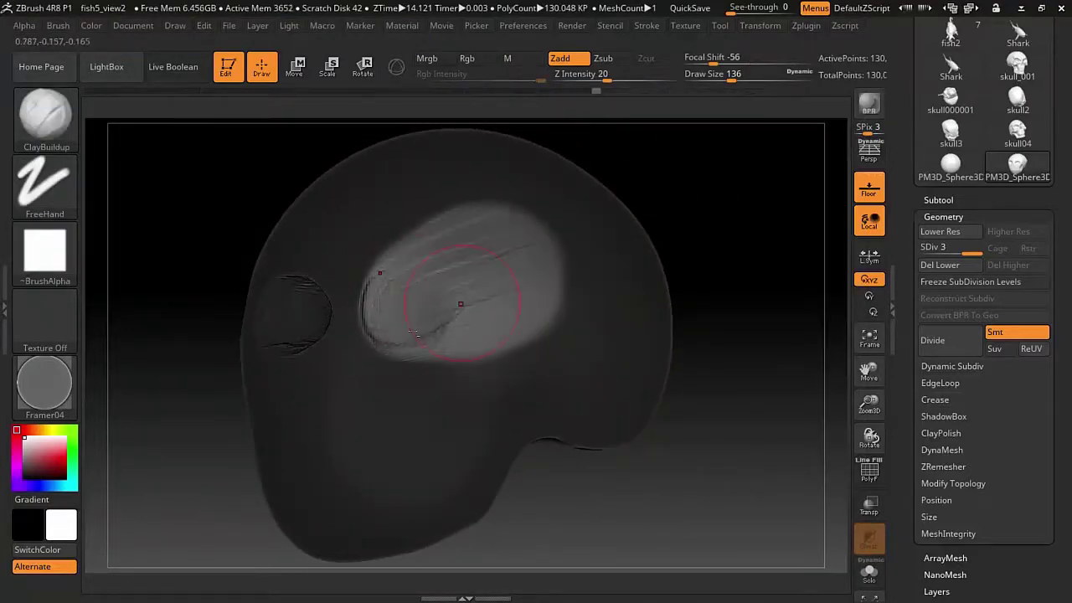
pyautogui.keyDown('ctrl'); pyautogui.moveTo(636, 201); pyautogui.dragTo(645, 257); pyautogui.keyUp('ctrl')
# - Reshape the eye sockets, temples and sides of the face with the Move brush at draw size 120
pyautogui.press('b')
pyautogui.press('m')
pyautogui.press('v')
pyautogui.moveTo(617, 192)
pyautogui.mouseDown()
pyautogui.moveTo(681, 177)
pyautogui.moveTo(673, 200)
pyautogui.moveTo(653, 209)
pyautogui.moveTo(687, 226)
pyautogui.moveTo(611, 305)
pyautogui.moveTo(641, 251)
pyautogui.mouseUp()
pyautogui.press('s')
pyautogui.moveTo(720, 140)
pyautogui.mouseDown()
pyautogui.moveTo(695, 140)
pyautogui.moveTo(497, 287)
pyautogui.mouseUp()
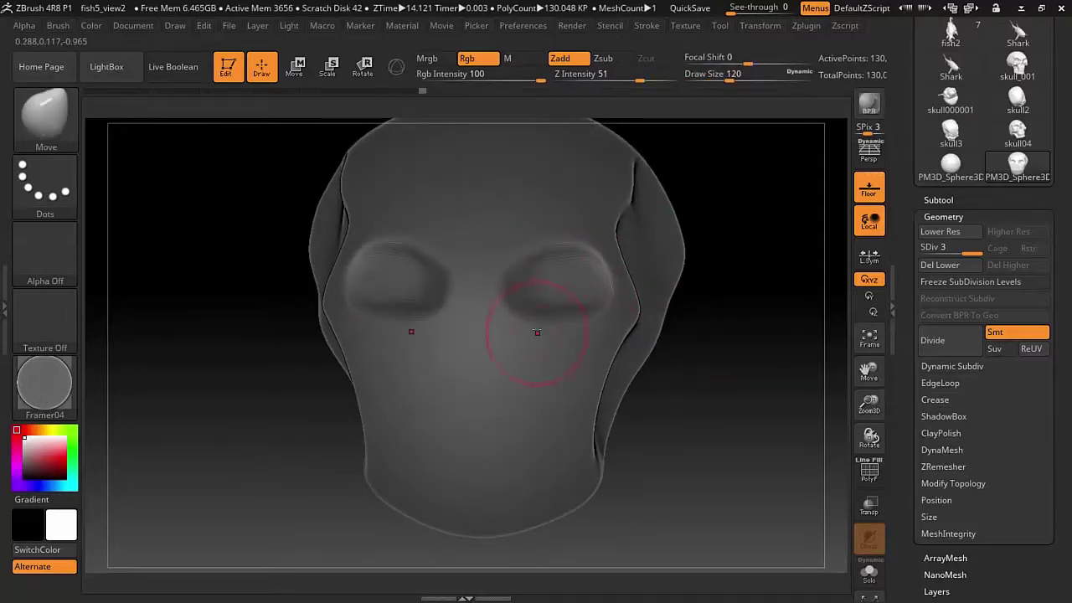
# - Check the skull study reference and build up the upper and inner eye socket rims with ClayBuildup at draw size 25
pyautogui.hotkey('alt', 'Tab')
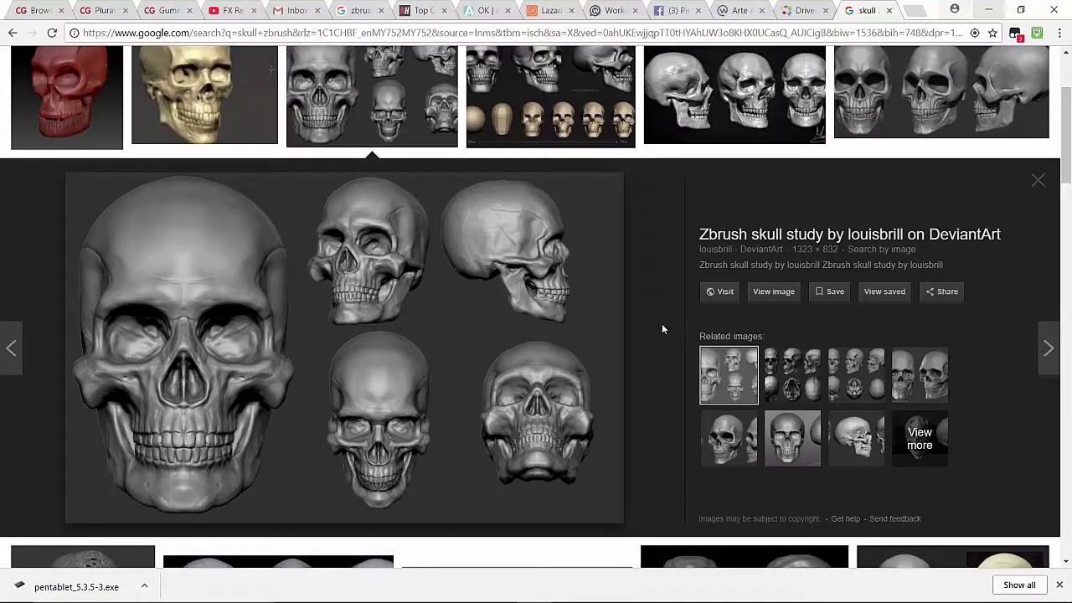
pyautogui.hotkey('alt', 'Tab')
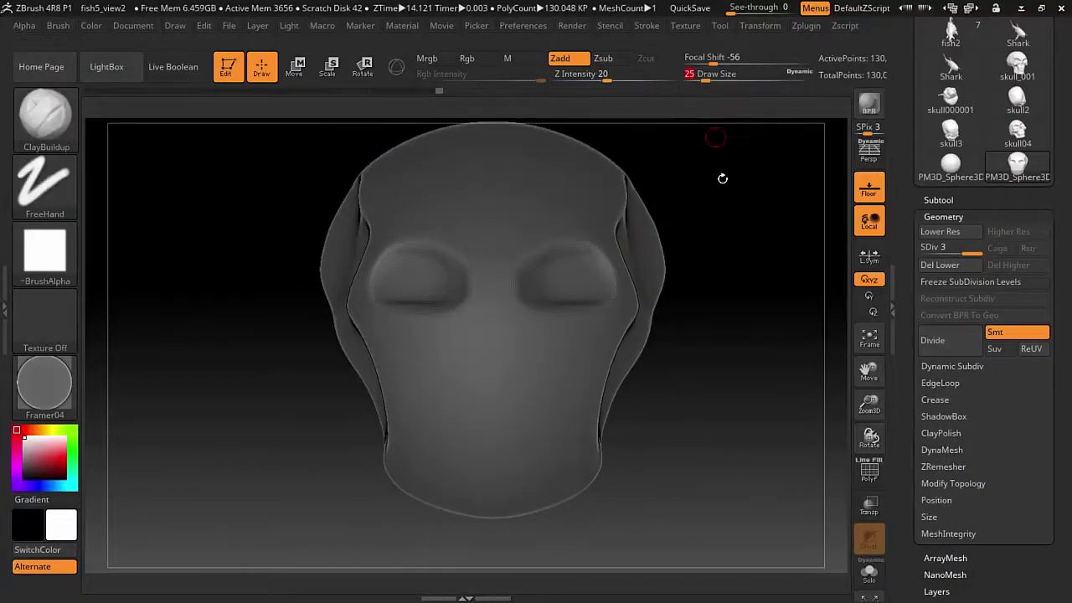
pyautogui.moveTo(722, 178)
pyautogui.keyDown('alt'); pyautogui.mouseDown()
pyautogui.moveTo(718, 192)
pyautogui.moveTo(586, 252)
pyautogui.mouseUp(); pyautogui.keyUp('alt')
pyautogui.moveTo(450, 244); pyautogui.dragTo(451, 285)
pyautogui.moveTo(492, 241); pyautogui.dragTo(501, 287)
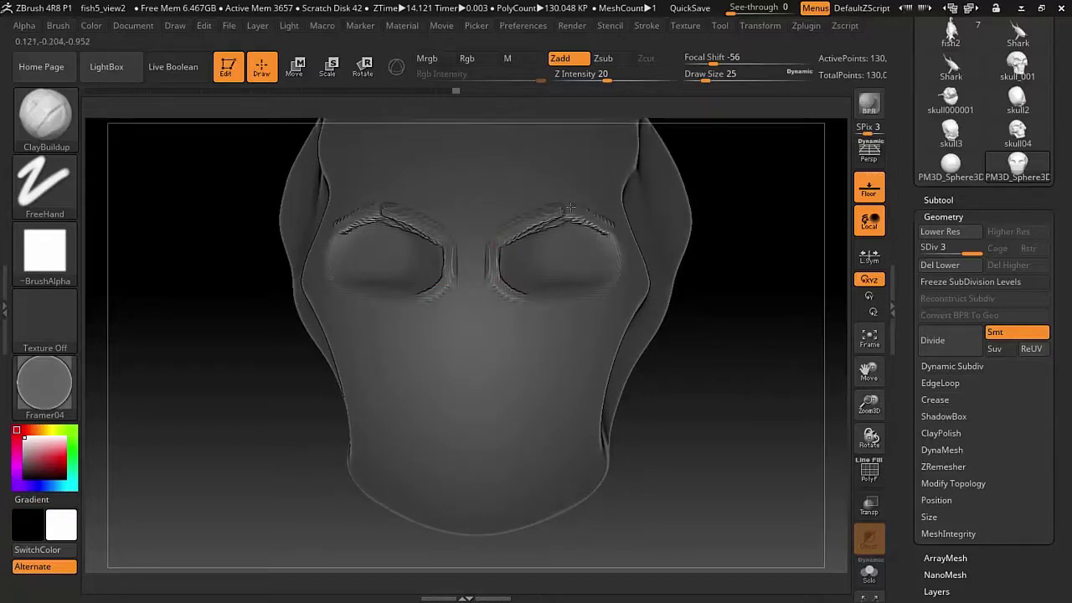
pyautogui.moveTo(759, 267); pyautogui.dragTo(729, 294)
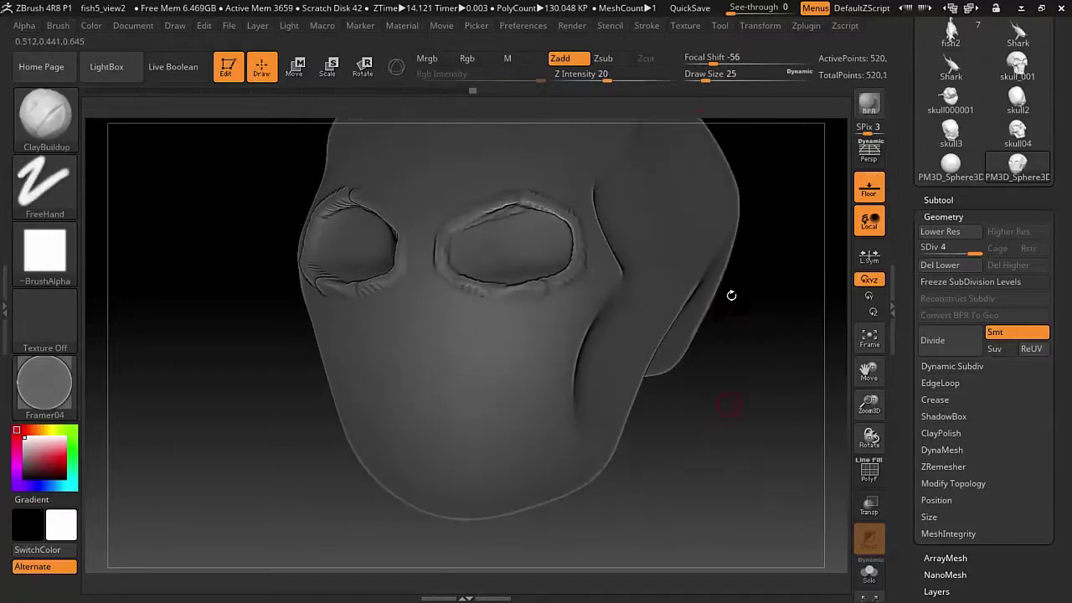
# - Subdivide the head to level 4 and thicken the eye socket rims and inner brow with ClayBuildup, varying the draw size
pyautogui.hotkey('ctrl', 'd')
pyautogui.keyDown('shift'); pyautogui.moveTo(526, 196); pyautogui.dragTo(546, 201); pyautogui.keyUp('shift')
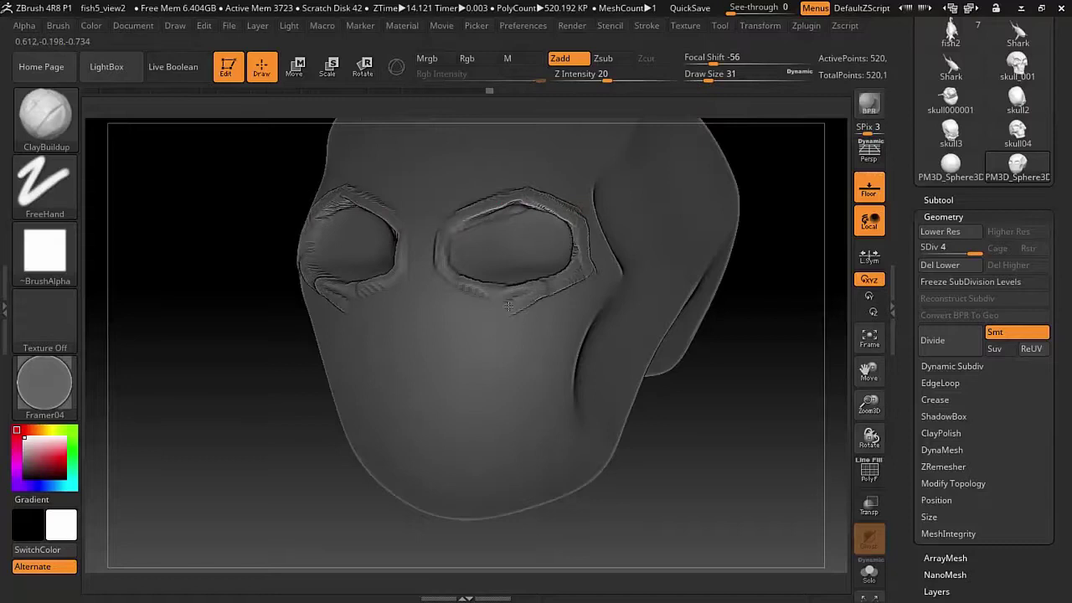
pyautogui.keyDown('shift'); pyautogui.moveTo(478, 284); pyautogui.dragTo(520, 302); pyautogui.keyUp('shift')
pyautogui.moveTo(837, 251)
pyautogui.mouseDown()
pyautogui.moveTo(584, 207)
pyautogui.moveTo(611, 205)
pyautogui.mouseUp()
pyautogui.moveTo(385, 410)
pyautogui.mouseDown()
pyautogui.moveTo(348, 375)
pyautogui.moveTo(689, 327)
pyautogui.moveTo(669, 318)
pyautogui.mouseUp()
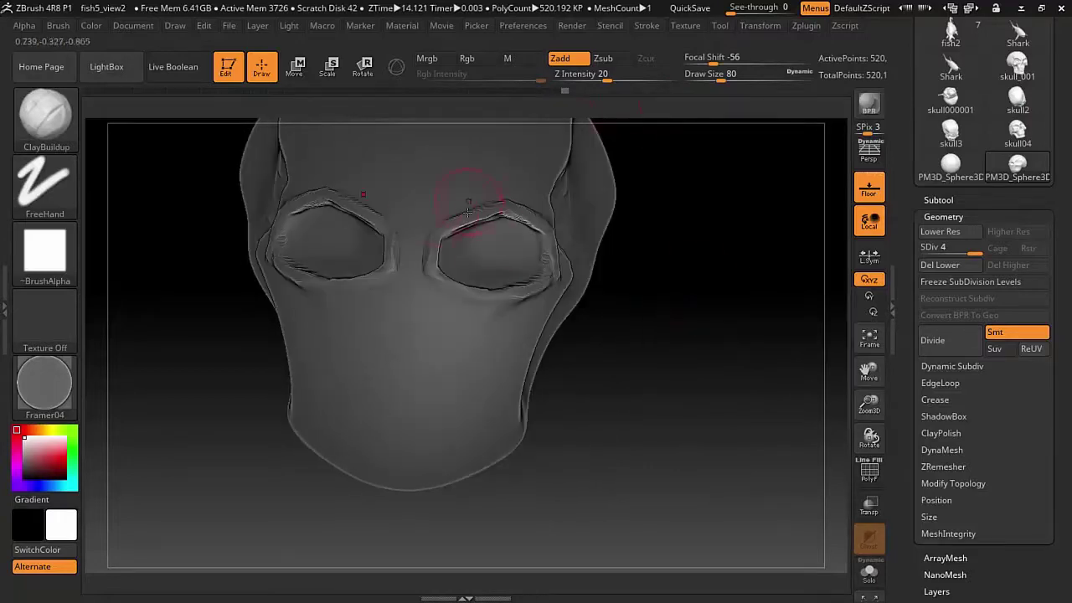
pyautogui.press('[')
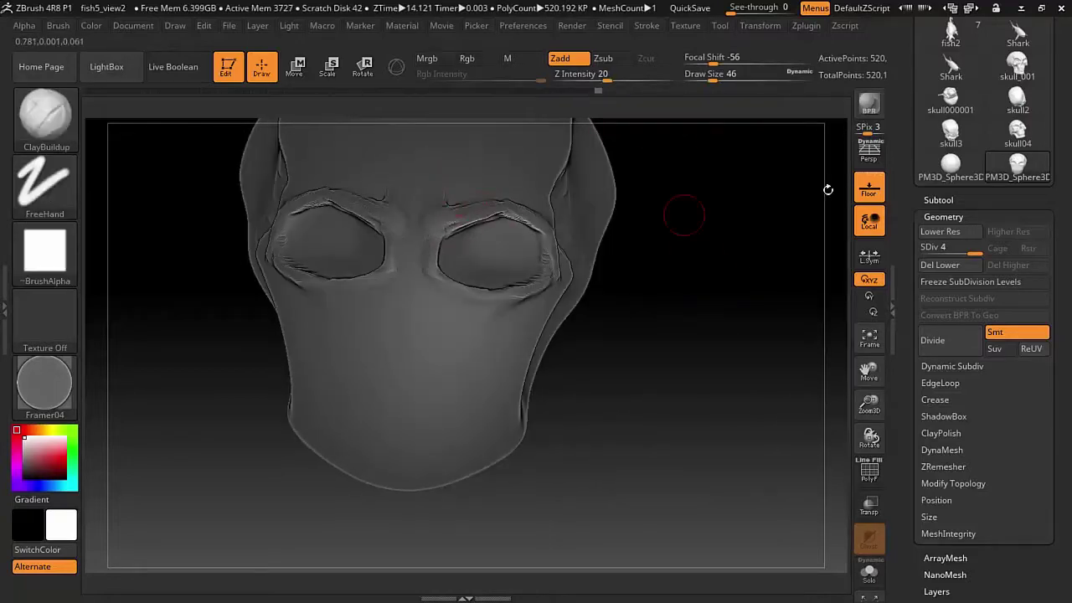
# - Return from skull3 to the PM3D_Sphere3D head and adjust the eye socket area with the Move brush at draw size 46
pyautogui.click(951, 131)
pyautogui.click(1017, 164)
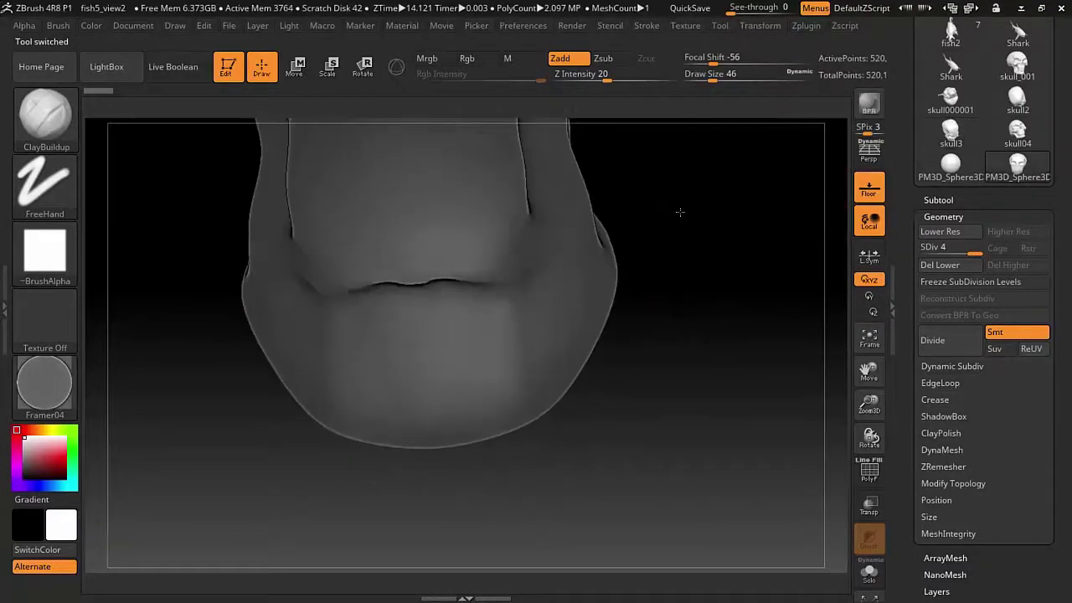
pyautogui.press('b')
pyautogui.press('b')
pyautogui.press('m')
pyautogui.press('v')
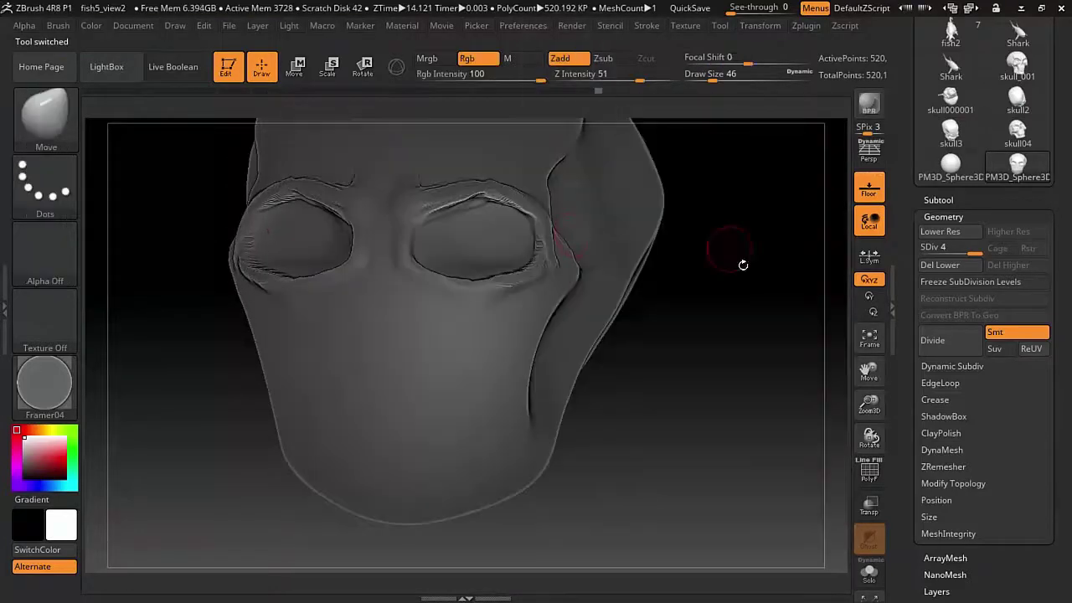
pyautogui.moveTo(429, 211)
pyautogui.keyDown('alt'); pyautogui.mouseDown()
pyautogui.moveTo(737, 219)
pyautogui.moveTo(687, 261)
pyautogui.mouseUp(); pyautogui.keyUp('alt')
# - Carve the interiors of both eye sockets deeper with ClayBuildup at draw size 49
pyautogui.press('b')
pyautogui.press('c')
pyautogui.press('b')
pyautogui.moveTo(706, 99); pyautogui.dragTo(654, 251)
pyautogui.moveTo(436, 251); pyautogui.dragTo(502, 276)
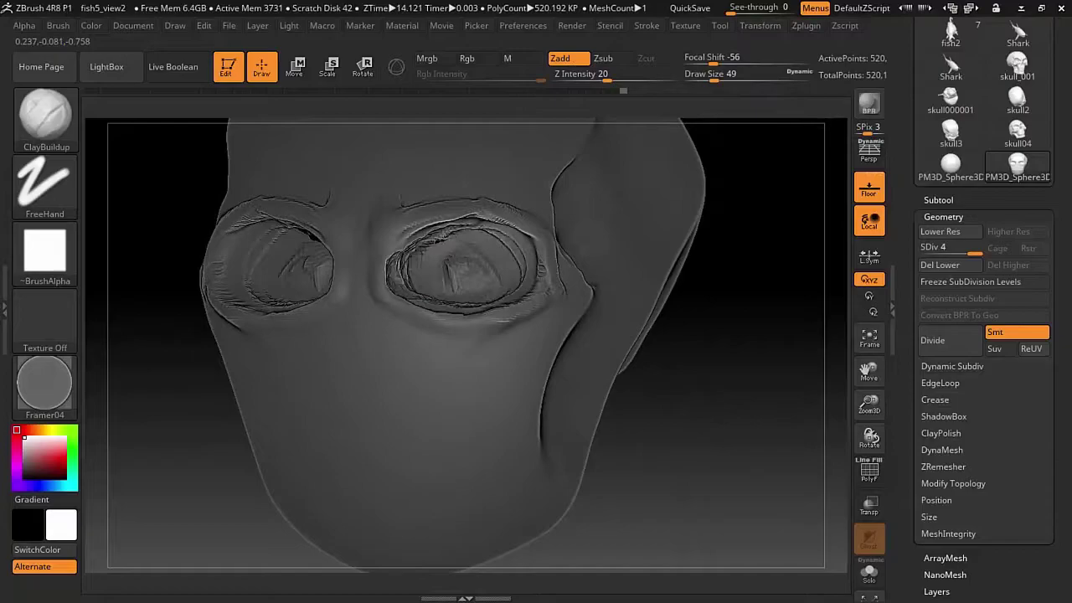
pyautogui.moveTo(653, 334); pyautogui.dragTo(636, 318)
pyautogui.moveTo(485, 252)
pyautogui.mouseDown()
pyautogui.moveTo(419, 272)
pyautogui.moveTo(617, 262)
pyautogui.moveTo(633, 315)
pyautogui.mouseUp()
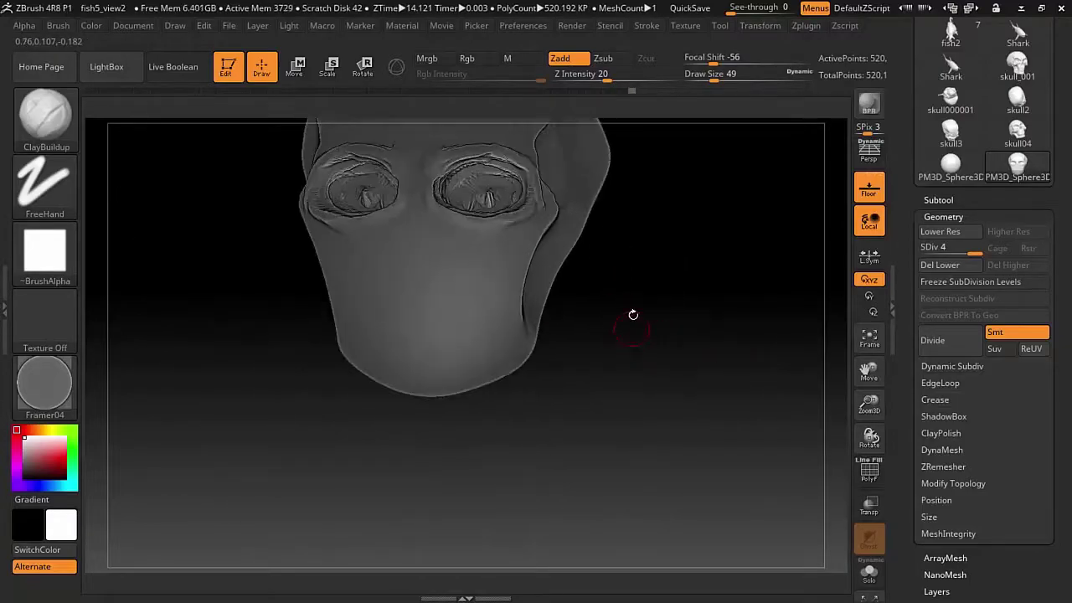
# - Consult the skull study reference, subdivide the head to level 5 and smooth the eye socket interiors
pyautogui.hotkey('alt', 'Tab')
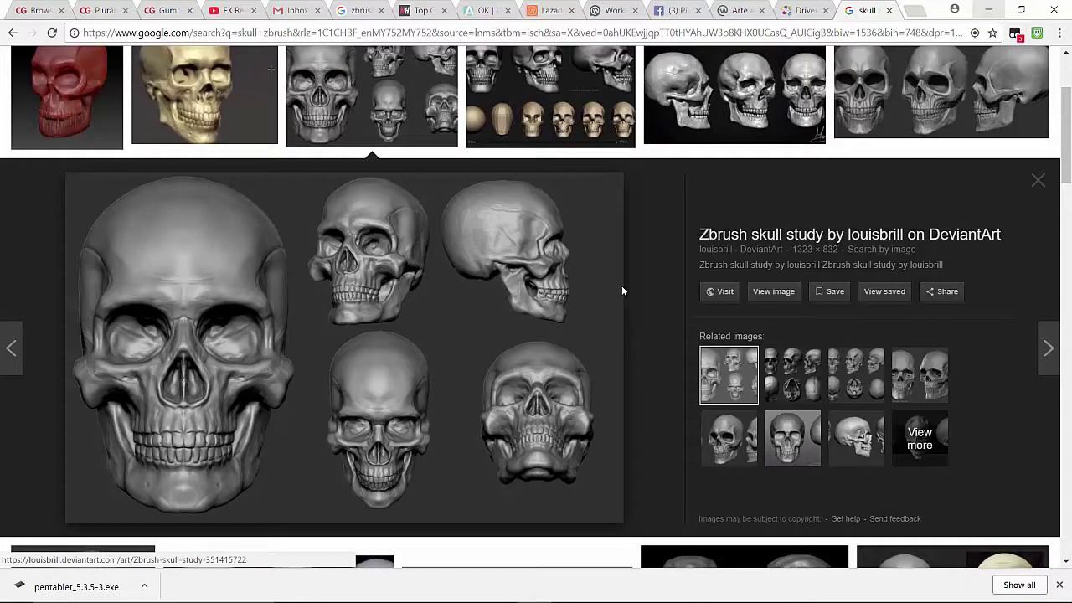
pyautogui.hotkey('alt', 'Tab')
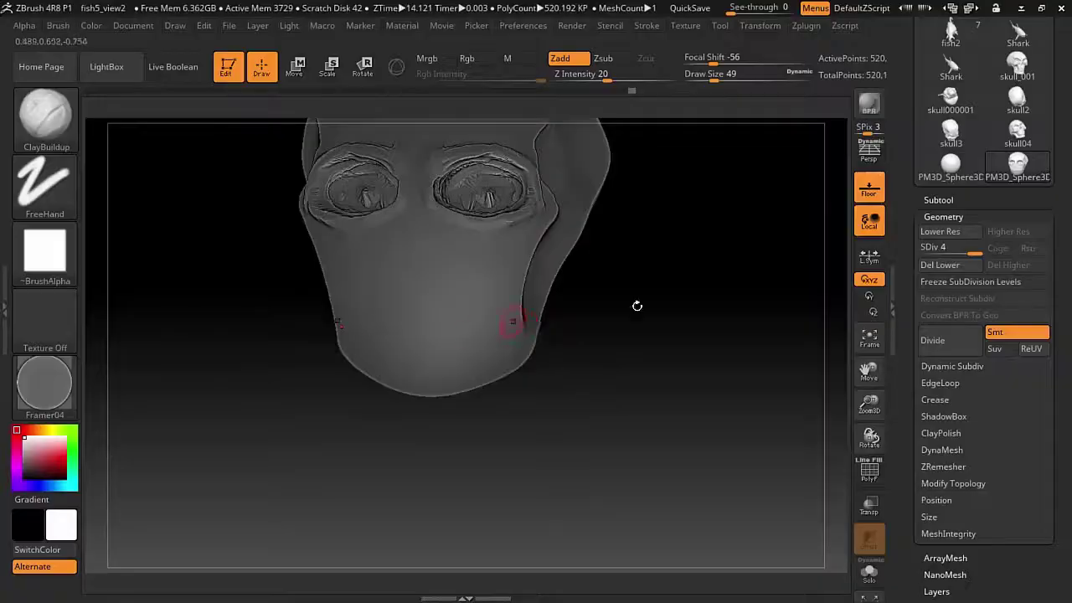
pyautogui.click(940, 334)
pyautogui.keyDown('alt'); pyautogui.moveTo(536, 251); pyautogui.dragTo(518, 208); pyautogui.keyUp('alt')
pyautogui.press('shift')
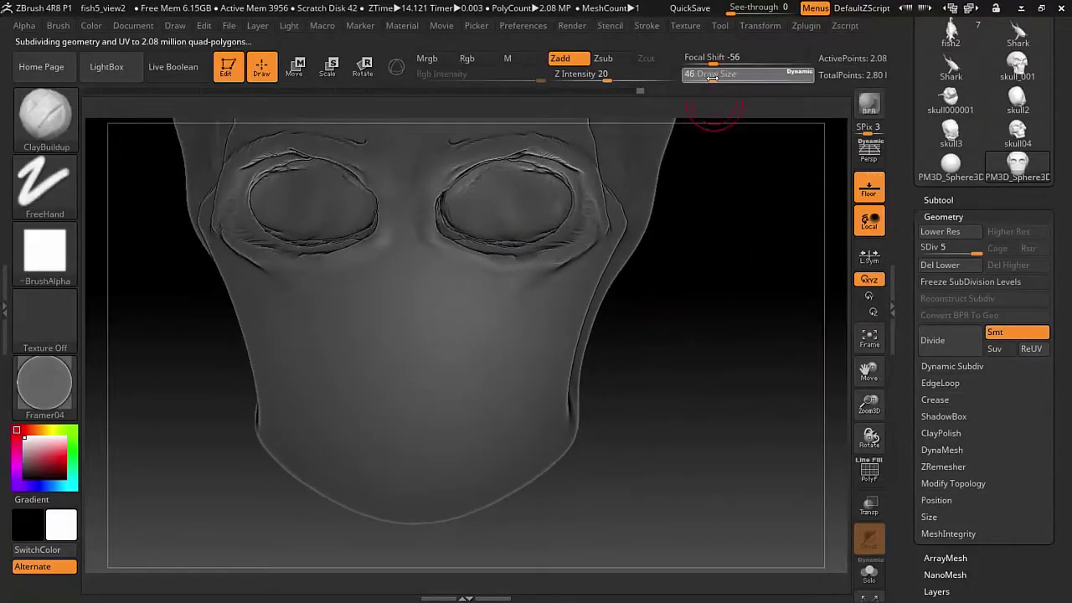
# - Shape the nose area between and below the eye sockets with the Move brush at draw sizes 74 and 71
pyautogui.press('b')
pyautogui.press('m')
pyautogui.press('v')
pyautogui.moveTo(713, 257); pyautogui.dragTo(702, 78)
pyautogui.write('74')
pyautogui.press('Return')
pyautogui.moveTo(652, 109)
pyautogui.mouseDown()
pyautogui.moveTo(374, 285)
pyautogui.moveTo(469, 277)
pyautogui.moveTo(557, 350)
pyautogui.moveTo(577, 260)
pyautogui.moveTo(586, 277)
pyautogui.moveTo(634, 270)
pyautogui.moveTo(716, 134)
pyautogui.mouseUp()
pyautogui.write('s')
pyautogui.write('71')
pyautogui.press('Return')
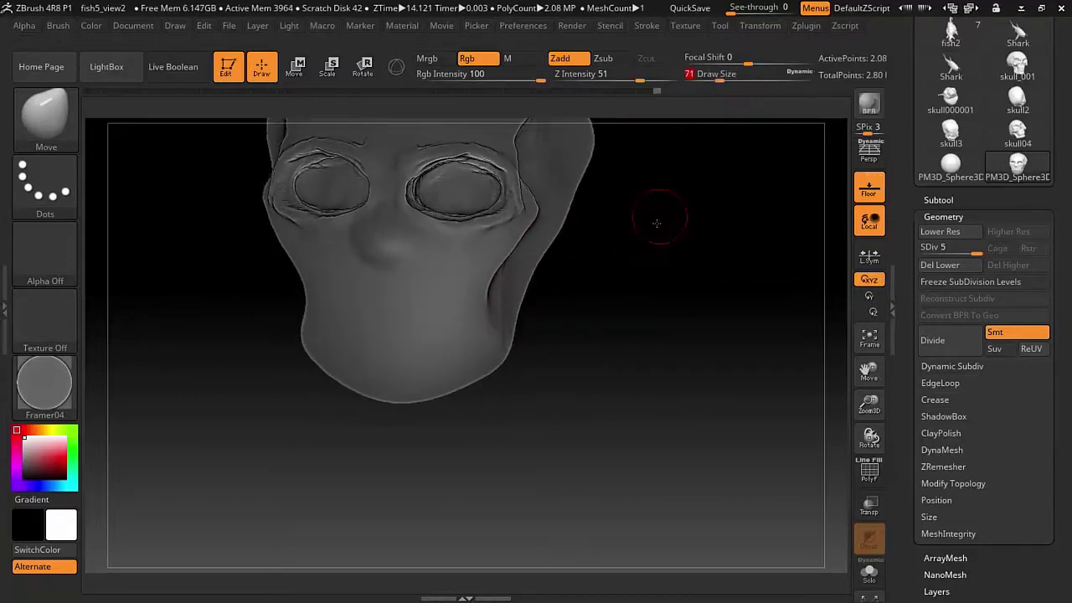
# - Paint a teardrop-shaped mask for the nasal opening below the eye sockets at draw size 23
pyautogui.moveTo(651, 220)
pyautogui.mouseDown()
pyautogui.moveTo(646, 294)
pyautogui.moveTo(716, 154)
pyautogui.mouseUp()
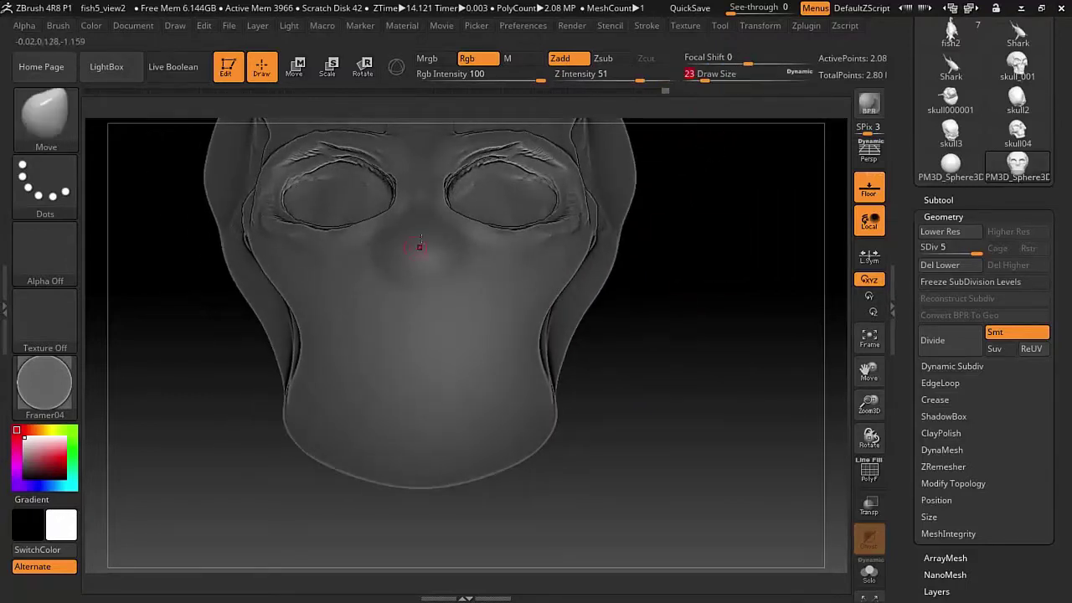
pyautogui.press('Return')
pyautogui.press('ctrl')
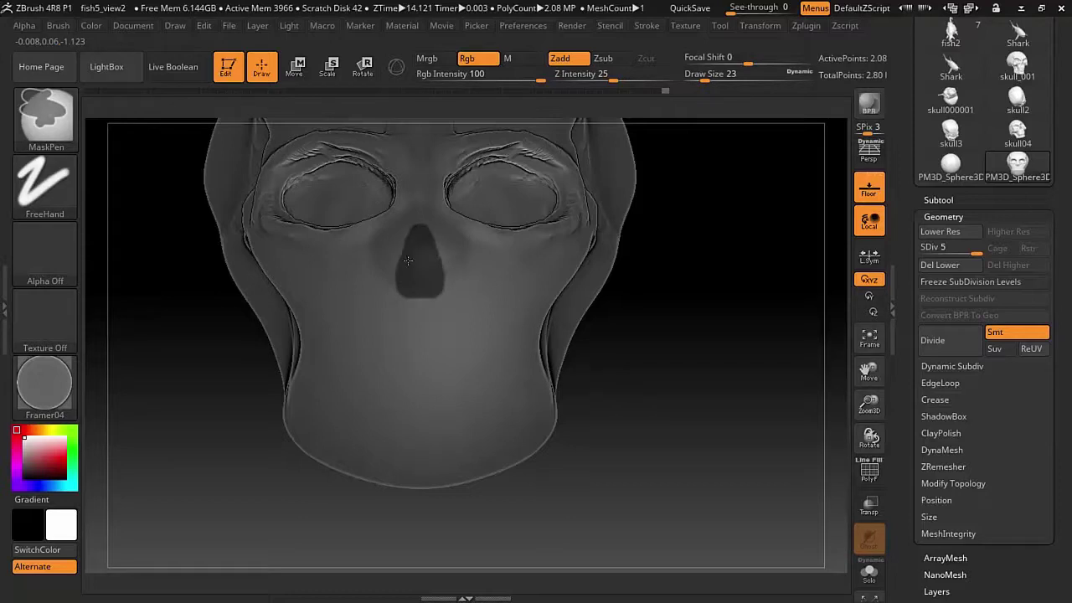
pyautogui.moveTo(689, 342)
pyautogui.keyDown('alt'); pyautogui.mouseDown()
pyautogui.moveTo(723, 263)
pyautogui.moveTo(470, 280)
pyautogui.mouseUp(); pyautogui.keyUp('alt')
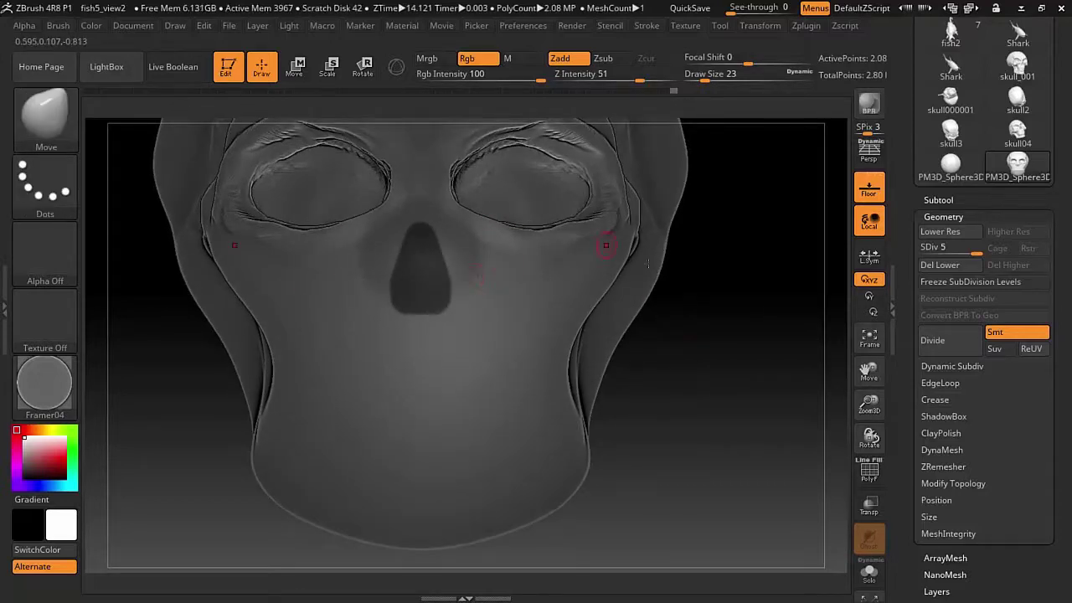
pyautogui.keyDown('alt'); pyautogui.moveTo(605, 245); pyautogui.dragTo(388, 249); pyautogui.keyUp('alt')
pyautogui.press('ctrl')
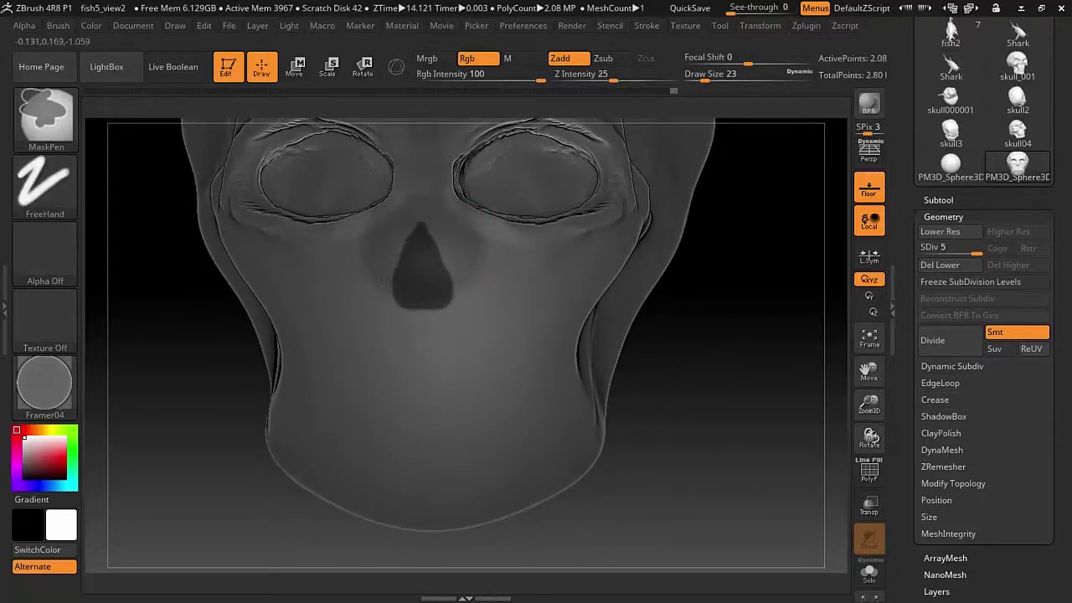
# - Refine the nasal mask's outline into a pointed top and a rounded, slightly notched lower edge with MaskPen at draw size 23
pyautogui.moveTo(753, 373); pyautogui.dragTo(667, 301)
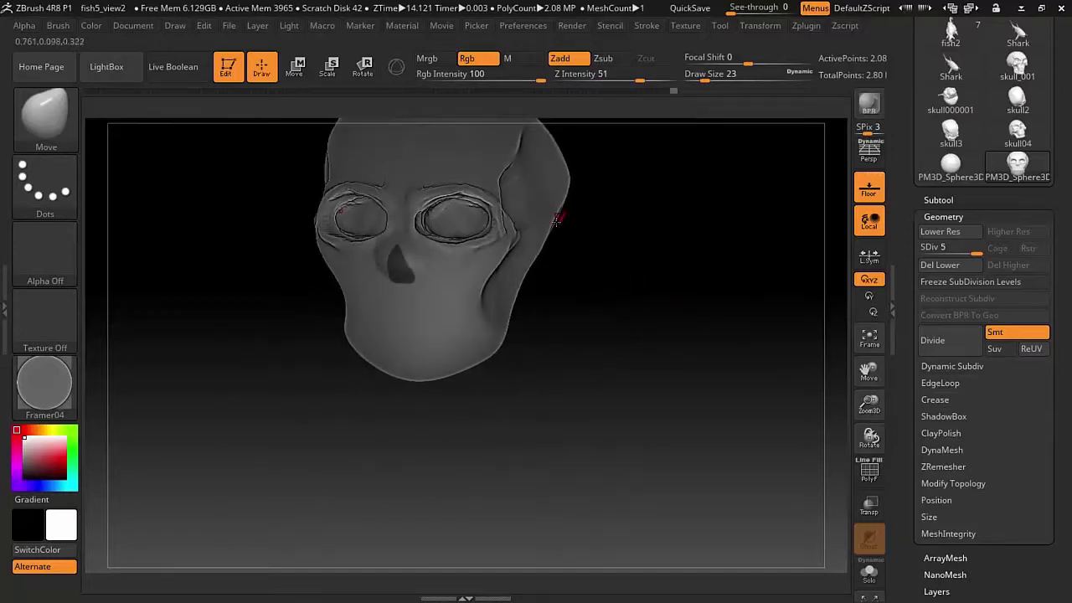
pyautogui.keyDown('alt'); pyautogui.moveTo(556, 220); pyautogui.dragTo(455, 292); pyautogui.keyUp('alt')
pyautogui.press('ctrl')
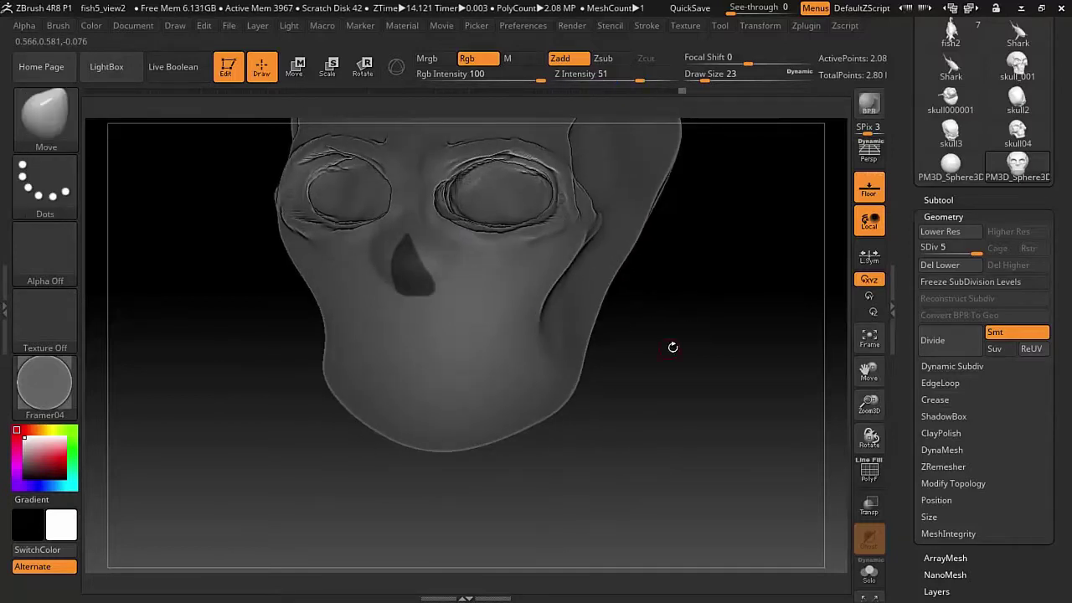
pyautogui.moveTo(673, 349)
pyautogui.keyDown('alt'); pyautogui.mouseDown()
pyautogui.moveTo(658, 284)
pyautogui.moveTo(368, 229)
pyautogui.mouseUp(); pyautogui.keyUp('alt')
pyautogui.press('ctrl')
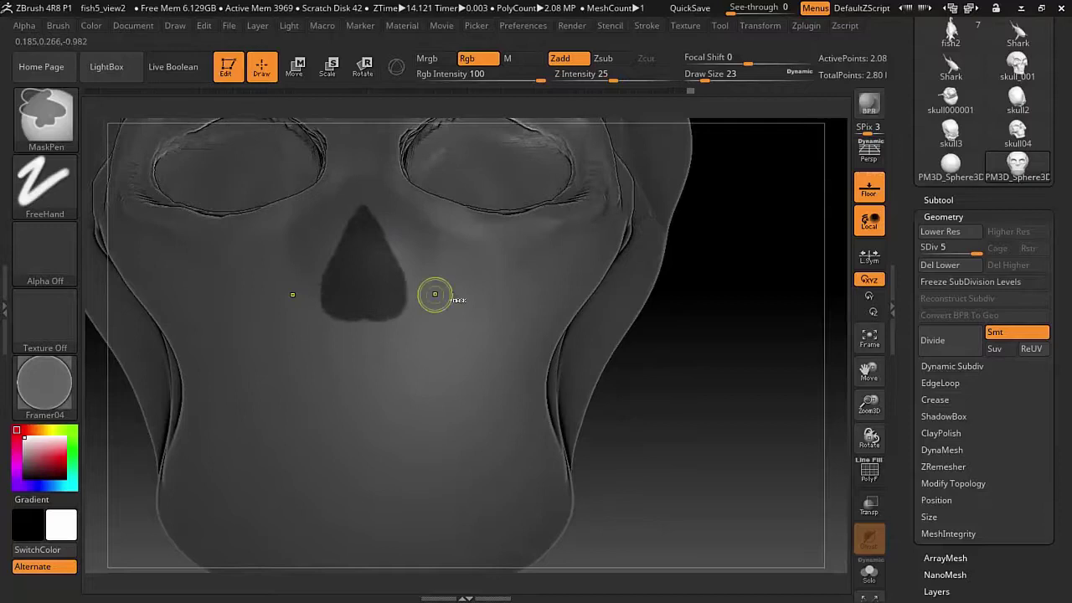
pyautogui.moveTo(435, 294); pyautogui.dragTo(417, 232, button='right')
pyautogui.moveTo(472, 255); pyautogui.dragTo(401, 242, button='right')
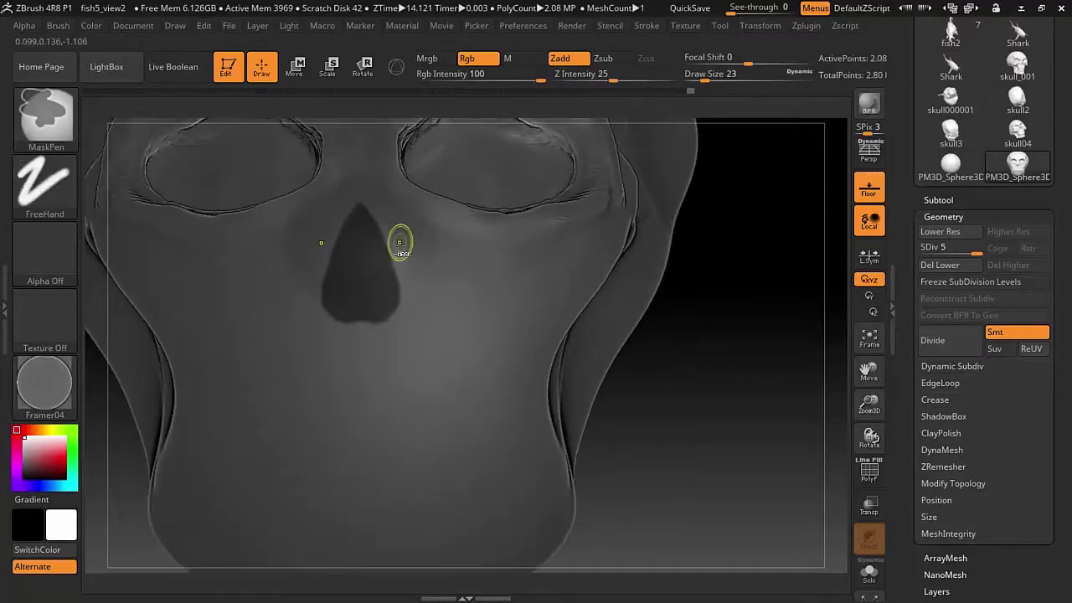
# - Invert the nasal mask and carve the exposed nose cavity inward with ClayBuildup at draw size 54
pyautogui.keyDown('ctrl'); pyautogui.click(725, 280); pyautogui.keyUp('ctrl')
pyautogui.moveTo(725, 280)
pyautogui.mouseDown()
pyautogui.moveTo(684, 325)
pyautogui.moveTo(694, 251)
pyautogui.mouseUp()
pyautogui.press('b')
pyautogui.press('c')
pyautogui.press('b')
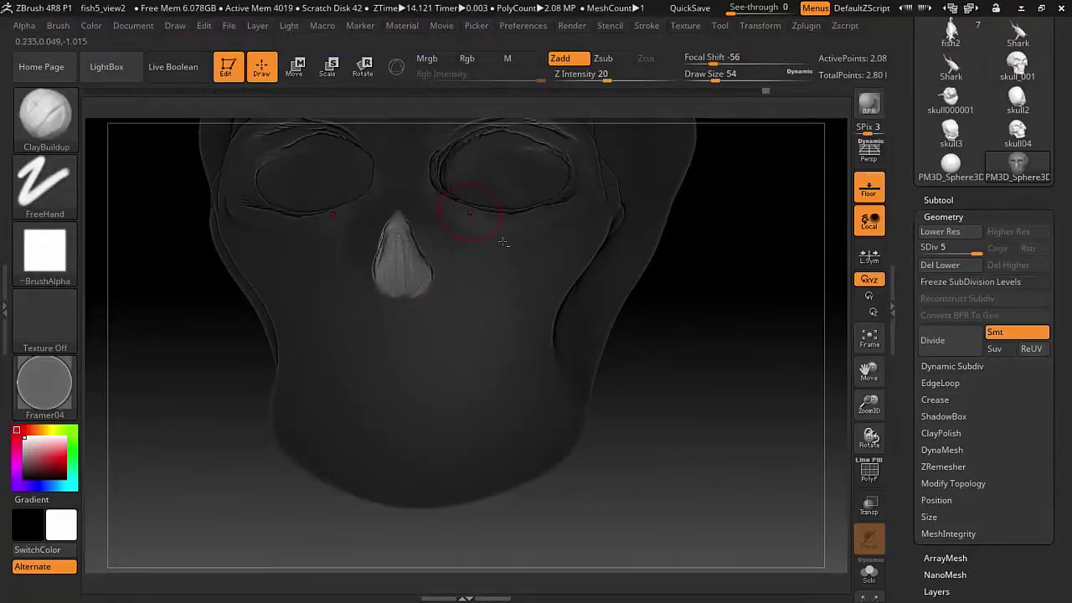
pyautogui.moveTo(502, 242); pyautogui.dragTo(503, 193, button='right')
# - Check the skull reference, mask a thin central septum at draw size 7, and carve and smooth both nasal cavities at draw size 27
pyautogui.hotkey('alt', 'Tab')
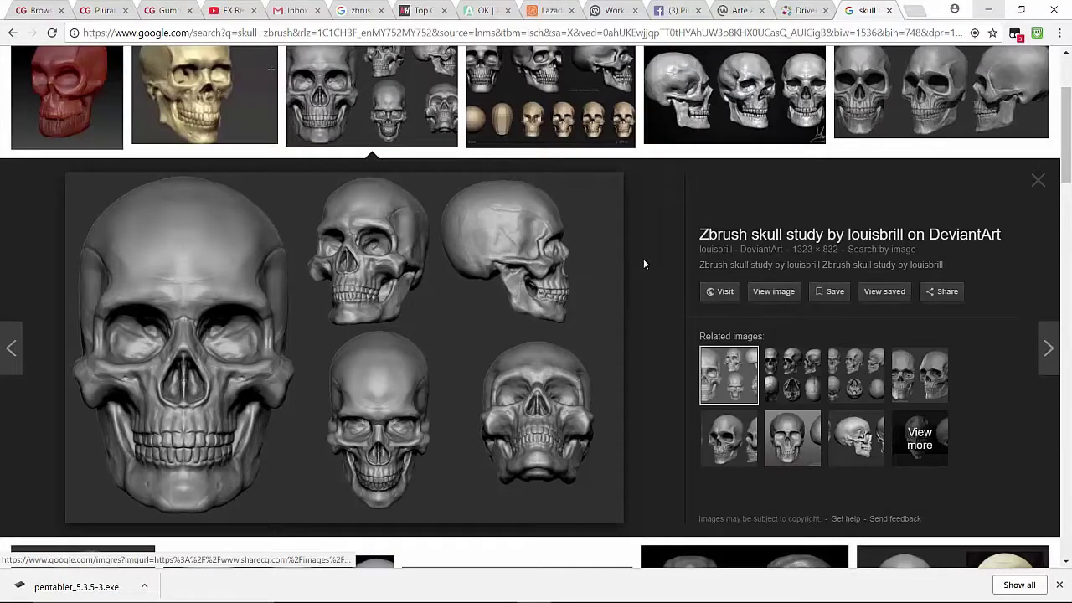
pyautogui.hotkey('alt', 'Tab')
pyautogui.press('ctrl')
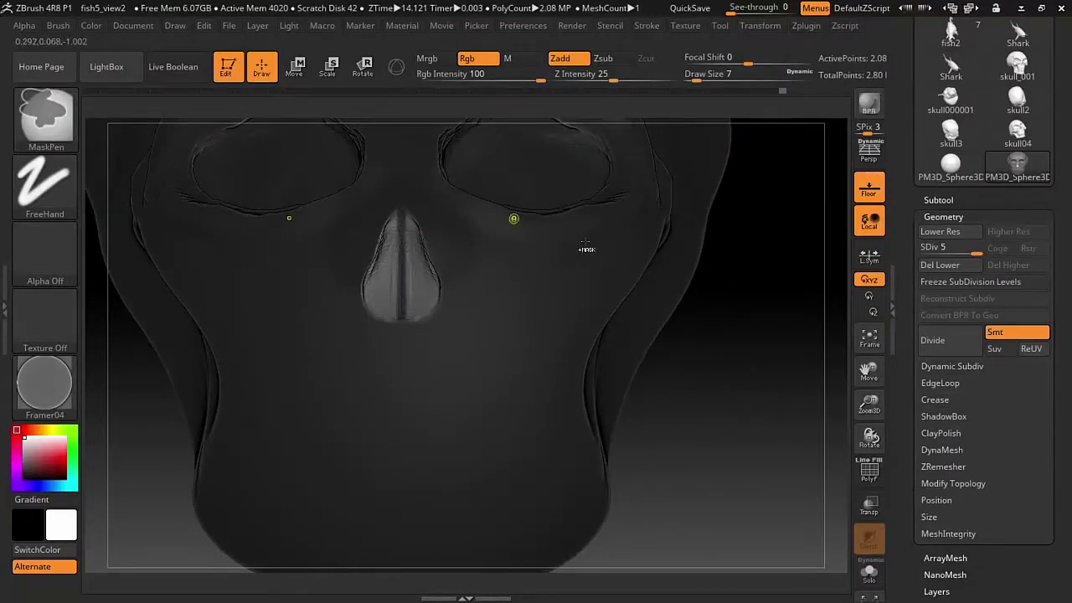
pyautogui.moveTo(587, 248)
pyautogui.mouseDown(button='right')
pyautogui.moveTo(751, 327)
pyautogui.moveTo(417, 301)
pyautogui.mouseUp(button='right')
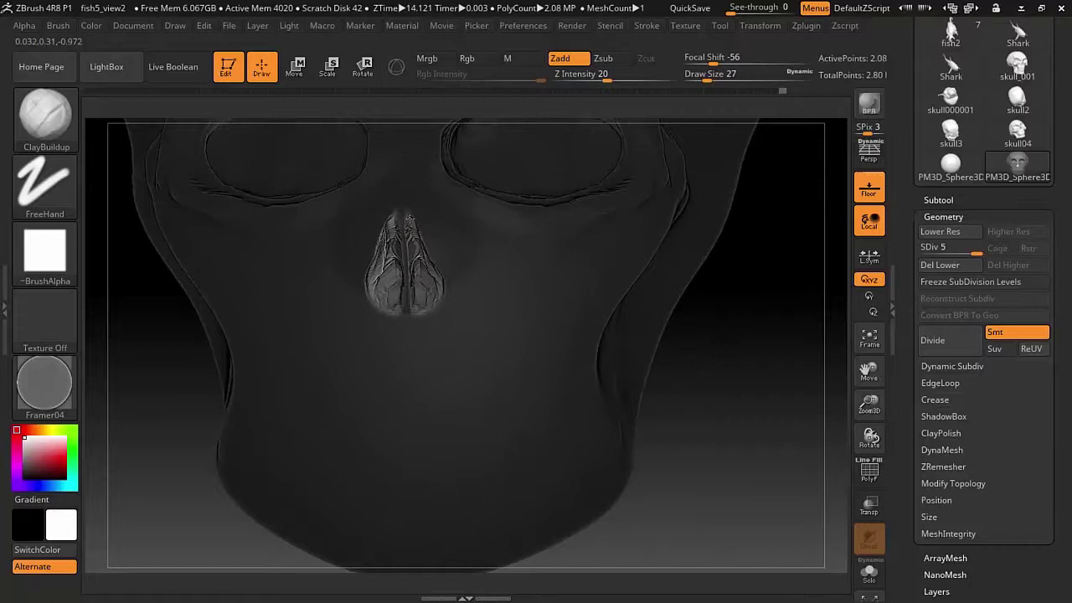
pyautogui.press('ctrl')
pyautogui.press('ctrl')
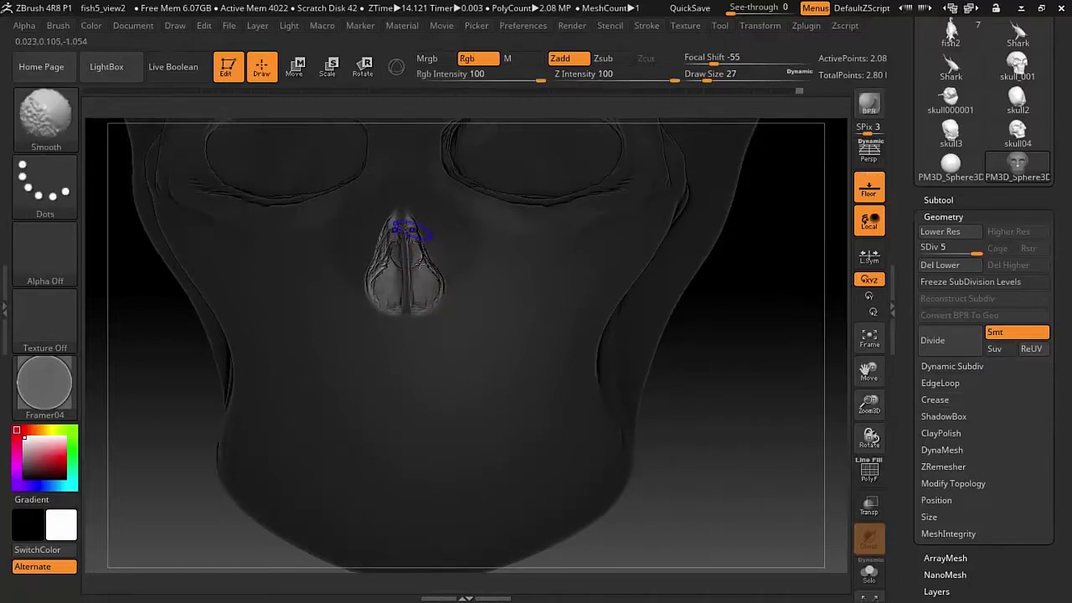
pyautogui.moveTo(503, 294)
pyautogui.mouseDown(button='right')
pyautogui.moveTo(706, 259)
pyautogui.moveTo(570, 276)
pyautogui.moveTo(420, 240)
pyautogui.moveTo(606, 243)
pyautogui.moveTo(688, 304)
pyautogui.moveTo(392, 222)
pyautogui.mouseUp(button='right')
# - Flatten the surface around the nasal opening with TrimDynamic and smooth its edges at draw size 46
pyautogui.press('b')
pyautogui.press('t')
pyautogui.press('d')
pyautogui.press('shift')
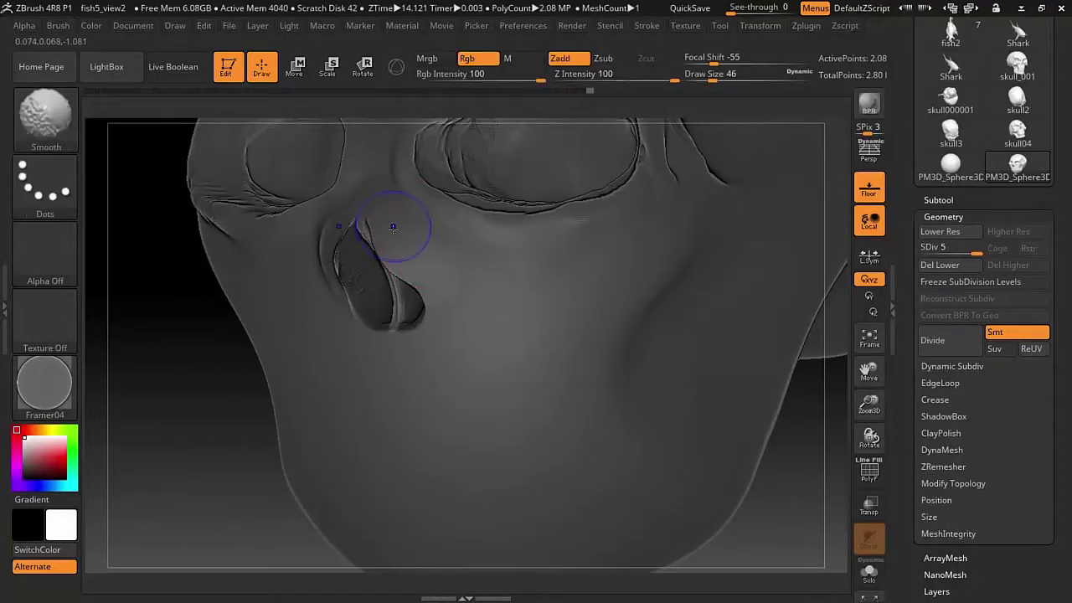
# - Reshape the septum and sides of the nasal opening with the Move and Move Topological brushes at draw size 46
pyautogui.press('b')
pyautogui.press('m')
pyautogui.press('v')
pyautogui.moveTo(276, 337)
pyautogui.mouseDown(button='right')
pyautogui.moveTo(377, 252)
pyautogui.moveTo(472, 196)
pyautogui.moveTo(555, 209)
pyautogui.moveTo(342, 245)
pyautogui.moveTo(597, 221)
pyautogui.moveTo(765, 352)
pyautogui.mouseUp(button='right')
pyautogui.press('b')
pyautogui.press('m')
pyautogui.press('t')
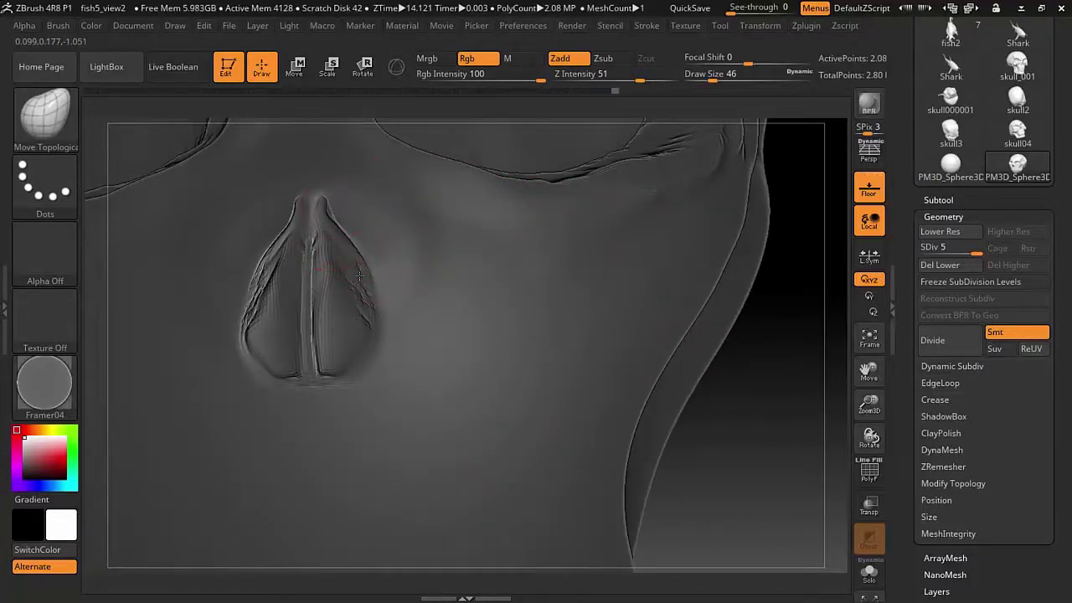
pyautogui.moveTo(627, 360)
pyautogui.mouseDown(button='right')
pyautogui.moveTo(622, 282)
pyautogui.moveTo(407, 282)
pyautogui.moveTo(646, 299)
pyautogui.moveTo(606, 220)
pyautogui.moveTo(367, 231)
pyautogui.mouseUp(button='right')
# - Trim the rim of the nasal opening with TrimDynamic at draw size 33
pyautogui.press('b')
pyautogui.press('t')
pyautogui.press('d')
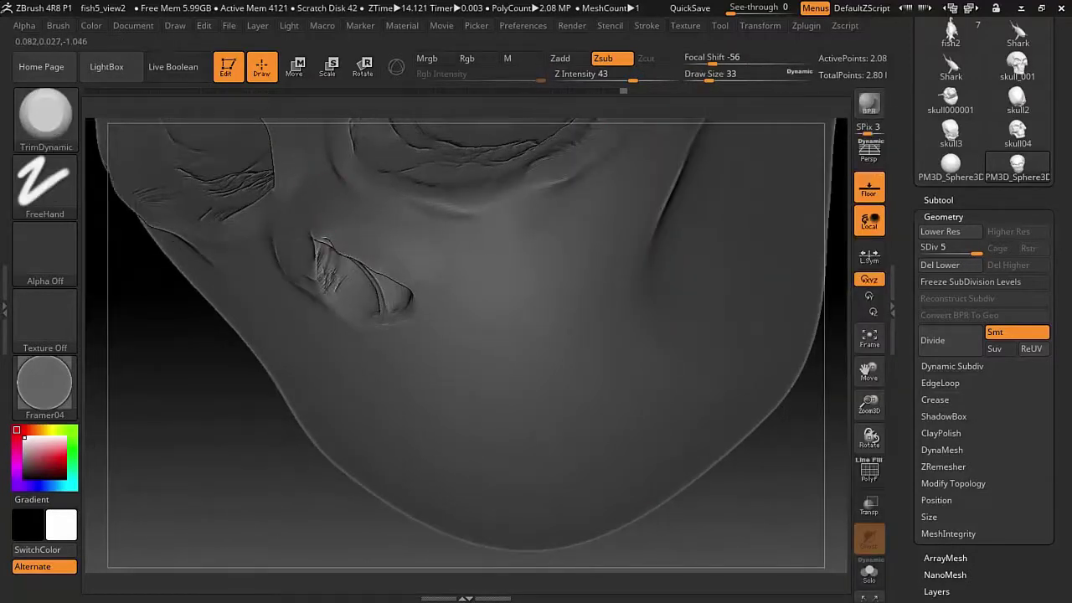
# - Pull the nasal bone forward into a point with the Move brush at draw sizes 59 and 23, and smooth the surrounding face
pyautogui.press('b')
pyautogui.press('m')
pyautogui.press('v')
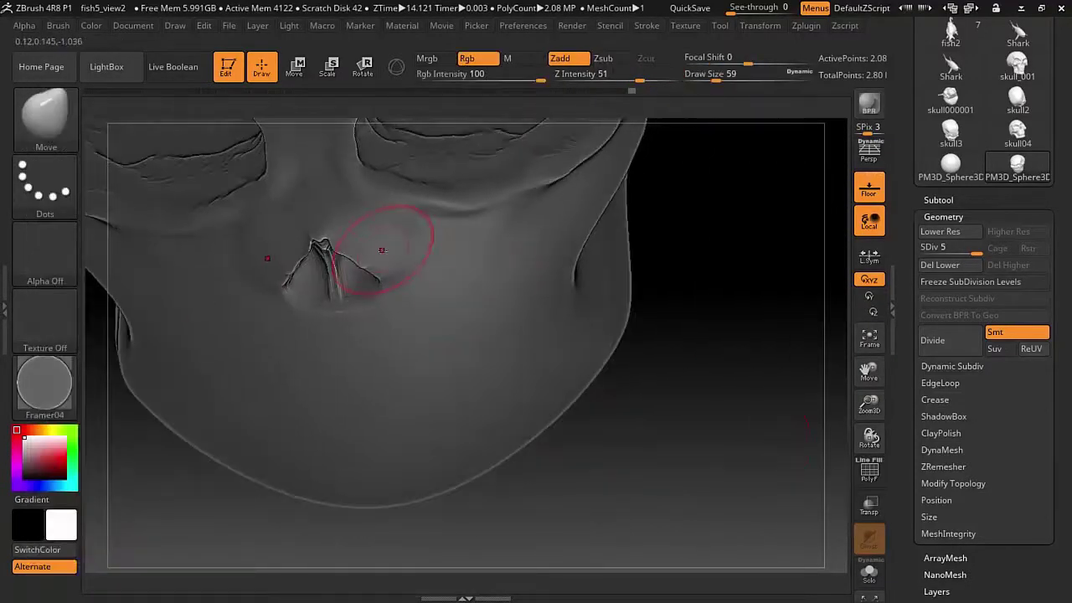
pyautogui.moveTo(684, 421)
pyautogui.mouseDown()
pyautogui.moveTo(603, 294)
pyautogui.moveTo(394, 193)
pyautogui.mouseUp()
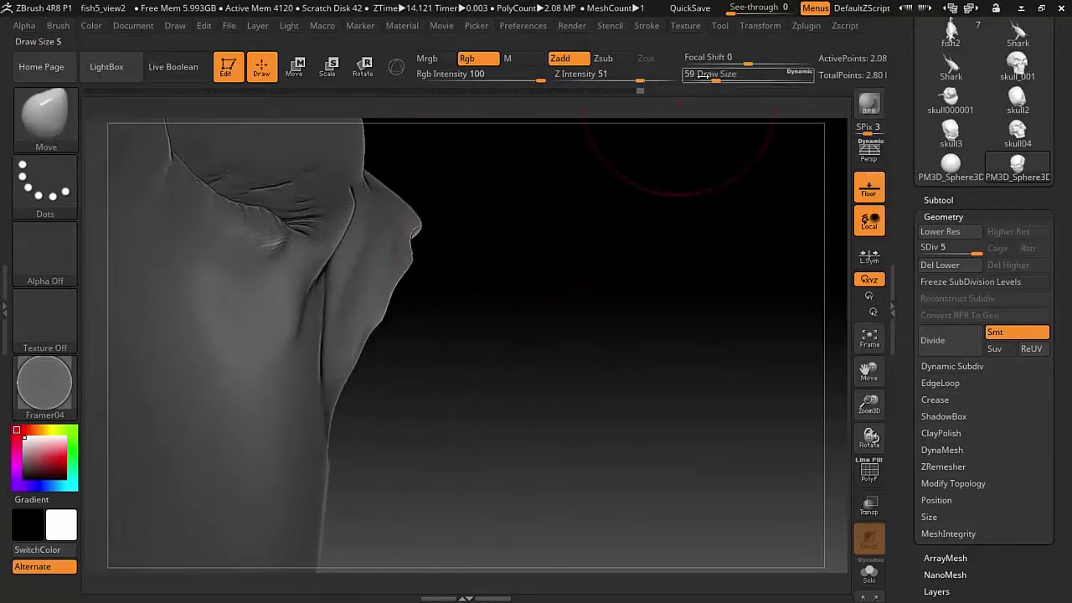
pyautogui.moveTo(375, 321)
pyautogui.mouseDown()
pyautogui.moveTo(491, 282)
pyautogui.moveTo(622, 125)
pyautogui.mouseUp()
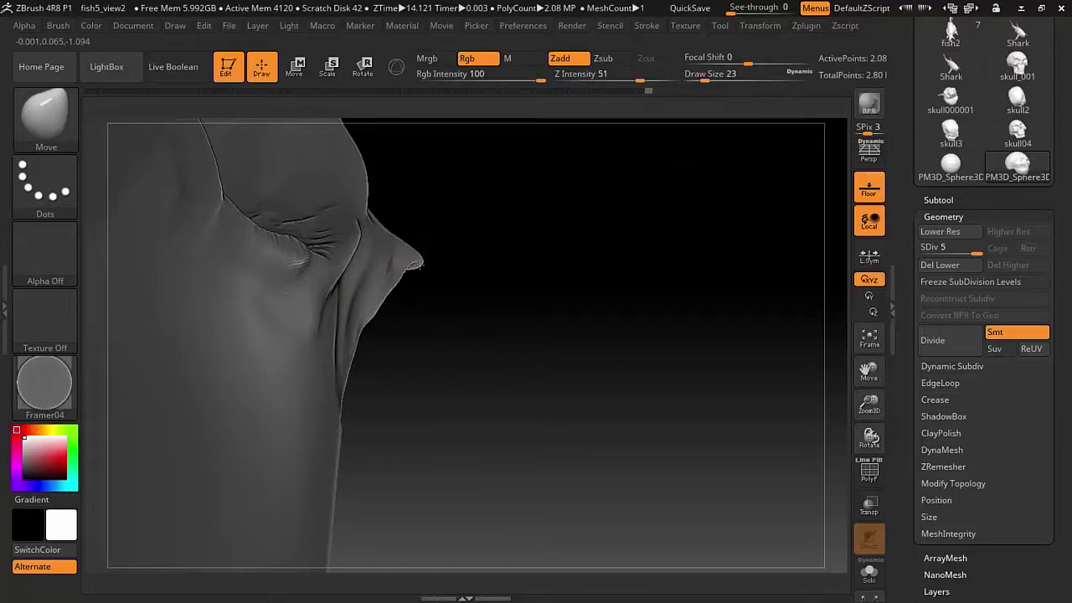
pyautogui.moveTo(417, 264)
pyautogui.mouseDown()
pyautogui.moveTo(471, 246)
pyautogui.moveTo(648, 301)
pyautogui.moveTo(673, 277)
pyautogui.moveTo(646, 297)
pyautogui.moveTo(685, 144)
pyautogui.moveTo(636, 218)
pyautogui.moveTo(552, 278)
pyautogui.mouseUp()
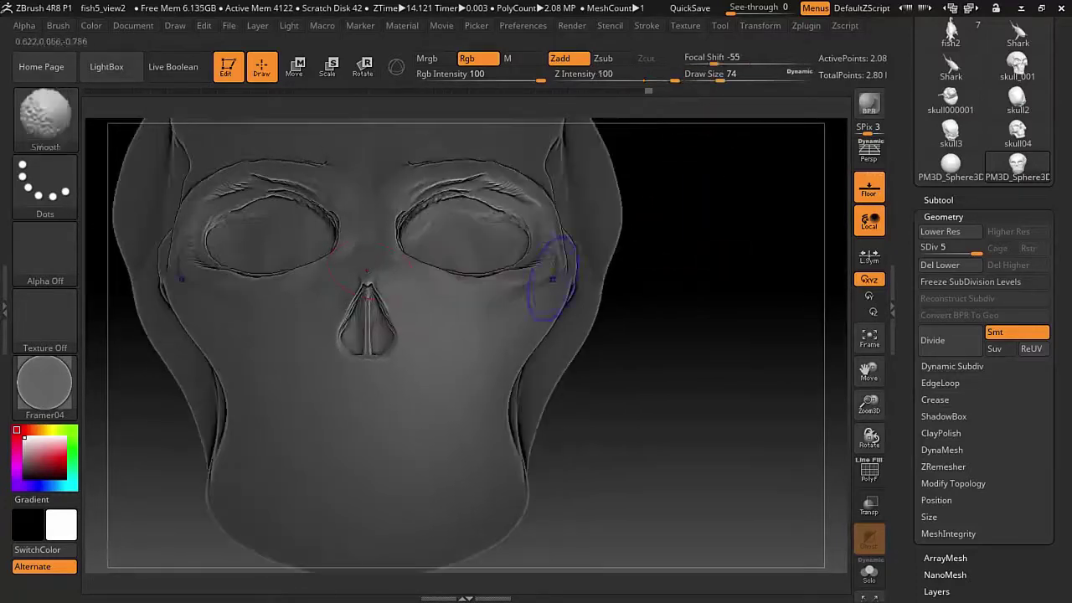
# - Smooth beside the eye sockets and adjust the sockets' inner edges with the Move brush at draw size 46
pyautogui.press('shift')
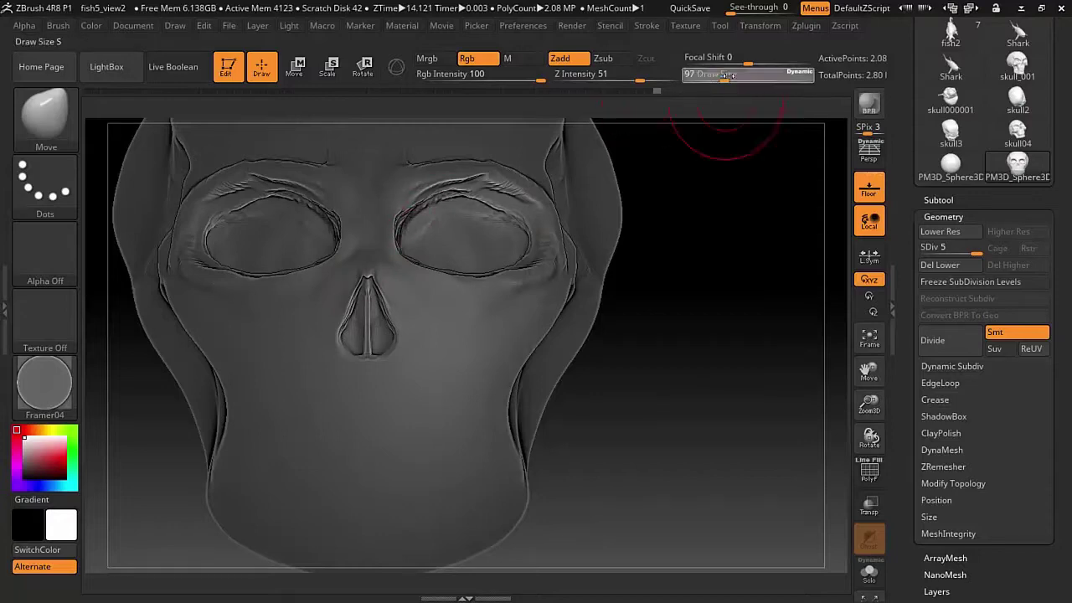
pyautogui.moveTo(718, 108)
pyautogui.mouseDown()
pyautogui.moveTo(636, 113)
pyautogui.moveTo(686, 102)
pyautogui.mouseUp()
pyautogui.click(731, 75)
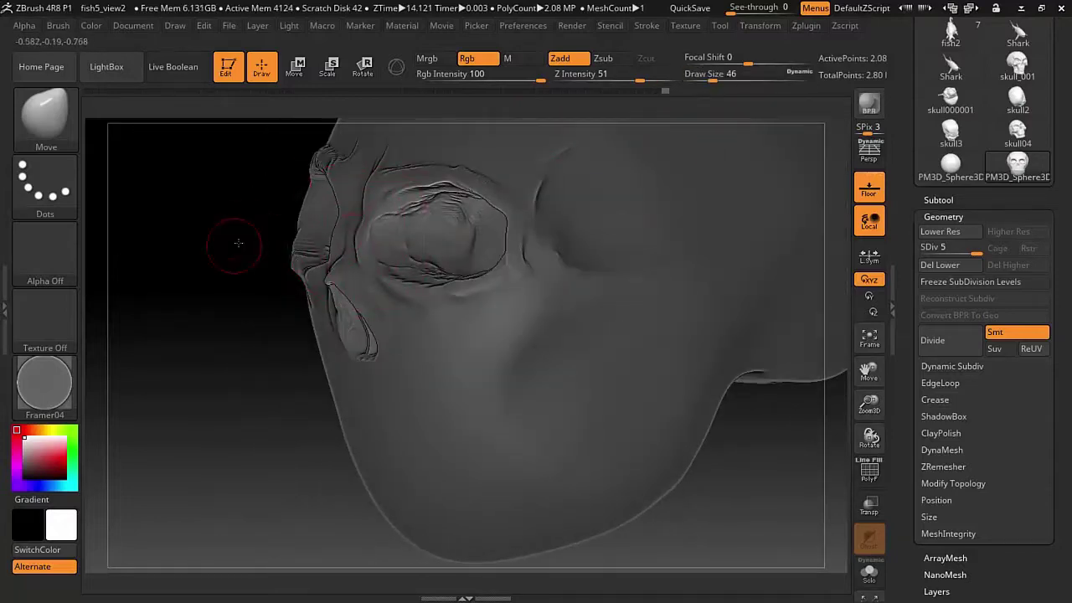
pyautogui.moveTo(239, 243)
pyautogui.mouseDown()
pyautogui.moveTo(503, 268)
pyautogui.moveTo(679, 314)
pyautogui.mouseUp()
# - Sharpen the rims of the eye sockets with the Pinch brush at draw sizes 71 and 37
pyautogui.press('b')
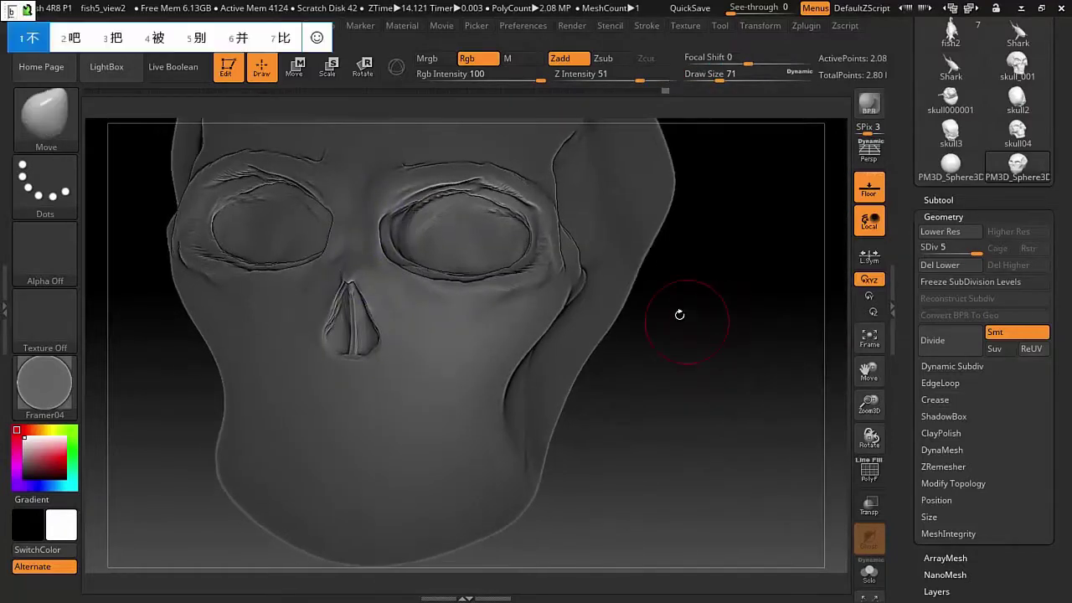
pyautogui.press('b')
pyautogui.press('p')
pyautogui.press('i')
pyautogui.moveTo(443, 227)
pyautogui.mouseDown()
pyautogui.moveTo(431, 159)
pyautogui.moveTo(470, 297)
pyautogui.mouseUp()
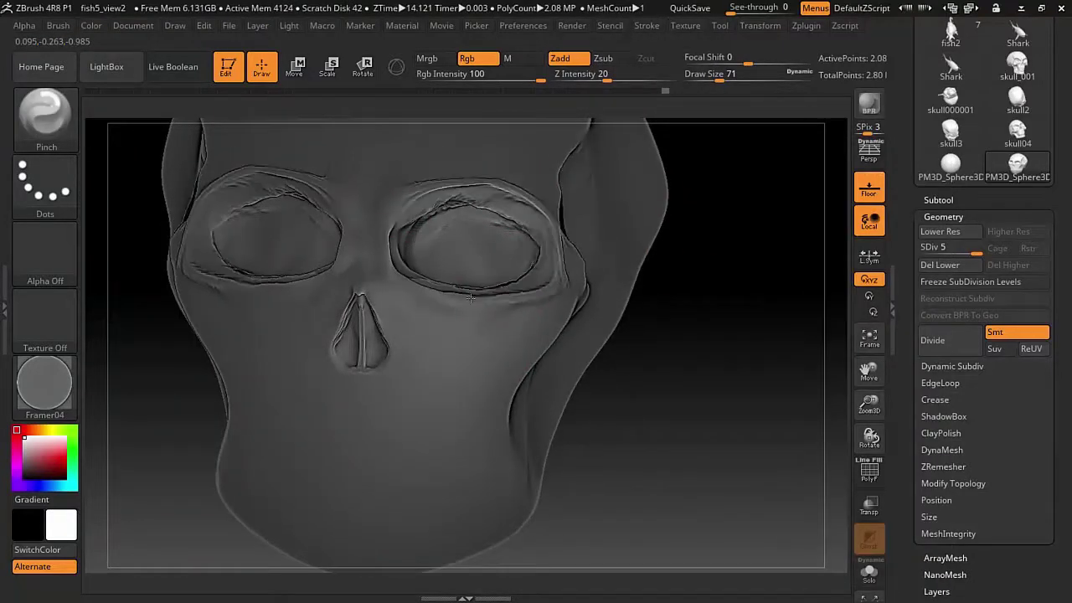
pyautogui.keyDown('alt'); pyautogui.moveTo(626, 192); pyautogui.dragTo(667, 180); pyautogui.keyUp('alt')
pyautogui.moveTo(718, 74); pyautogui.dragTo(710, 74)
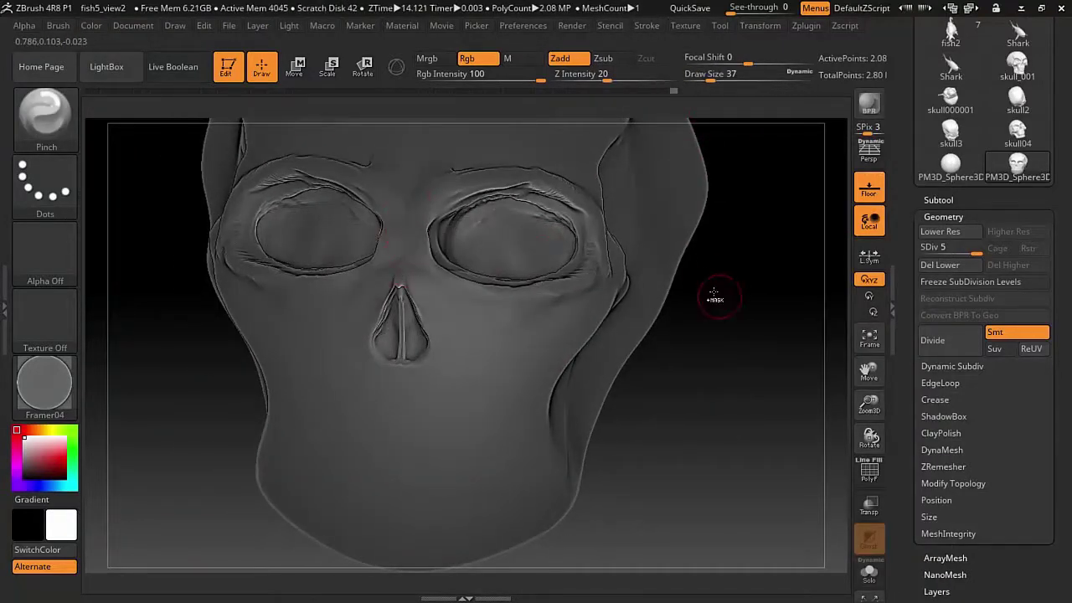
# - Build up the nose bridge between the eye sockets with ClayBuildup at draw size 37 and smooth it
pyautogui.press('b')
pyautogui.press('c')
pyautogui.press('b')
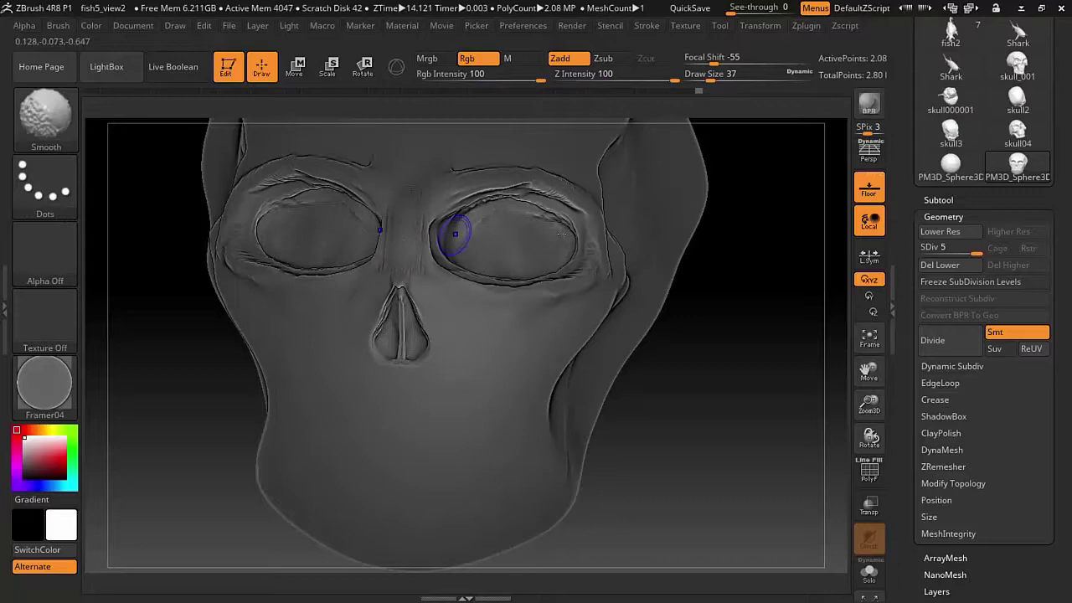
pyautogui.moveTo(454, 227); pyautogui.dragTo(390, 193, button='right')
pyautogui.moveTo(716, 362); pyautogui.dragTo(670, 360)
# - Reshape the inner corners of the eye sockets with the Move brush at draw size 62 and tighten the edges with Pinch at draw size 29
pyautogui.press('b')
pyautogui.press('m')
pyautogui.press('v')
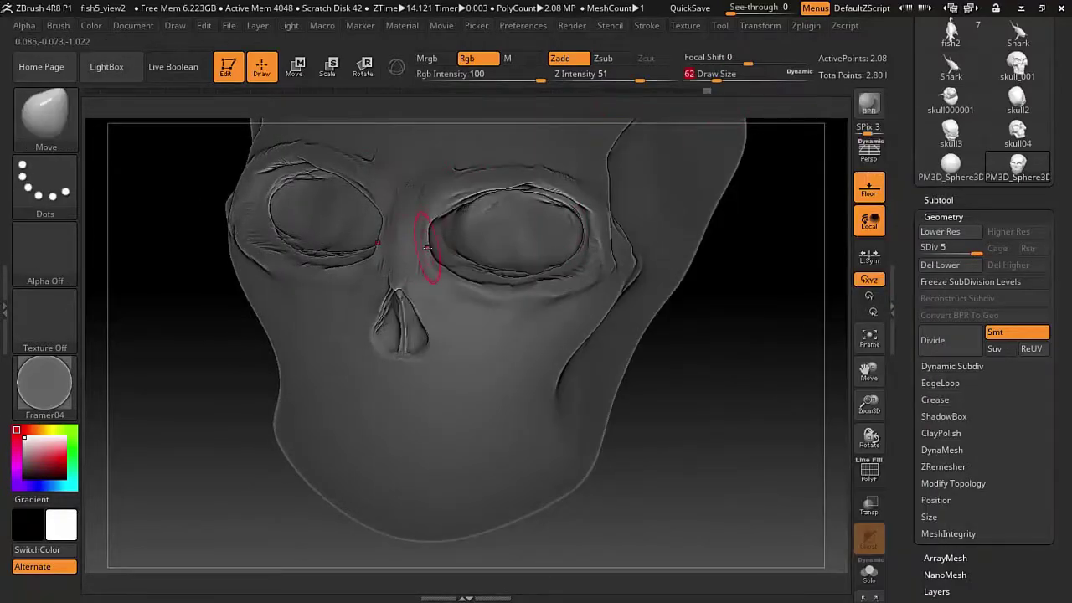
pyautogui.press('b')
pyautogui.press('s')
pyautogui.press('m')
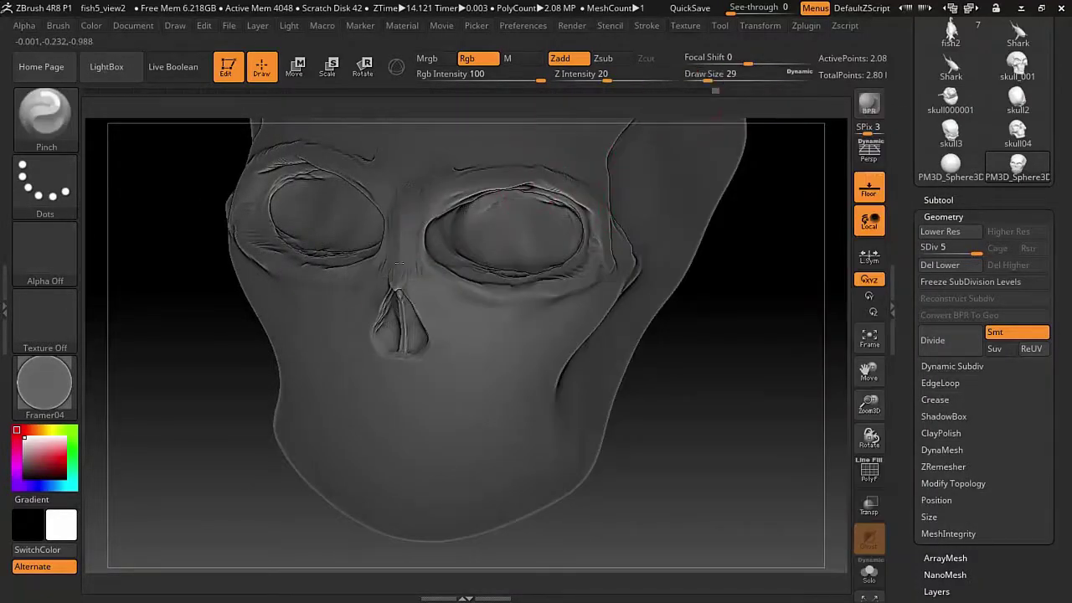
pyautogui.moveTo(406, 214)
pyautogui.mouseDown(button='right')
pyautogui.moveTo(478, 198)
pyautogui.moveTo(411, 158)
pyautogui.moveTo(646, 223)
pyautogui.moveTo(670, 211)
pyautogui.mouseUp(button='right')
pyautogui.press('b')
pyautogui.press('p')
pyautogui.press('i')
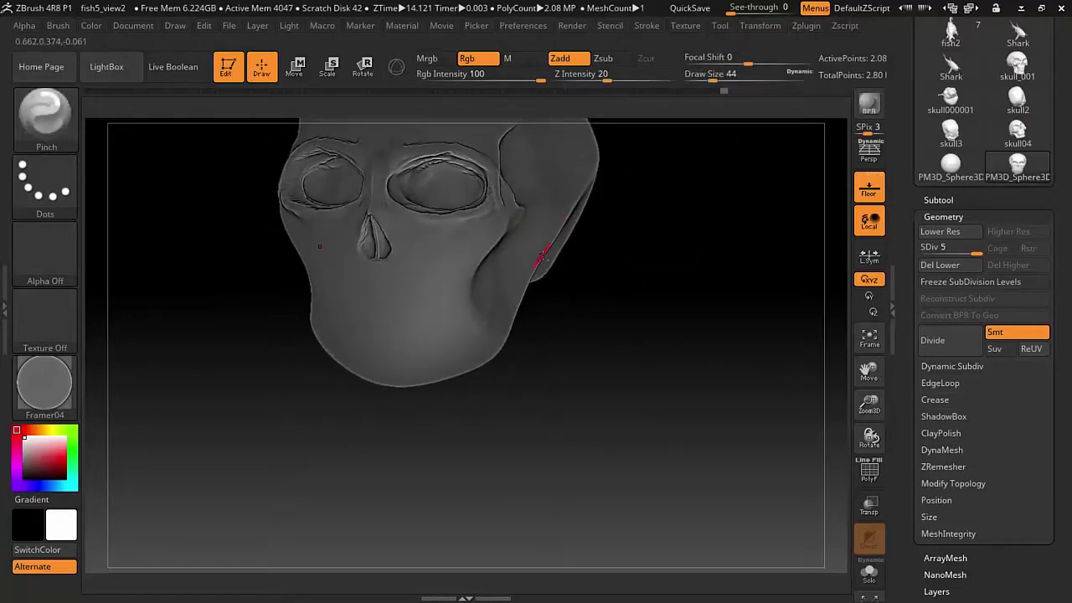
# - Consult the skull study reference in the browser and build up the cheekbone below the eye socket with ClayBuildup at draw size 44
pyautogui.hotkey('alt', 'Tab')
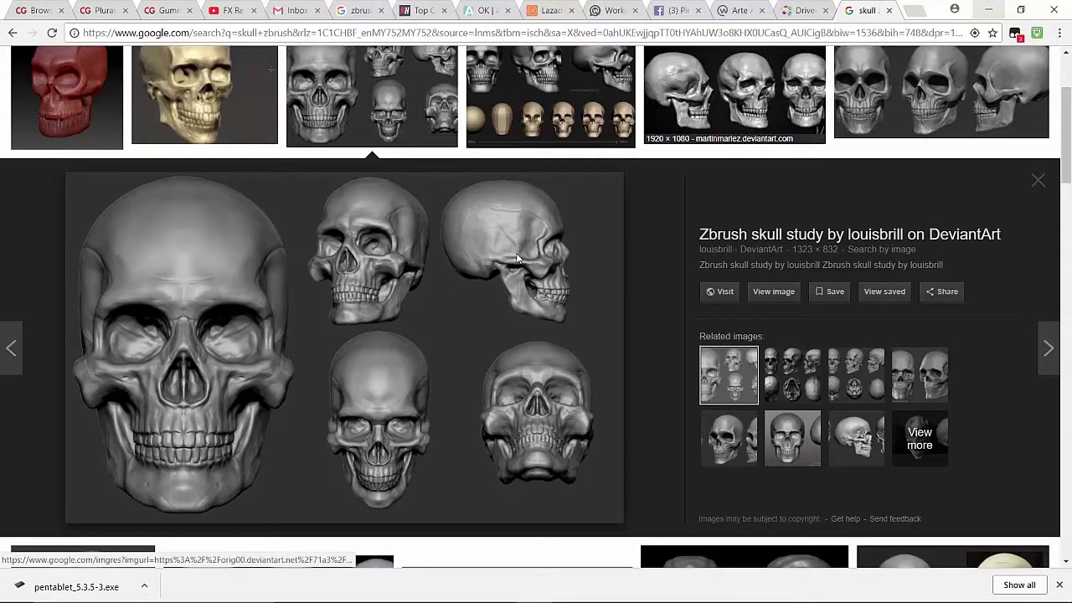
pyautogui.hotkey('alt', 'Tab')
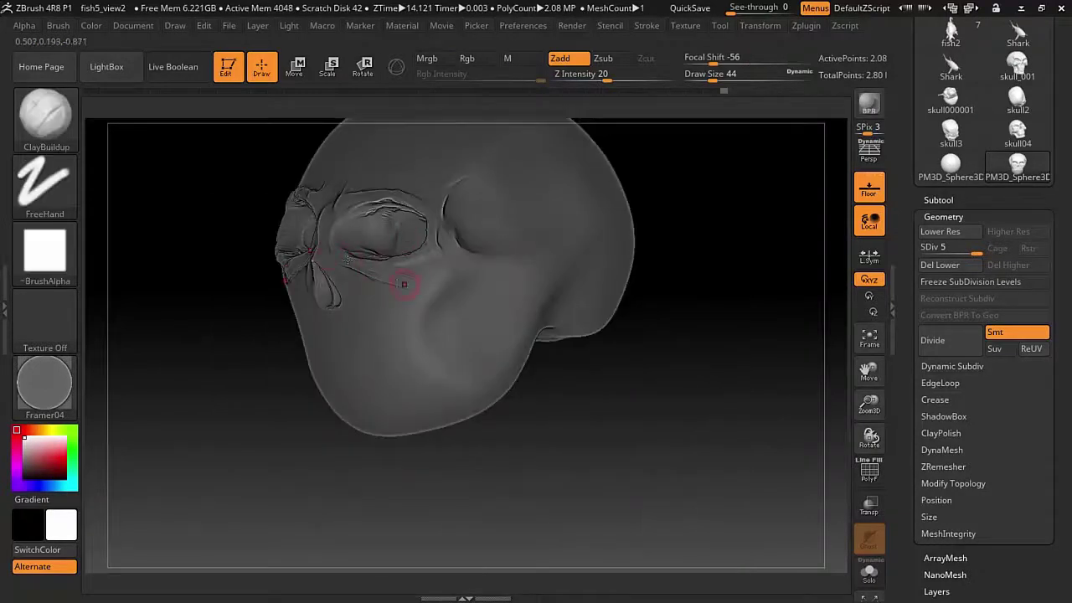
pyautogui.moveTo(441, 289); pyautogui.dragTo(490, 260, button='right')
pyautogui.moveTo(561, 339); pyautogui.dragTo(505, 234, button='right')
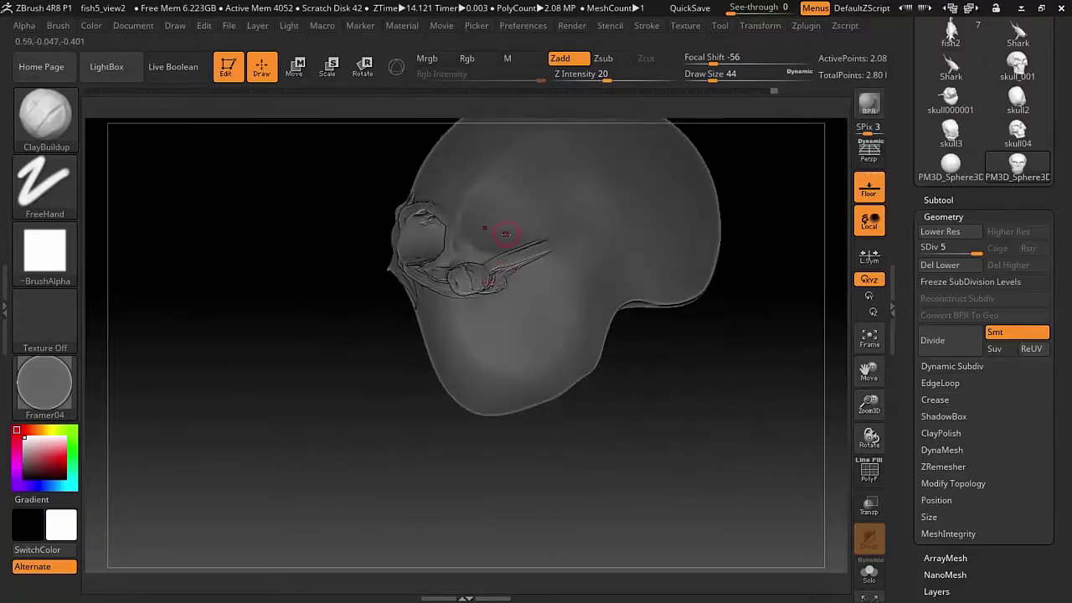
# - Check the reference again, extend the cheekbone arch toward the ear with ClayBuildup, and smooth the cheekbone at draw sizes 44 and 74
pyautogui.hotkey('alt', 'Tab')
pyautogui.hotkey('alt', 'Tab')
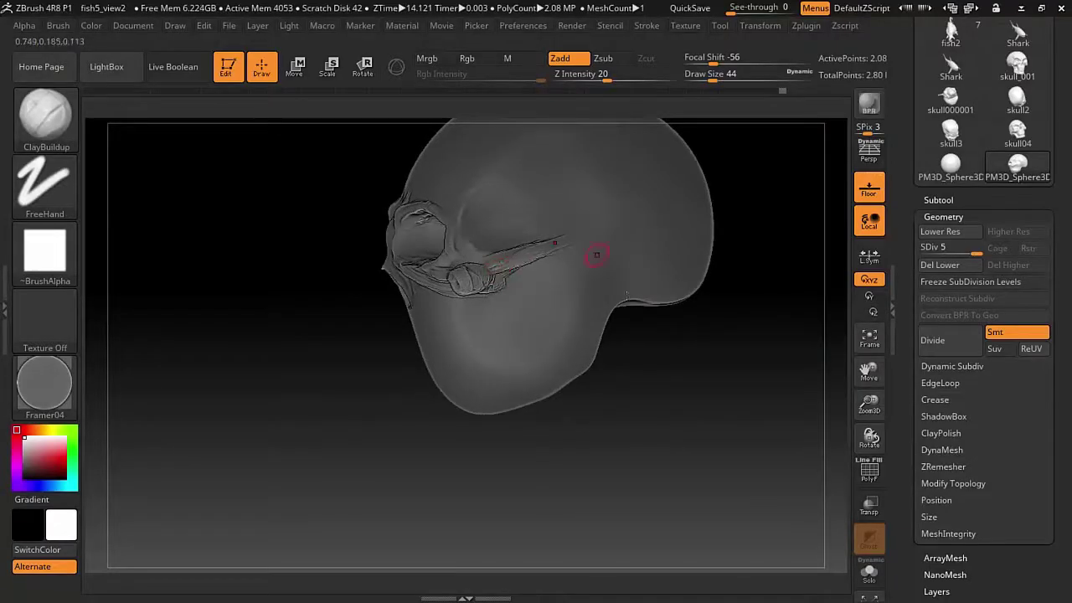
pyautogui.moveTo(596, 254)
pyautogui.mouseDown(button='right')
pyautogui.moveTo(495, 247)
pyautogui.moveTo(380, 269)
pyautogui.moveTo(435, 266)
pyautogui.mouseUp(button='right')
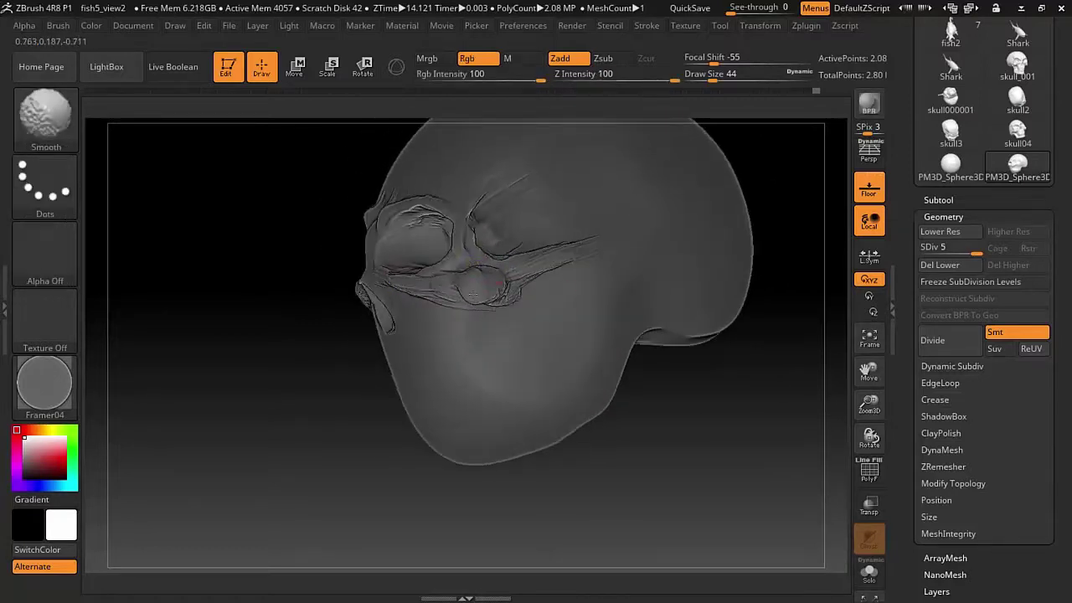
pyautogui.moveTo(712, 74); pyautogui.dragTo(720, 74)
pyautogui.moveTo(503, 277)
pyautogui.mouseDown(button='right')
pyautogui.moveTo(456, 273)
pyautogui.moveTo(692, 270)
pyautogui.moveTo(460, 261)
pyautogui.moveTo(699, 319)
pyautogui.mouseUp(button='right')
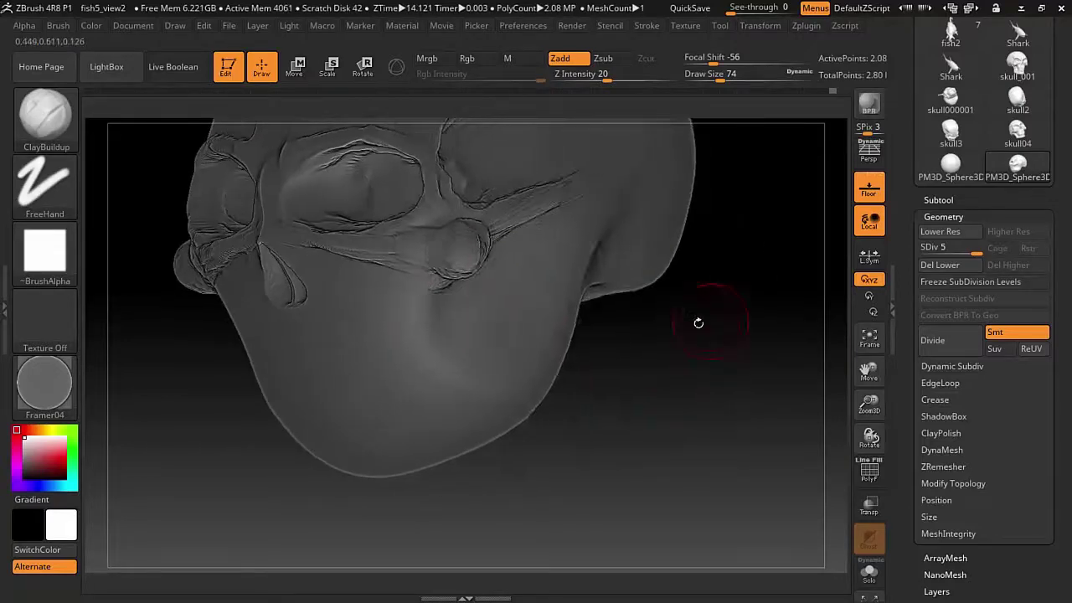
# - Flatten the outer end of the cheekbone with hPolish and build up the arch behind it with ClayBuildup at draw size 27
pyautogui.press('b')
pyautogui.press('h')
pyautogui.press('p')
pyautogui.moveTo(598, 167)
pyautogui.mouseDown(button='right')
pyautogui.moveTo(694, 275)
pyautogui.moveTo(484, 226)
pyautogui.moveTo(454, 251)
pyautogui.moveTo(273, 177)
pyautogui.moveTo(500, 254)
pyautogui.moveTo(452, 252)
pyautogui.moveTo(687, 342)
pyautogui.moveTo(651, 246)
pyautogui.moveTo(482, 272)
pyautogui.moveTo(502, 268)
pyautogui.moveTo(463, 251)
pyautogui.mouseUp(button='right')
pyautogui.press('b')
pyautogui.press('c')
pyautogui.press('b')
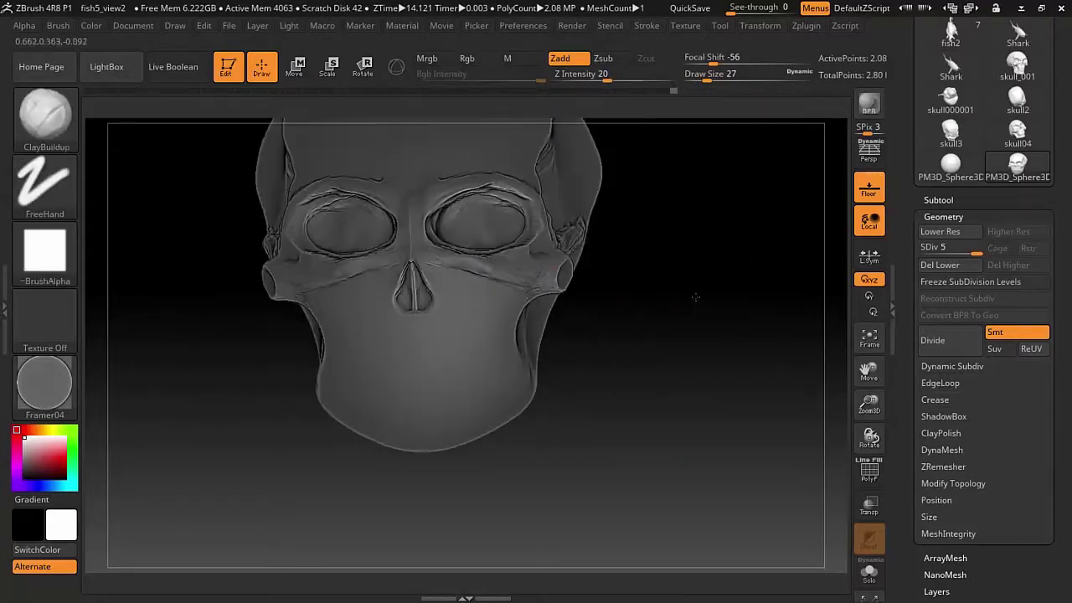
# - Narrow the nose bridge between the eye sockets with the Move brush at draw size 83, comparing with the skull04 tool
pyautogui.press('b')
pyautogui.press('m')
pyautogui.press('v')
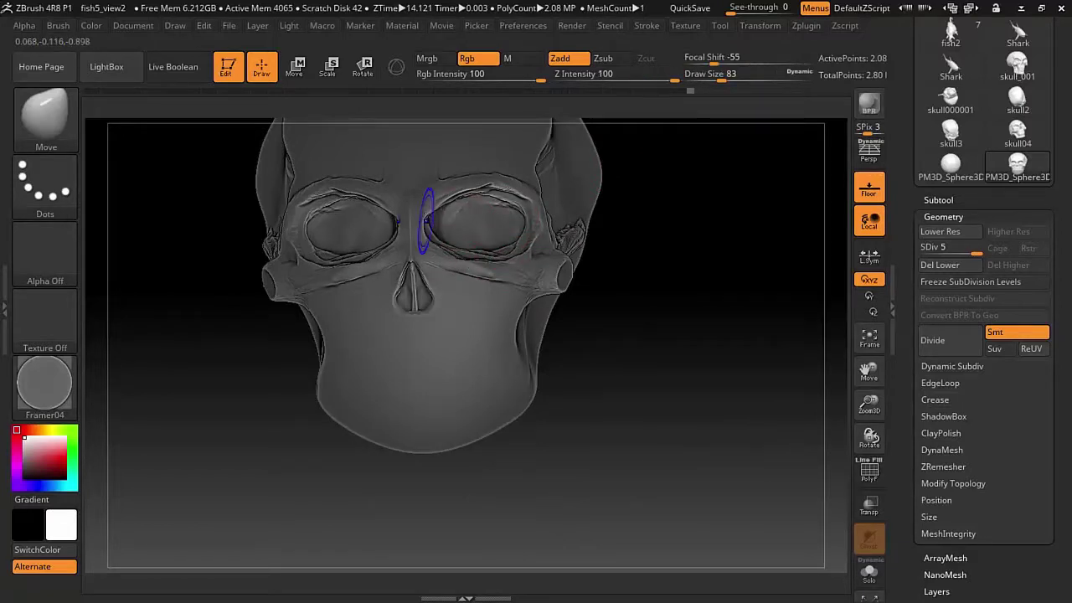
pyautogui.click(1018, 131)
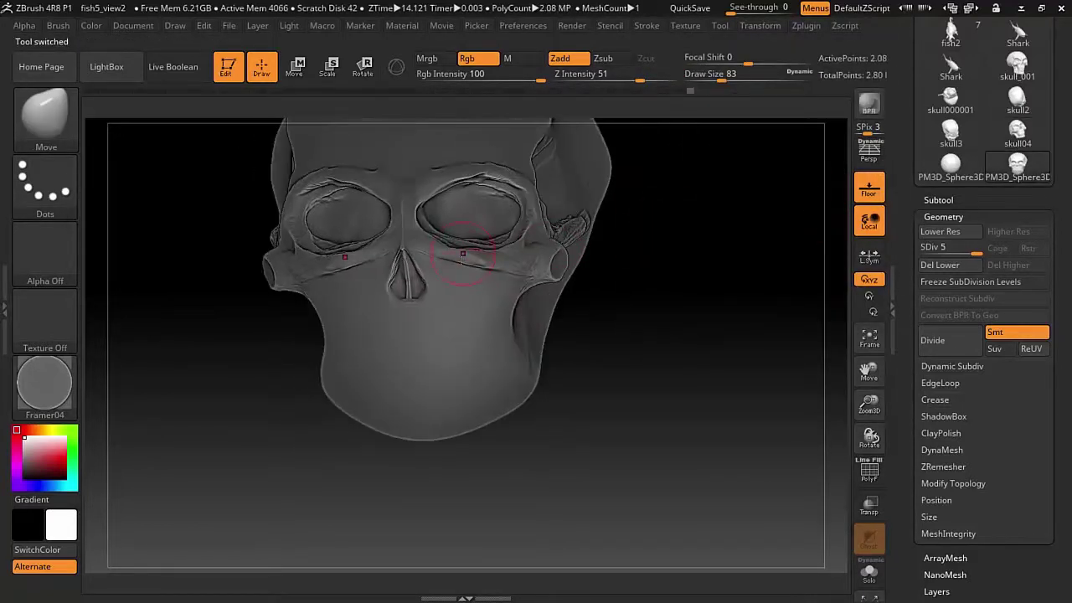
# - Flatten the cheekbone surface below the eye sockets with the hPolish brush
pyautogui.press('b')
pyautogui.press('h')
pyautogui.press('p')
pyautogui.moveTo(735, 306)
pyautogui.mouseDown(button='right')
pyautogui.moveTo(701, 237)
pyautogui.moveTo(444, 276)
pyautogui.moveTo(487, 288)
pyautogui.moveTo(495, 352)
pyautogui.moveTo(495, 293)
pyautogui.mouseUp(button='right')
# - Build up the lower socket rims and cheekbones with ClayTubes at draw size 33 and Z intensity 24
pyautogui.press('b')
pyautogui.press('c')
pyautogui.press('t')
pyautogui.moveTo(725, 76); pyautogui.dragTo(705, 76)
pyautogui.moveTo(638, 76); pyautogui.dragTo(612, 75)
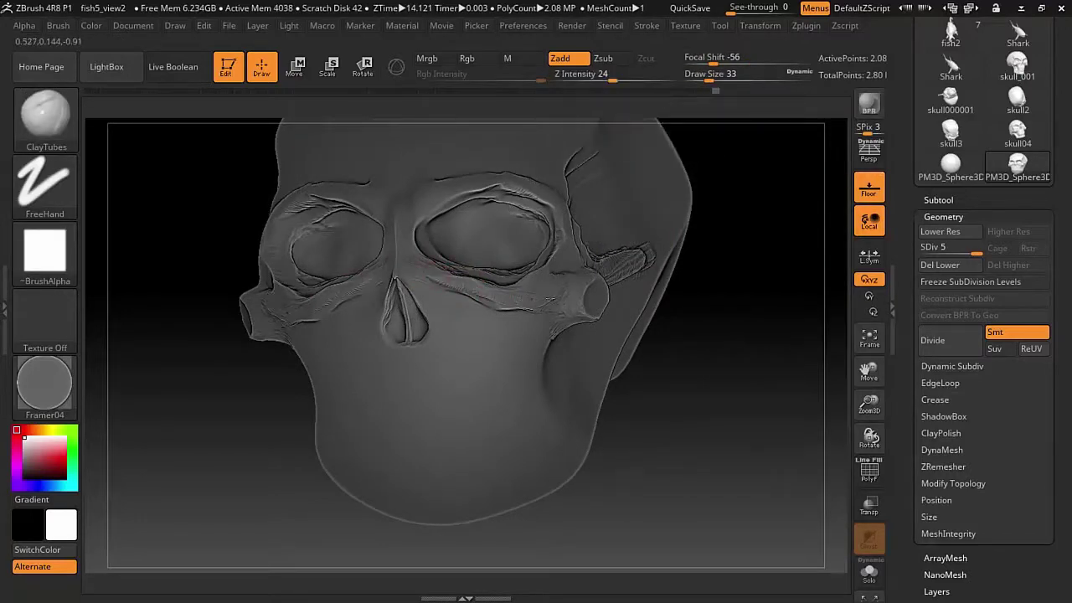
# - Add bone ridges around the eye sockets and on the brow above the nose with ClayBuildup
pyautogui.moveTo(586, 277); pyautogui.dragTo(677, 275, button='right')
pyautogui.press('b')
pyautogui.press('c')
pyautogui.press('b')
# - Pull the face profile forward below the nasal opening with the Move brush at draw size 77
pyautogui.moveTo(737, 192)
pyautogui.mouseDown(button='right')
pyautogui.moveTo(751, 187)
pyautogui.moveTo(526, 134)
pyautogui.moveTo(586, 276)
pyautogui.moveTo(628, 313)
pyautogui.moveTo(369, 261)
pyautogui.moveTo(634, 318)
pyautogui.moveTo(617, 330)
pyautogui.moveTo(620, 269)
pyautogui.moveTo(503, 318)
pyautogui.moveTo(355, 354)
pyautogui.moveTo(538, 262)
pyautogui.moveTo(390, 364)
pyautogui.moveTo(546, 284)
pyautogui.mouseUp(button='right')
pyautogui.write('bm')
pyautogui.hotkey('shift', 'v')
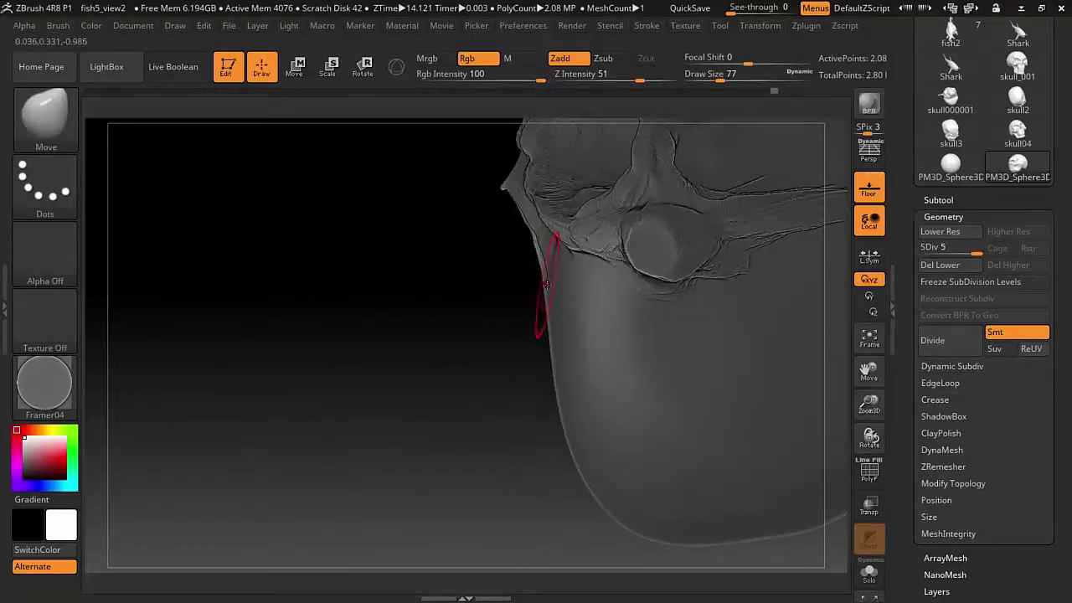
pyautogui.moveTo(566, 142); pyautogui.dragTo(628, 272, button='right')
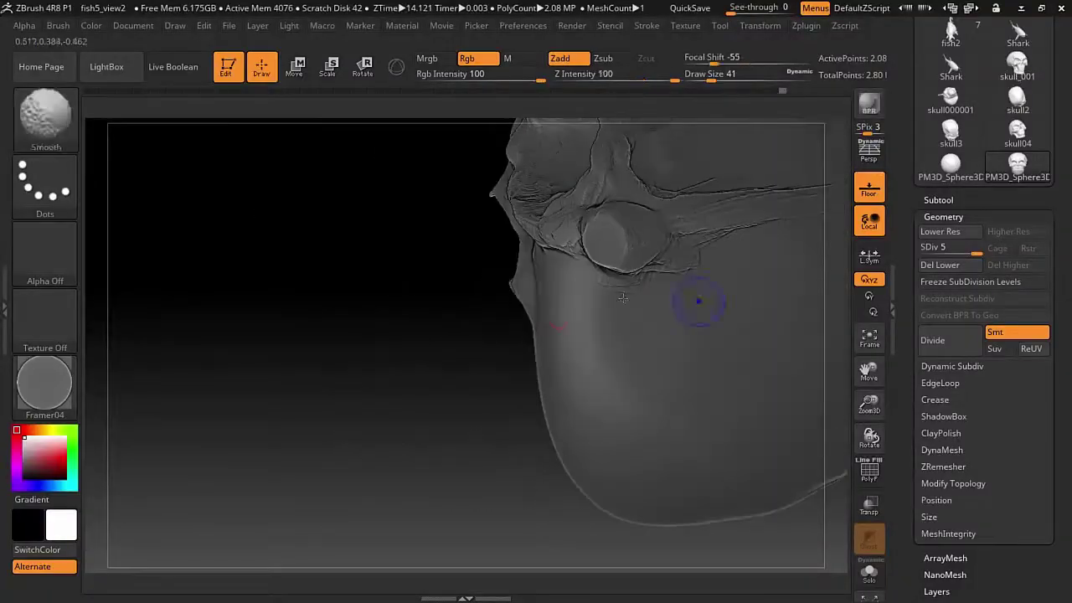
# - Smooth the area below the cheekbone at draw size 41 and reshape the nose bridge with the Move brush at draw size 83
pyautogui.moveTo(693, 298); pyautogui.dragTo(713, 126, button='right')
pyautogui.moveTo(714, 76); pyautogui.dragTo(720, 76)
pyautogui.moveTo(637, 251)
pyautogui.mouseDown(button='right')
pyautogui.moveTo(671, 242)
pyautogui.moveTo(636, 252)
pyautogui.moveTo(636, 168)
pyautogui.mouseUp(button='right')
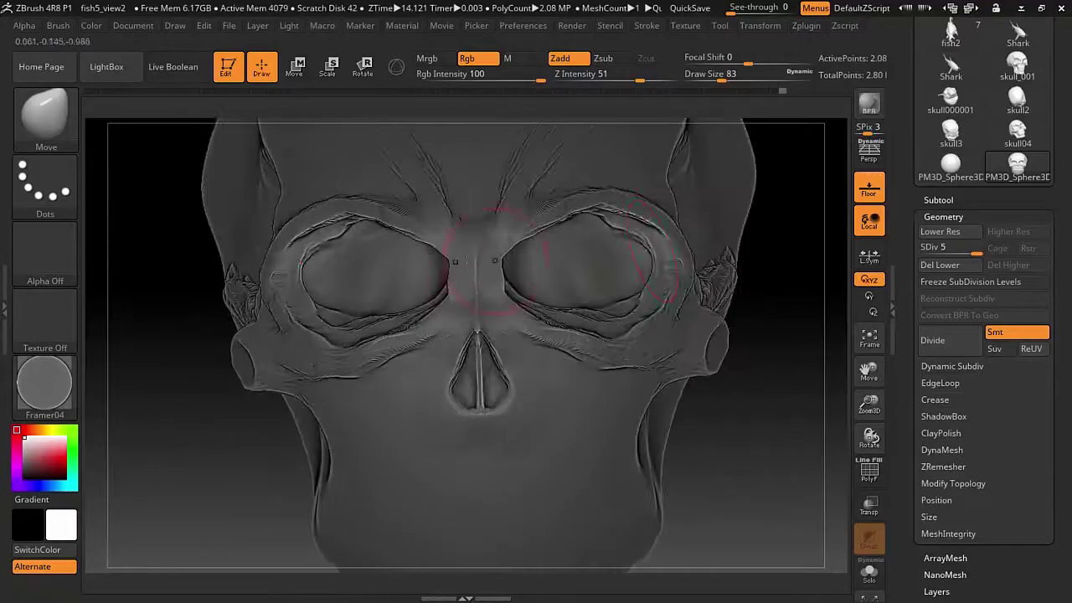
# - Add volume along the nose bridge with the Clay brush at draw size 27
pyautogui.press('b')
pyautogui.press('c')
pyautogui.press('l')
pyautogui.moveTo(691, 84); pyautogui.dragTo(674, 81)
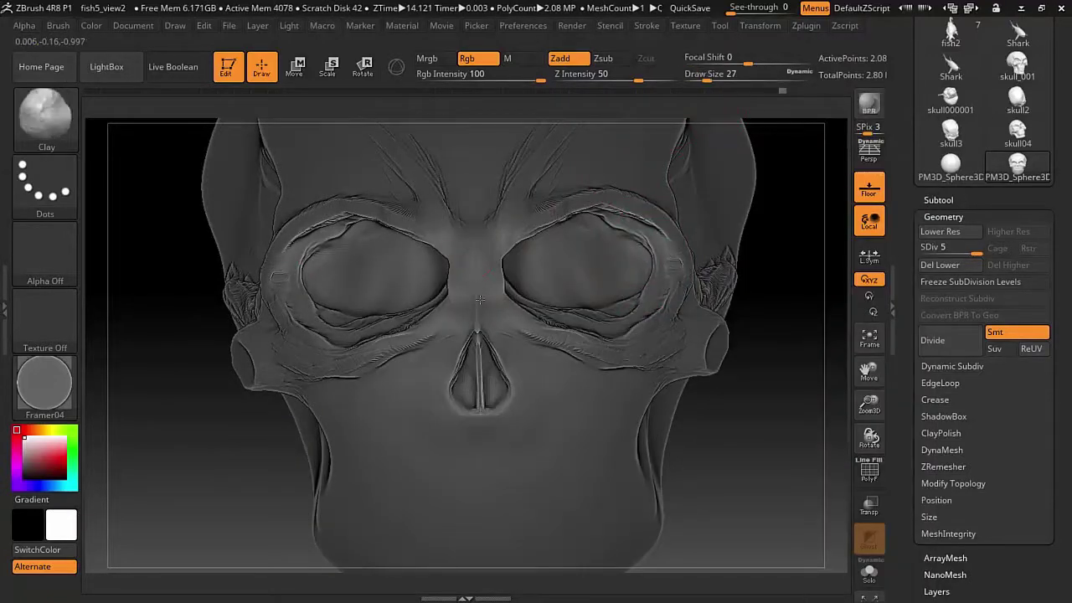
pyautogui.keyDown('alt'); pyautogui.moveTo(579, 264); pyautogui.dragTo(454, 272, button='right'); pyautogui.keyUp('alt')
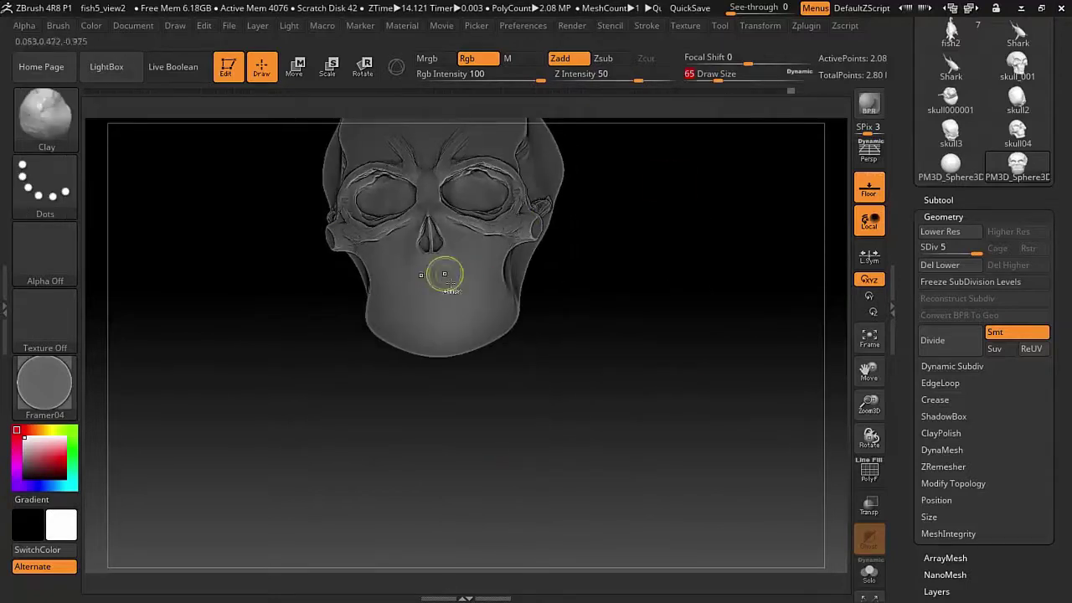
pyautogui.moveTo(443, 271)
pyautogui.keyDown('ctrl'); pyautogui.mouseDown()
pyautogui.moveTo(466, 295)
pyautogui.moveTo(453, 324)
pyautogui.mouseUp(); pyautogui.keyUp('ctrl')
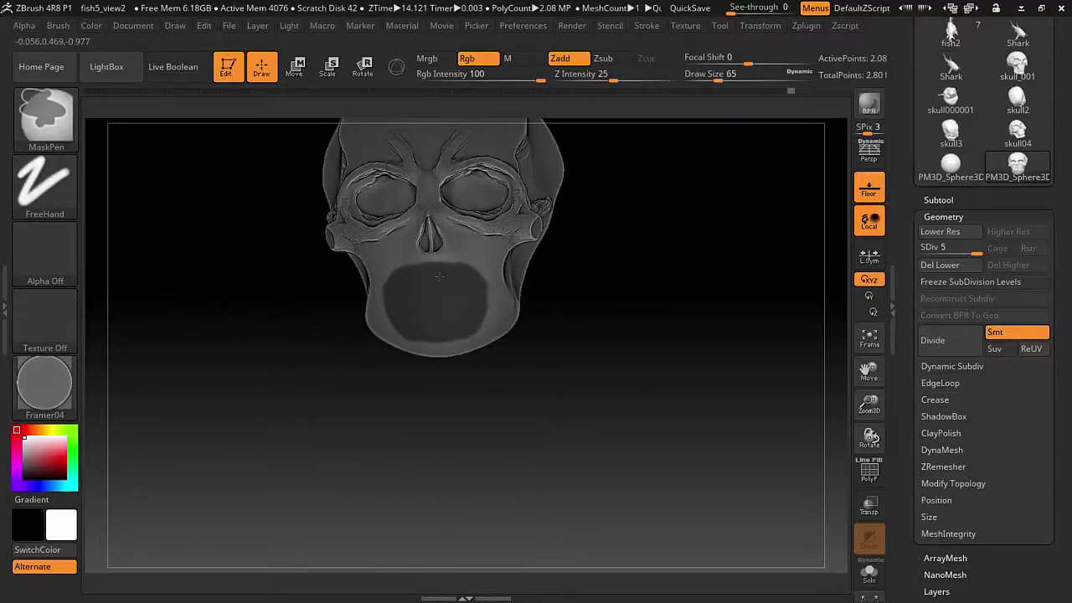
pyautogui.moveTo(620, 363)
pyautogui.mouseDown(button='right')
pyautogui.moveTo(667, 373)
pyautogui.moveTo(497, 287)
pyautogui.mouseUp(button='right')
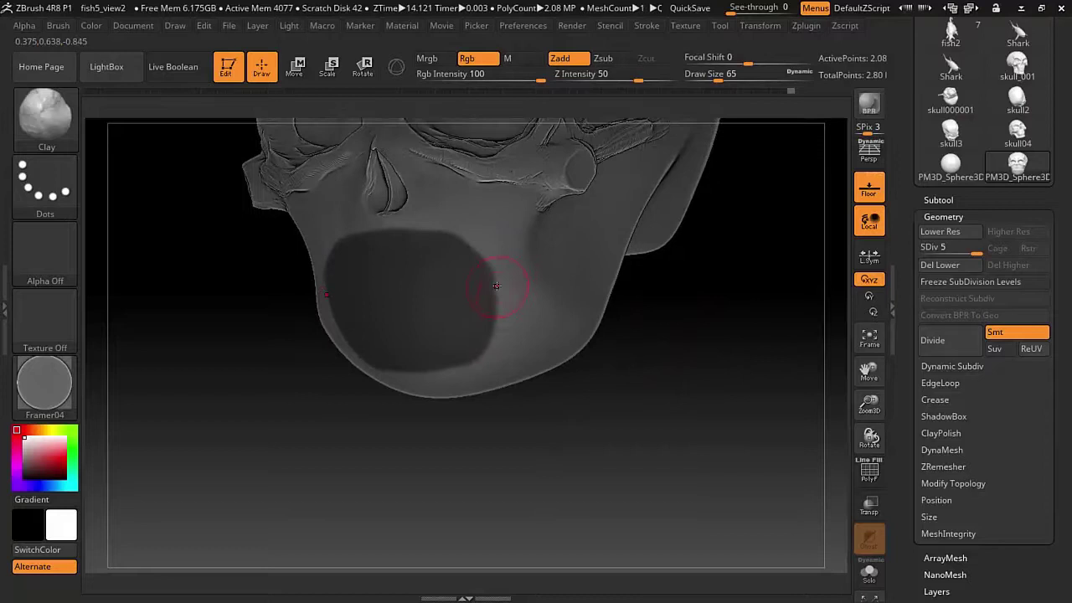
pyautogui.press('ctrl')
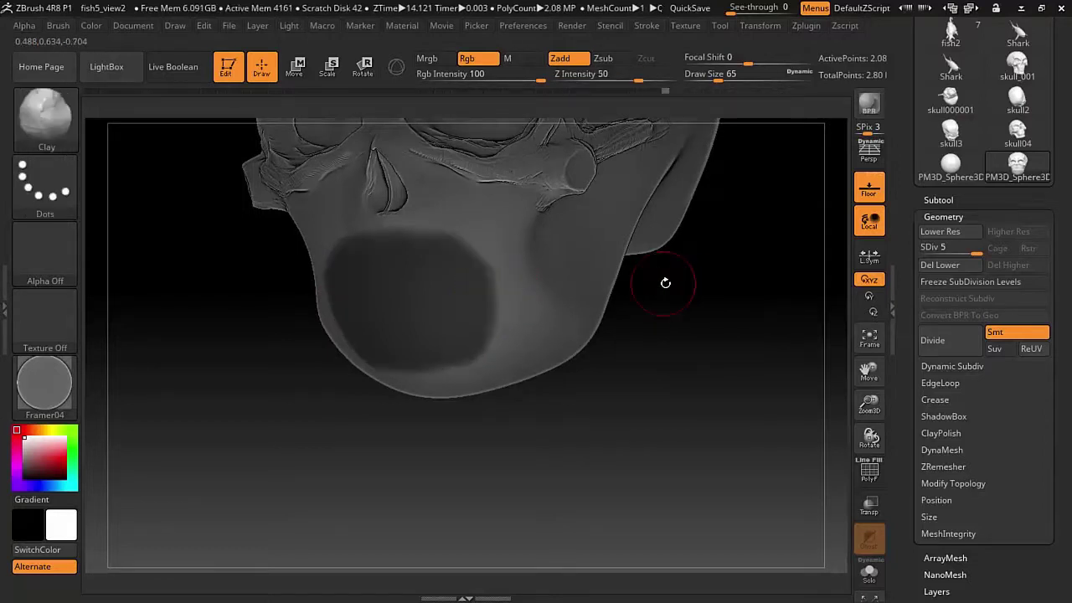
pyautogui.keyDown('ctrl'); pyautogui.click(698, 303); pyautogui.keyUp('ctrl')
# - Lower the skull to subdivision level 4, mask the mouth area at draw size 65 with a soft edge, and invert the mask
pyautogui.hotkey('shift', 'd')
pyautogui.keyDown('shift'); pyautogui.moveTo(700, 299); pyautogui.dragTo(579, 330); pyautogui.keyUp('shift')
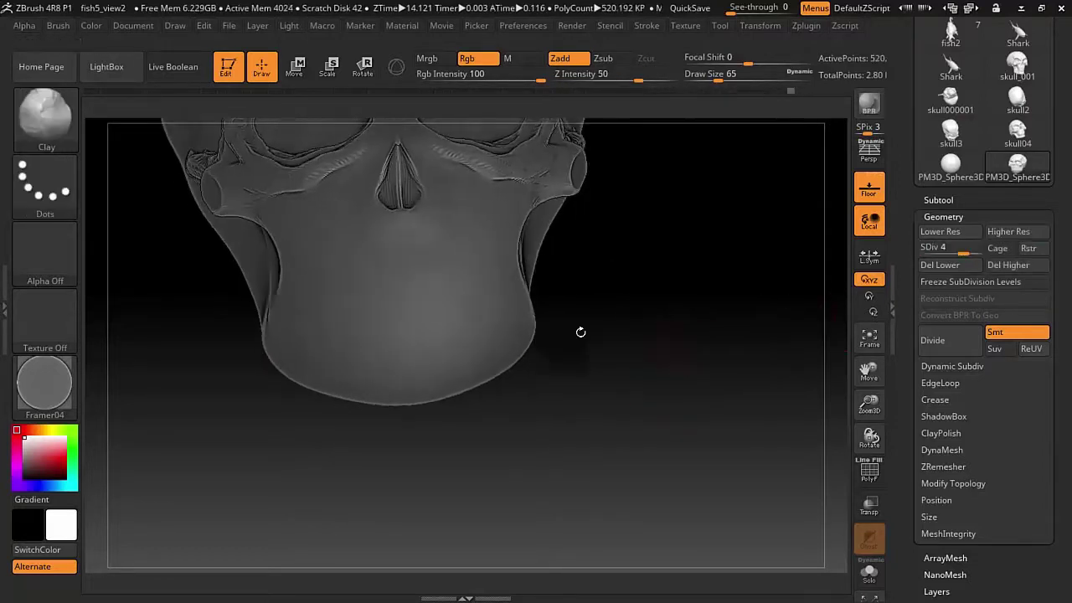
pyautogui.press('ctrl')
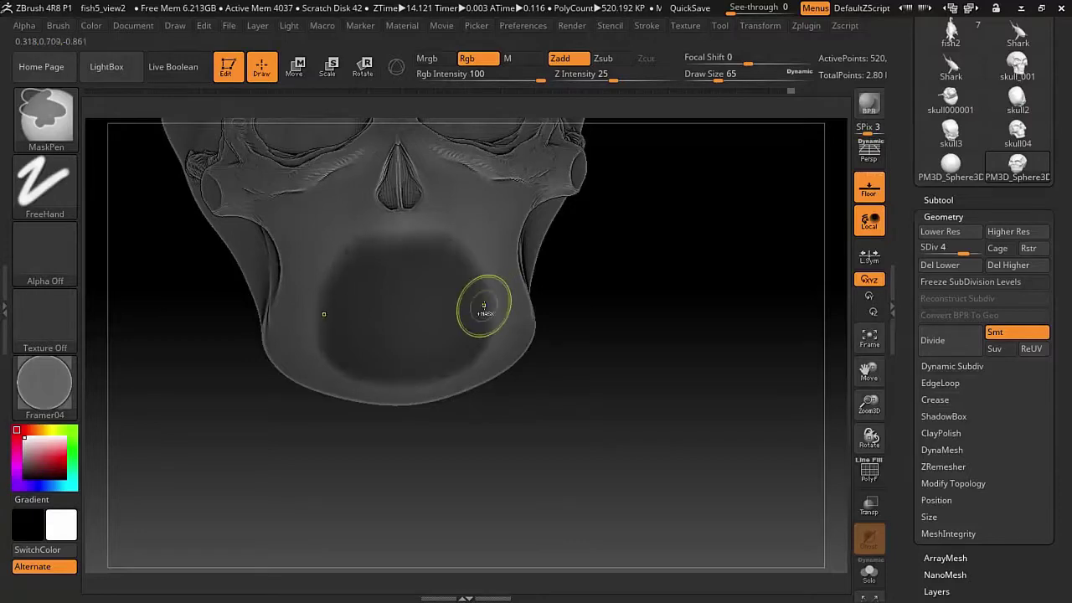
pyautogui.keyDown('ctrl'); pyautogui.click(680, 286); pyautogui.keyUp('ctrl')
pyautogui.hotkey('ctrl', 's')
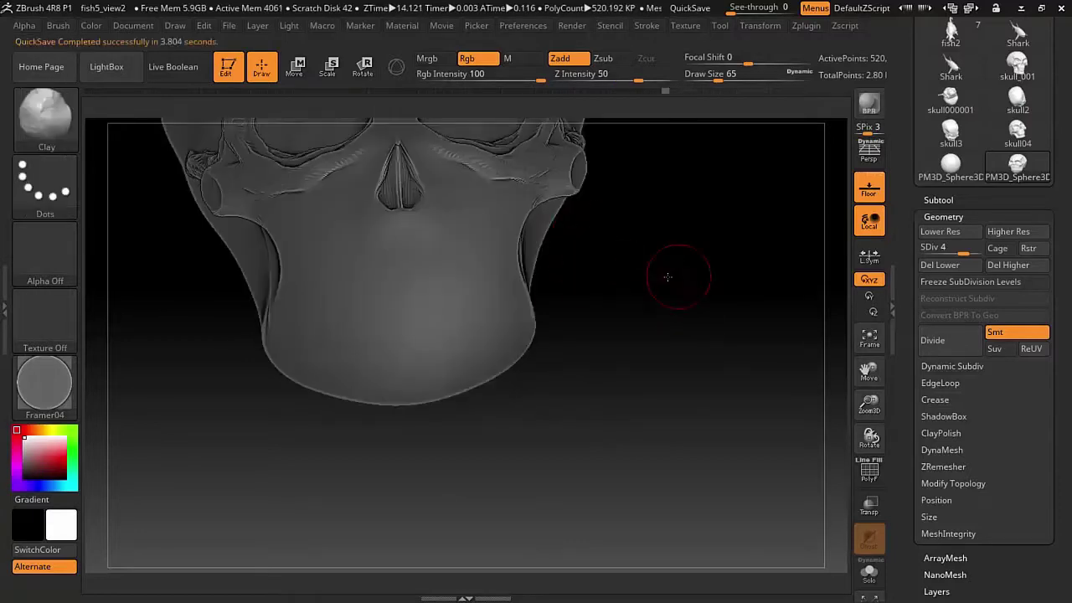
# - Pull the unmasked mouth area forward with the Move brush at draw size 202 and clear the mask
pyautogui.moveTo(672, 273)
pyautogui.mouseDown()
pyautogui.moveTo(725, 139)
pyautogui.moveTo(720, 84)
pyautogui.moveTo(743, 77)
pyautogui.mouseUp()
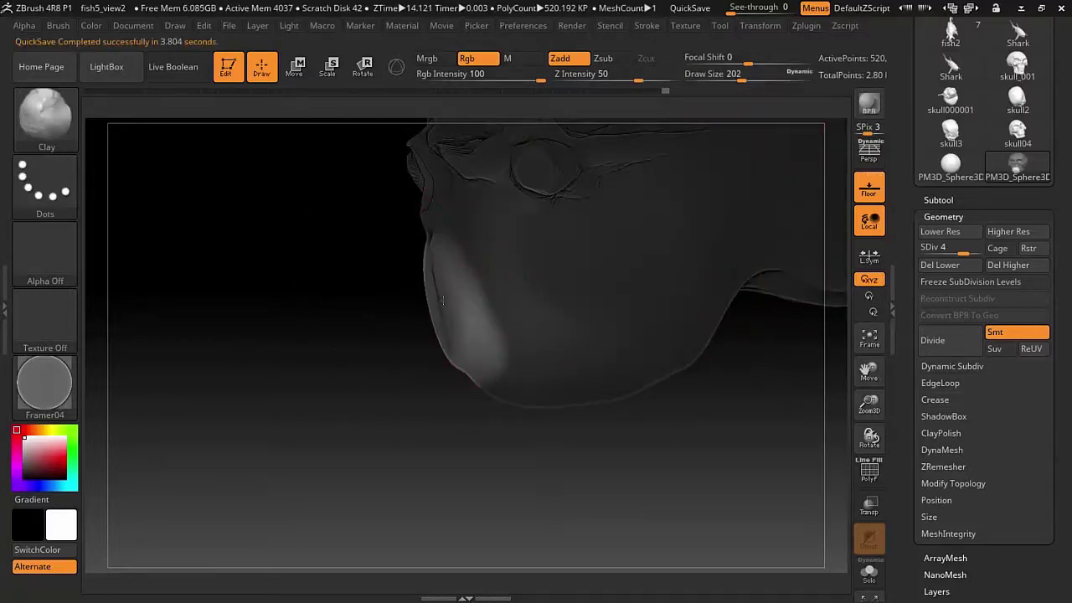
pyautogui.press('b')
pyautogui.press('m')
pyautogui.press('v')
pyautogui.moveTo(427, 329); pyautogui.dragTo(488, 313)
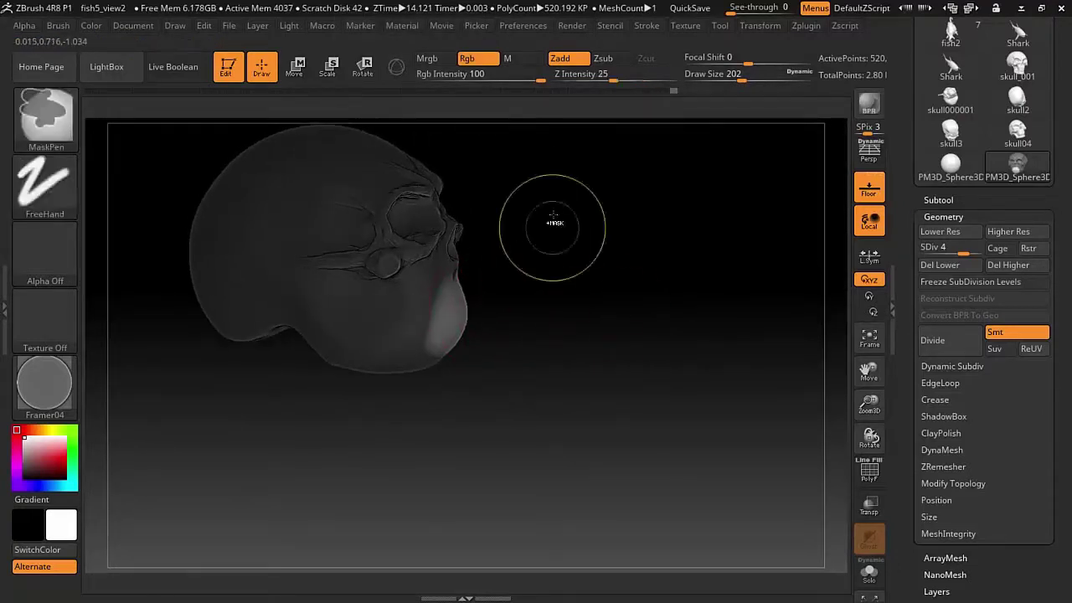
pyautogui.moveTo(545, 215); pyautogui.dragTo(629, 347)
# - Examine the teeth and jaw of the finished skull3 tool, and return to the skull being sculpted
pyautogui.moveTo(742, 77); pyautogui.dragTo(718, 78)
pyautogui.moveTo(617, 214); pyautogui.dragTo(653, 154)
pyautogui.hotkey('ctrl', 'Right')
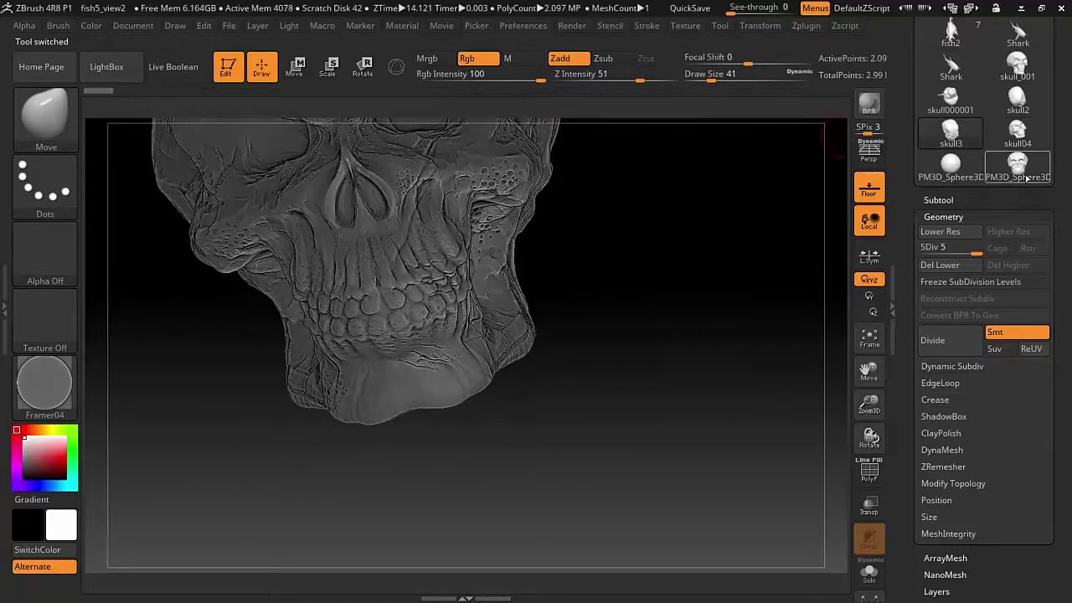
pyautogui.hotkey('ctrl', 'Right')
pyautogui.moveTo(678, 267)
pyautogui.keyDown('alt'); pyautogui.mouseDown()
pyautogui.moveTo(545, 230)
pyautogui.moveTo(627, 303)
pyautogui.moveTo(705, 106)
pyautogui.mouseUp(); pyautogui.keyUp('alt')
pyautogui.click(950, 132)
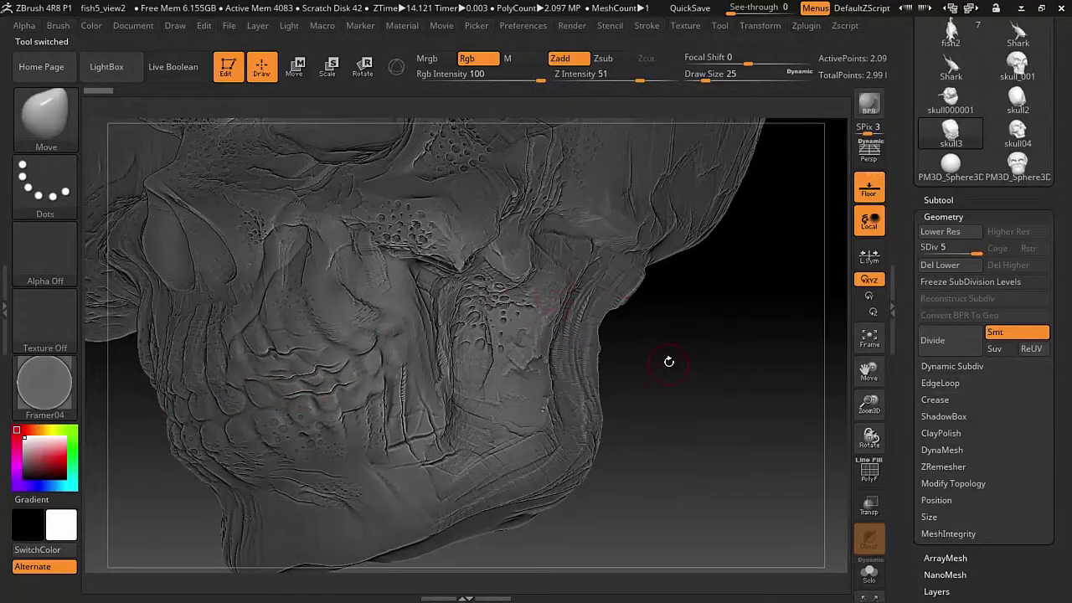
pyautogui.click(1020, 167)
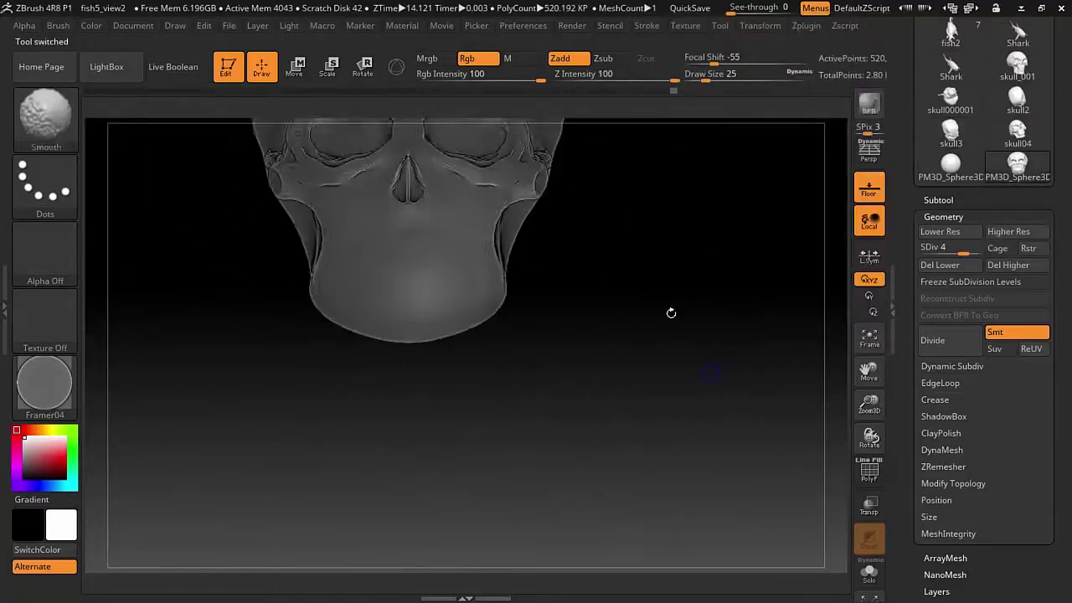
# - Raise the skull to subdivision level 5 and mask a row of upper tooth shapes across the mouth at draw size 13
pyautogui.keyDown('alt'); pyautogui.moveTo(672, 311); pyautogui.dragTo(757, 126); pyautogui.keyUp('alt')
pyautogui.hotkey('ctrl', 'd')
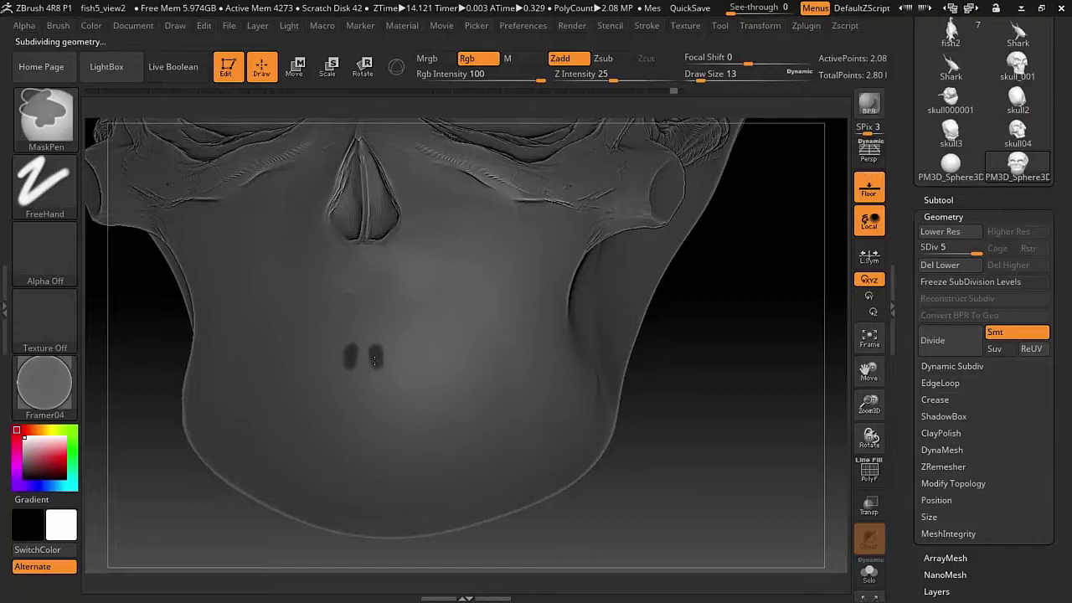
pyautogui.keyDown('ctrl'); pyautogui.click(405, 348); pyautogui.keyUp('ctrl')
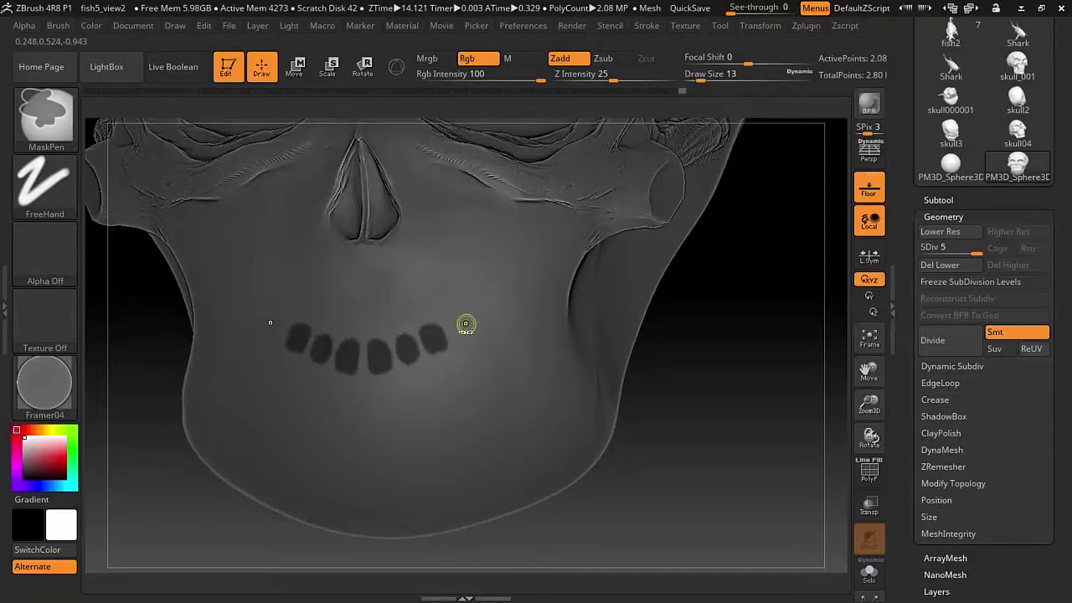
pyautogui.moveTo(482, 310); pyautogui.dragTo(511, 305)
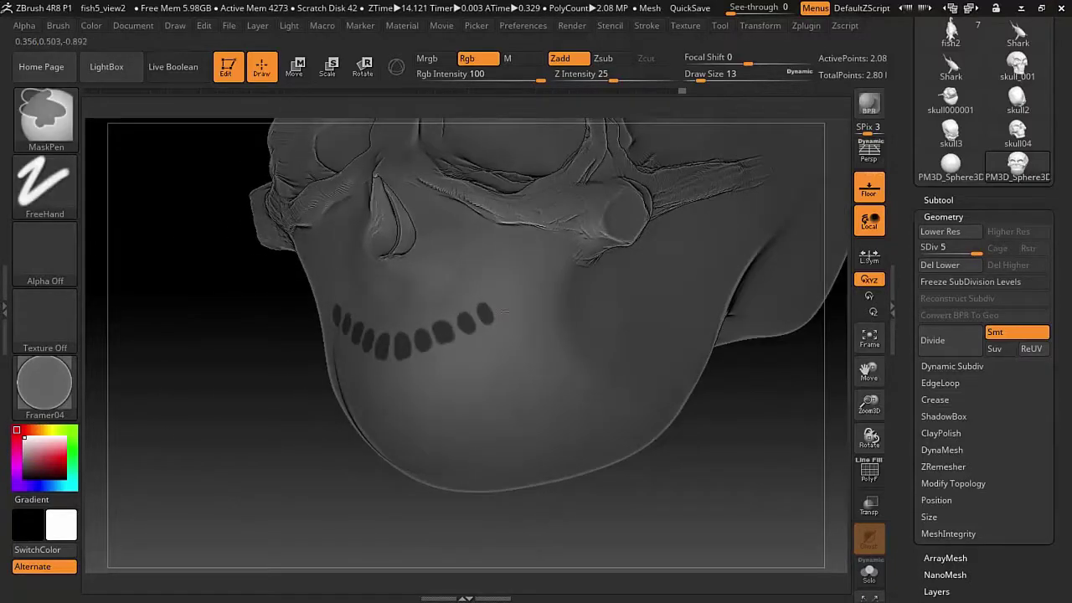
pyautogui.keyDown('ctrl'); pyautogui.click(505, 306); pyautogui.keyUp('ctrl')
pyautogui.press('f')
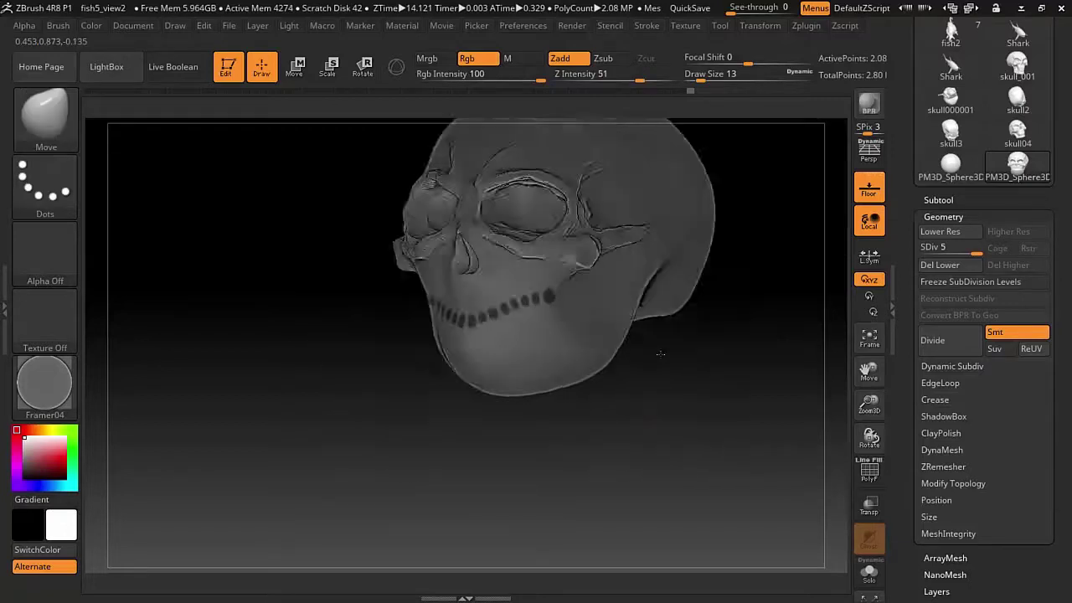
pyautogui.moveTo(670, 401)
pyautogui.mouseDown()
pyautogui.moveTo(709, 420)
pyautogui.moveTo(712, 367)
pyautogui.moveTo(388, 308)
pyautogui.mouseUp()
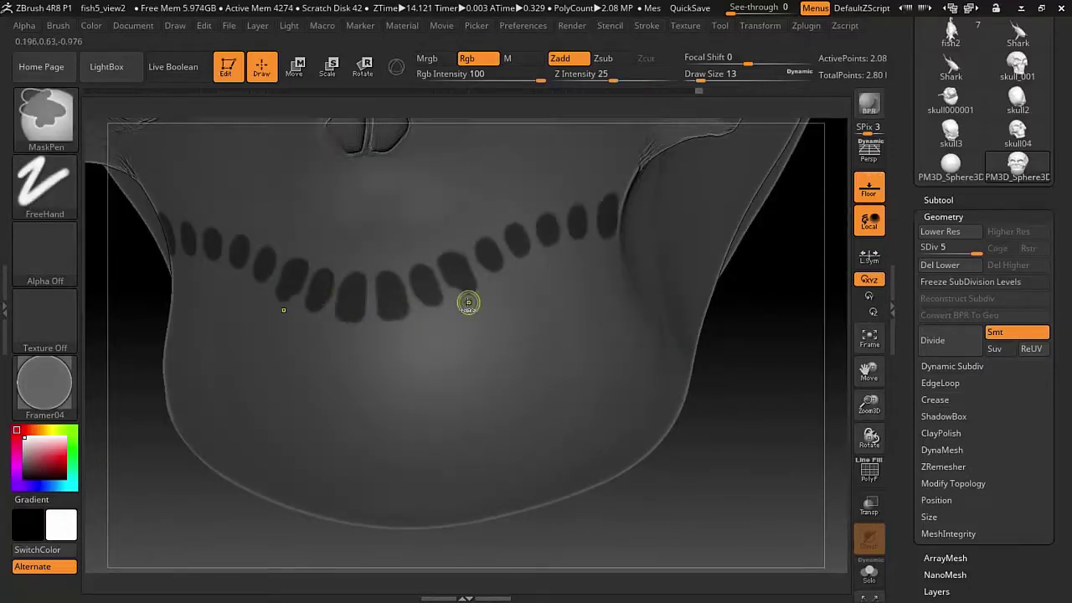
# - Refine the lower ends of the upper tooth masks at draw size 13 and invert the mask
pyautogui.moveTo(508, 275); pyautogui.dragTo(457, 264)
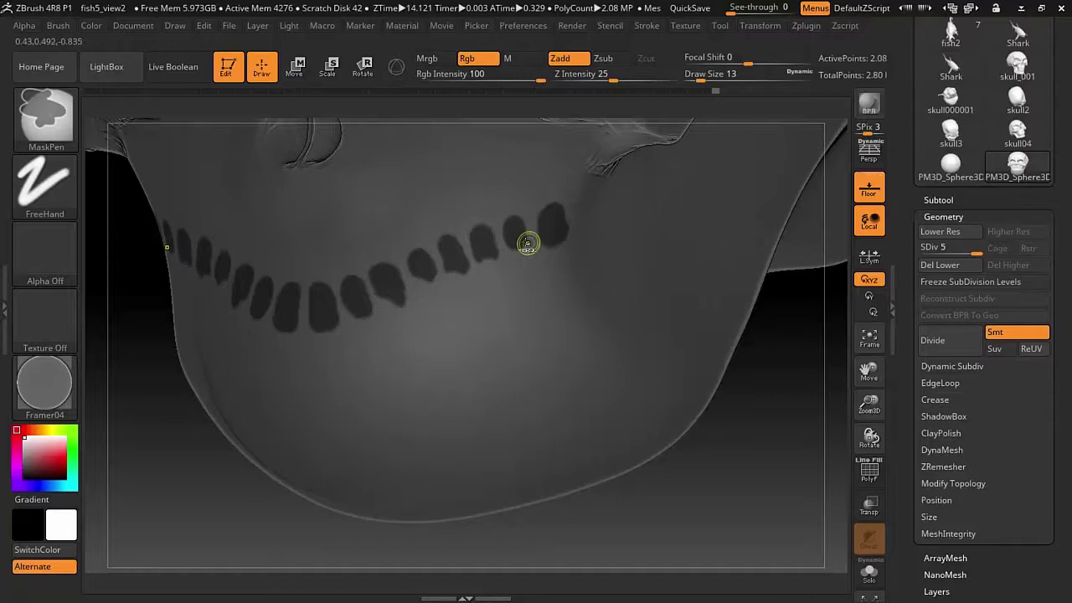
pyautogui.moveTo(555, 256)
pyautogui.mouseDown()
pyautogui.moveTo(448, 354)
pyautogui.moveTo(335, 316)
pyautogui.moveTo(360, 348)
pyautogui.mouseUp()
pyautogui.hotkey('ctrl', 'i')
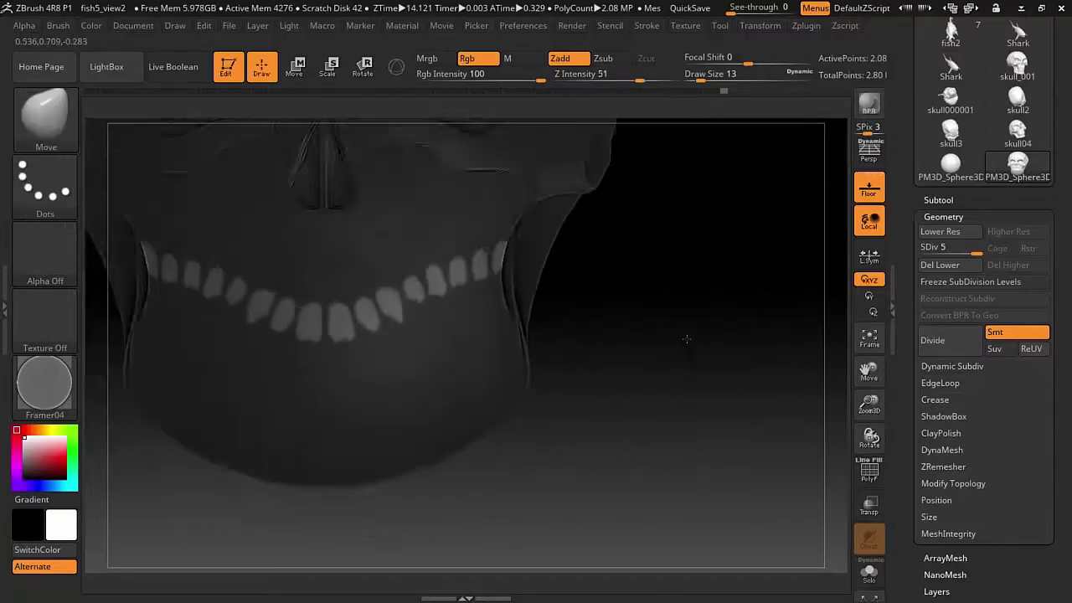
# - Build up the upper teeth with the ClayBuildup brush at draw size 25, and invert the mask to protect them
pyautogui.press('b')
pyautogui.press('c')
pyautogui.press('b')
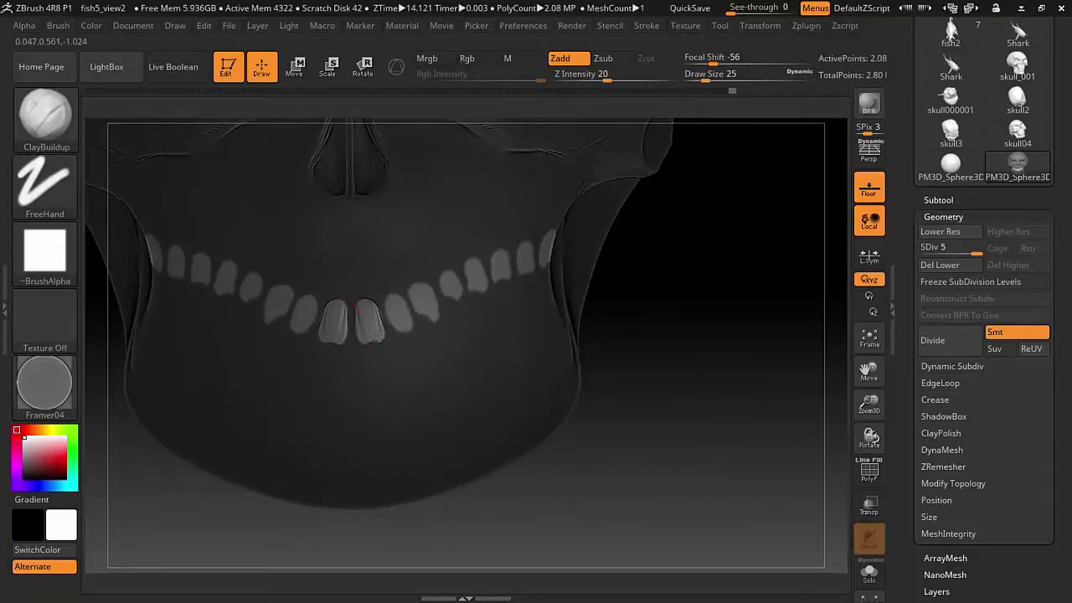
pyautogui.moveTo(408, 342); pyautogui.dragTo(415, 346)
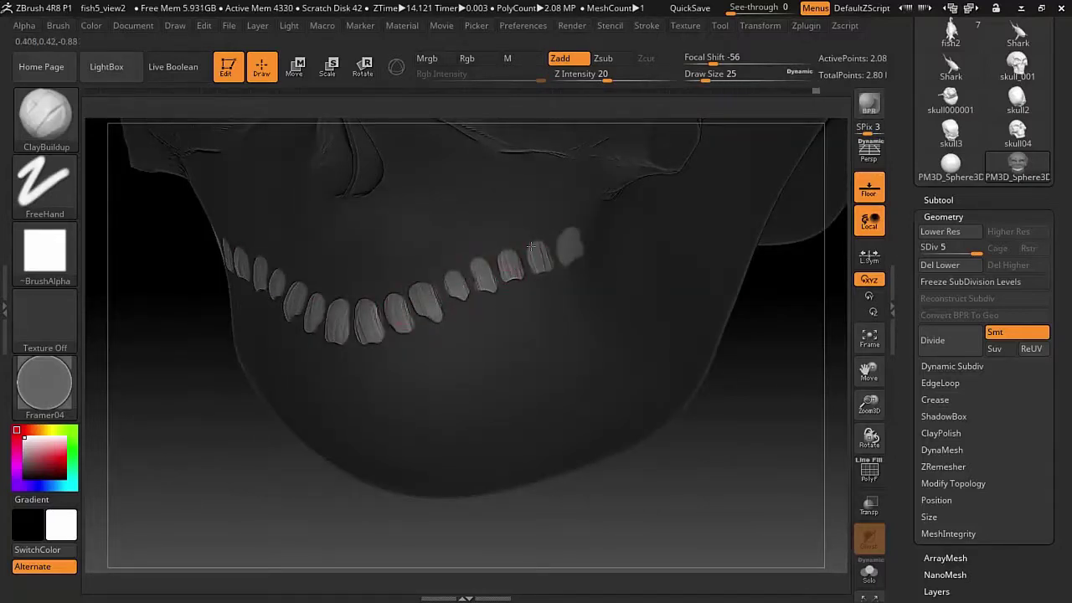
pyautogui.moveTo(573, 270); pyautogui.dragTo(407, 297)
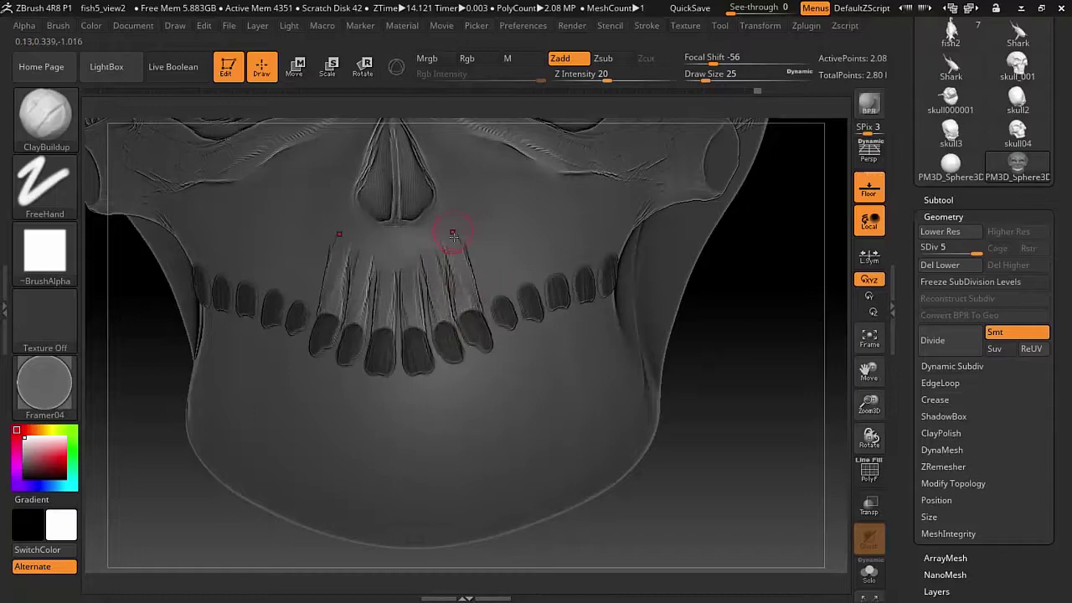
# - Sculpt root ridges from the upper teeth toward the nose and cheekbones with ClayBuildup at draw size 25, and clear the mask
pyautogui.moveTo(500, 286); pyautogui.dragTo(452, 312, button='right')
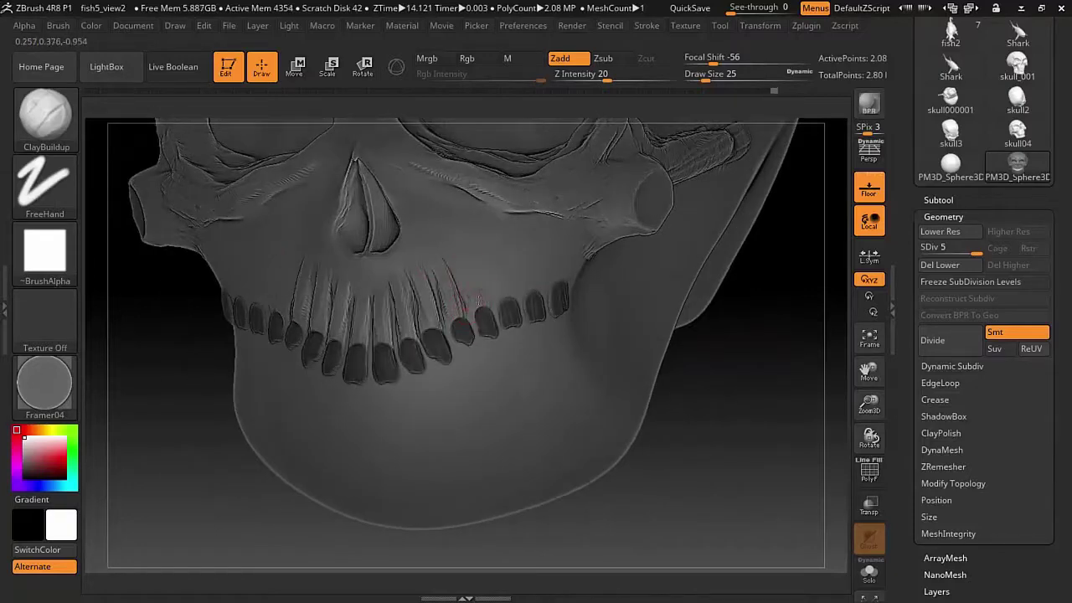
pyautogui.moveTo(504, 284); pyautogui.dragTo(402, 258, button='right')
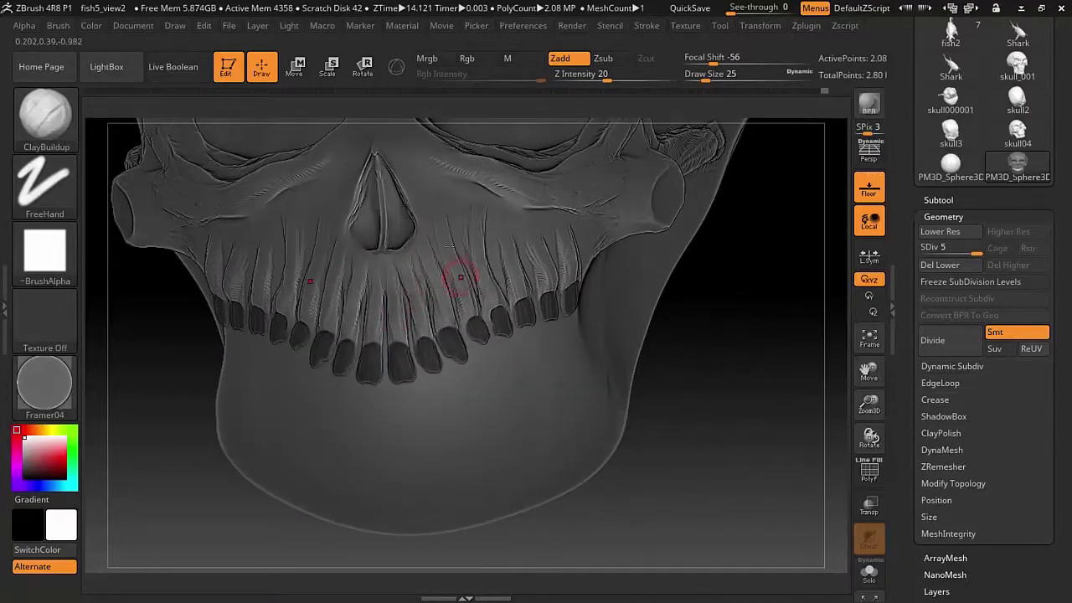
pyautogui.moveTo(460, 277); pyautogui.dragTo(528, 248, button='right')
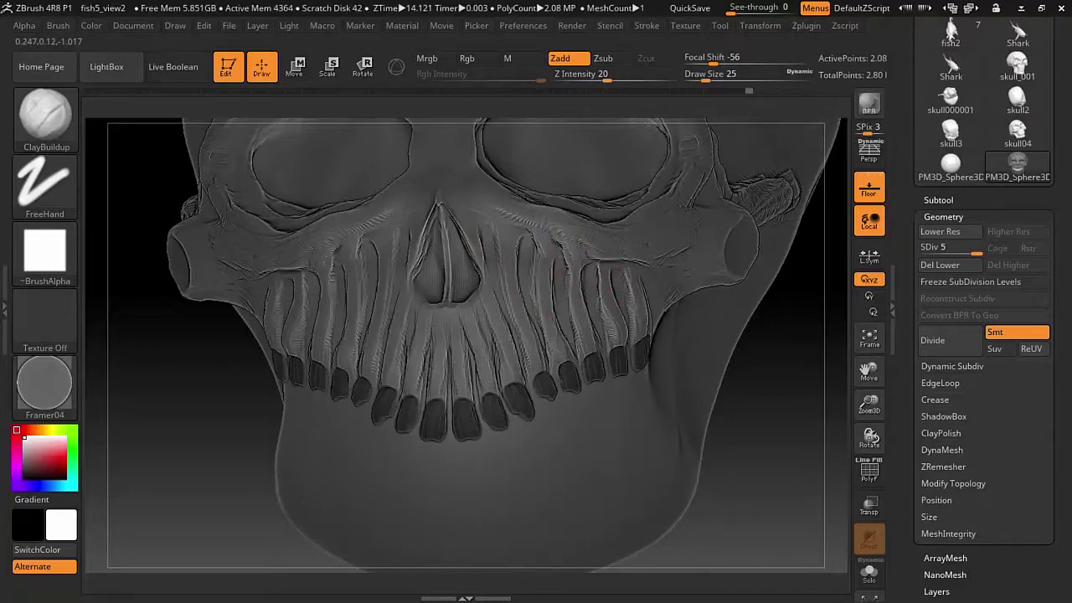
pyautogui.moveTo(529, 230); pyautogui.dragTo(592, 263, button='right')
pyautogui.keyDown('shift'); pyautogui.moveTo(705, 428); pyautogui.dragTo(514, 228, button='right'); pyautogui.keyUp('shift')
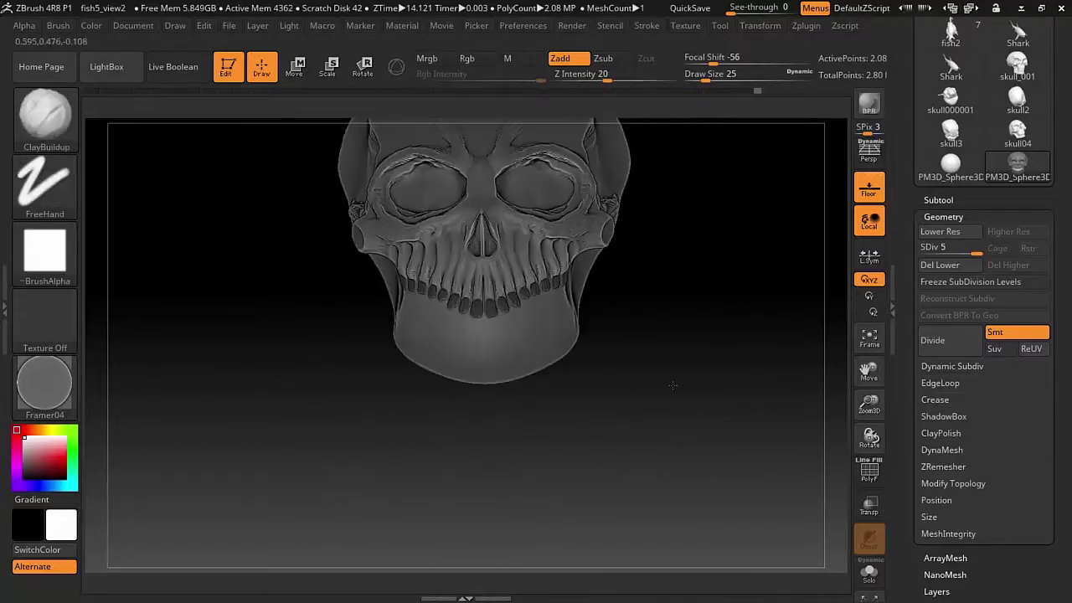
pyautogui.moveTo(656, 478)
pyautogui.mouseDown(button='right')
pyautogui.moveTo(701, 343)
pyautogui.moveTo(709, 372)
pyautogui.moveTo(540, 235)
pyautogui.mouseUp(button='right')
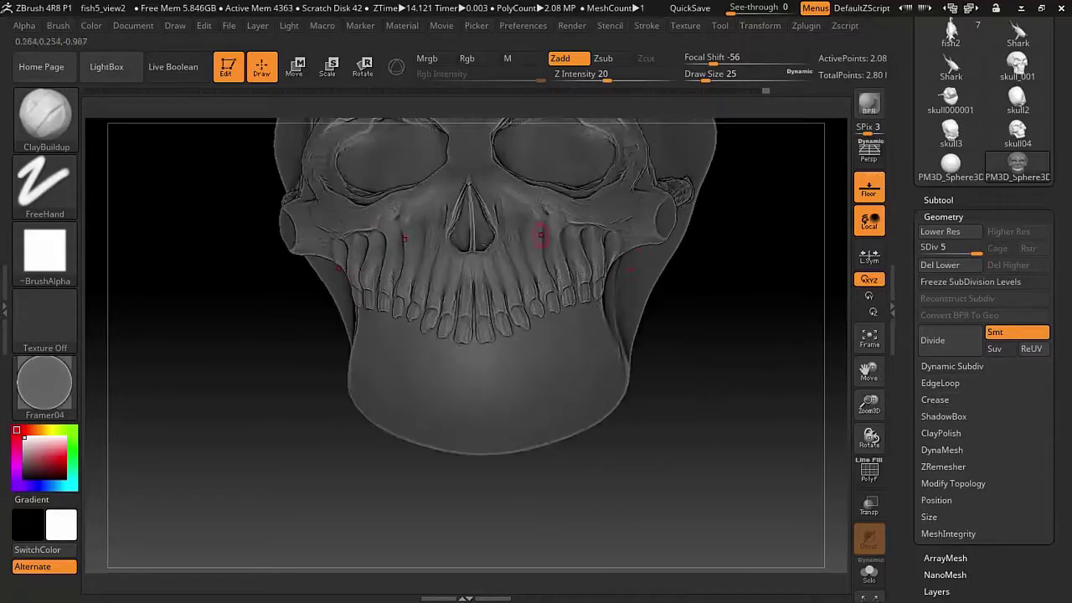
# - Smooth the ridges above the upper teeth and adjust the upper jaw with the Move brush at draw size 51
pyautogui.moveTo(626, 229)
pyautogui.keyDown('shift'); pyautogui.mouseDown()
pyautogui.moveTo(593, 310)
pyautogui.moveTo(591, 267)
pyautogui.moveTo(606, 285)
pyautogui.moveTo(616, 238)
pyautogui.moveTo(644, 235)
pyautogui.moveTo(577, 293)
pyautogui.moveTo(553, 285)
pyautogui.mouseUp(); pyautogui.keyUp('shift')
pyautogui.press(']')
pyautogui.moveTo(737, 360)
pyautogui.mouseDown()
pyautogui.moveTo(772, 369)
pyautogui.moveTo(720, 368)
pyautogui.moveTo(775, 362)
pyautogui.moveTo(720, 276)
pyautogui.mouseUp()
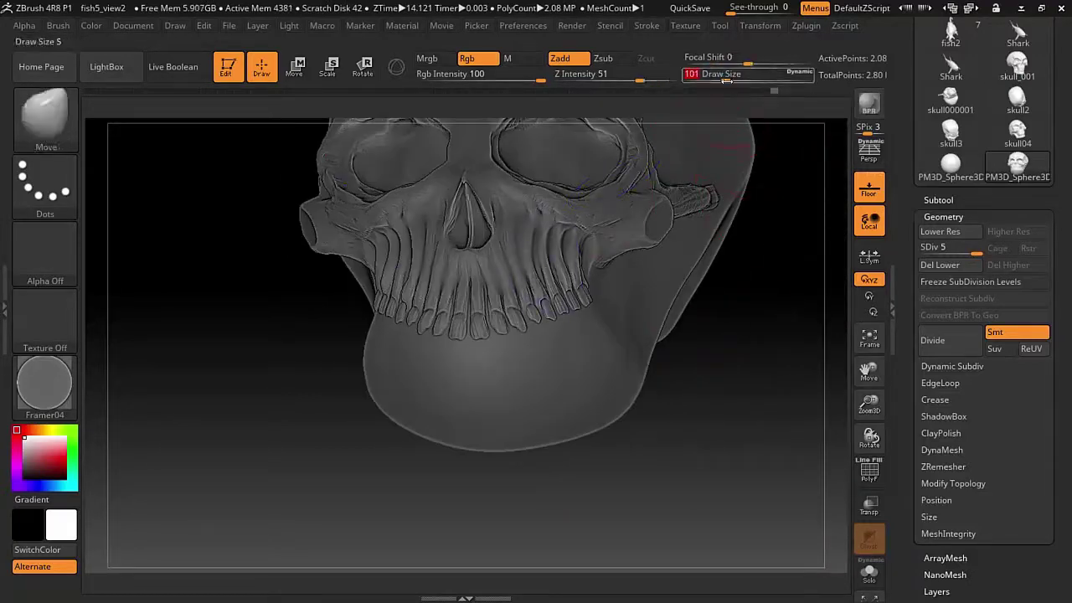
pyautogui.moveTo(725, 80); pyautogui.dragTo(714, 80)
pyautogui.keyDown('shift'); pyautogui.moveTo(723, 411); pyautogui.dragTo(694, 369); pyautogui.keyUp('shift')
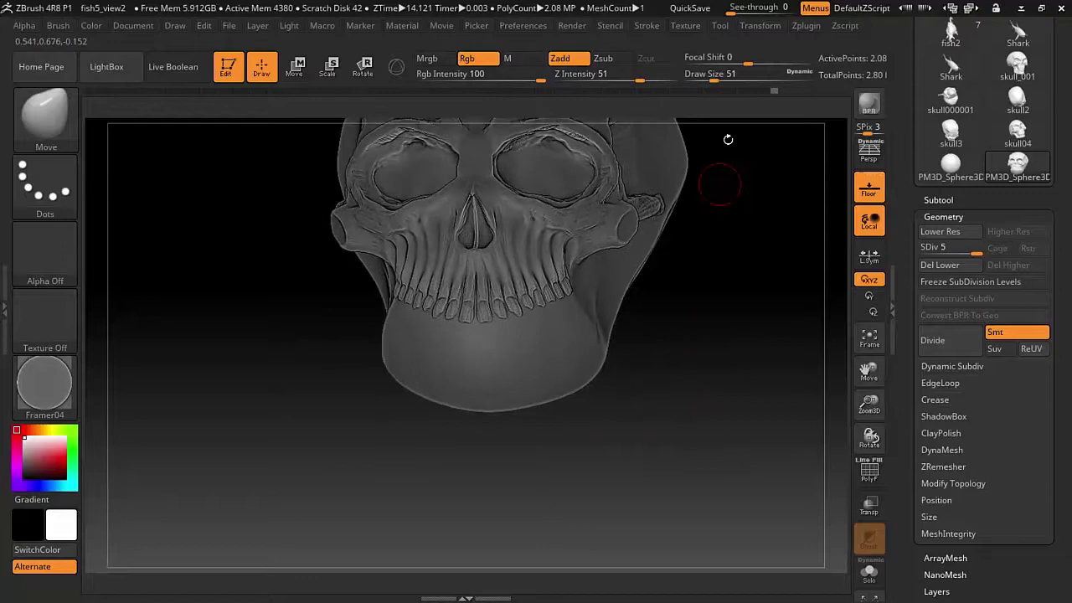
pyautogui.moveTo(719, 185); pyautogui.dragTo(722, 142)
# - Mask a row of lower tooth shapes at draw size 20, refine their edges at draw size 11, and invert the mask
pyautogui.keyDown('ctrl'); pyautogui.click(477, 331); pyautogui.keyUp('ctrl')
pyautogui.keyDown('ctrl'); pyautogui.click(500, 330); pyautogui.keyUp('ctrl')
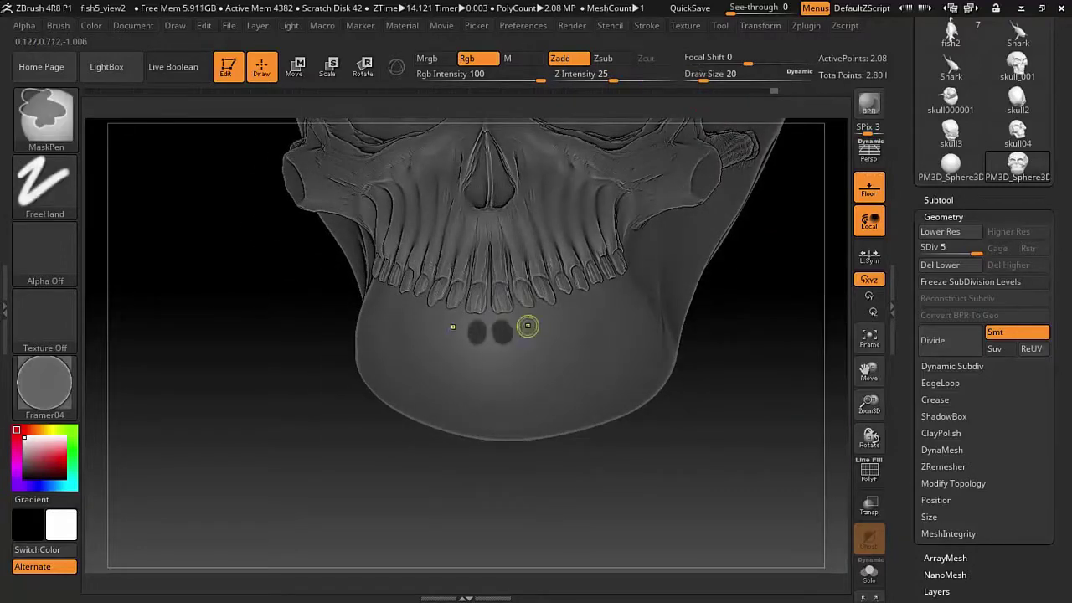
pyautogui.moveTo(572, 313); pyautogui.dragTo(594, 311, button='right')
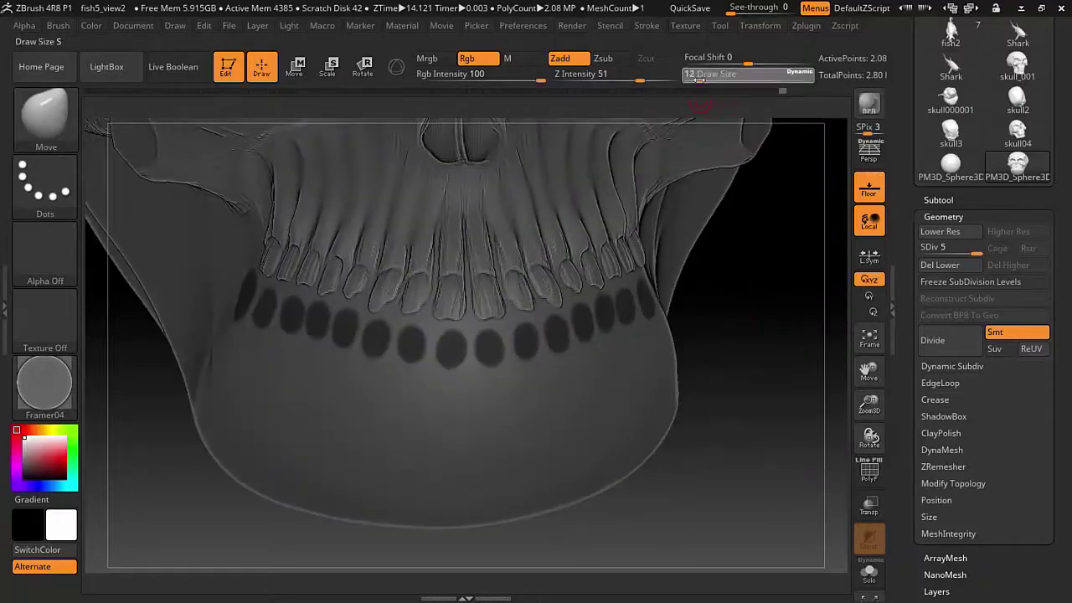
pyautogui.press('ctrl')
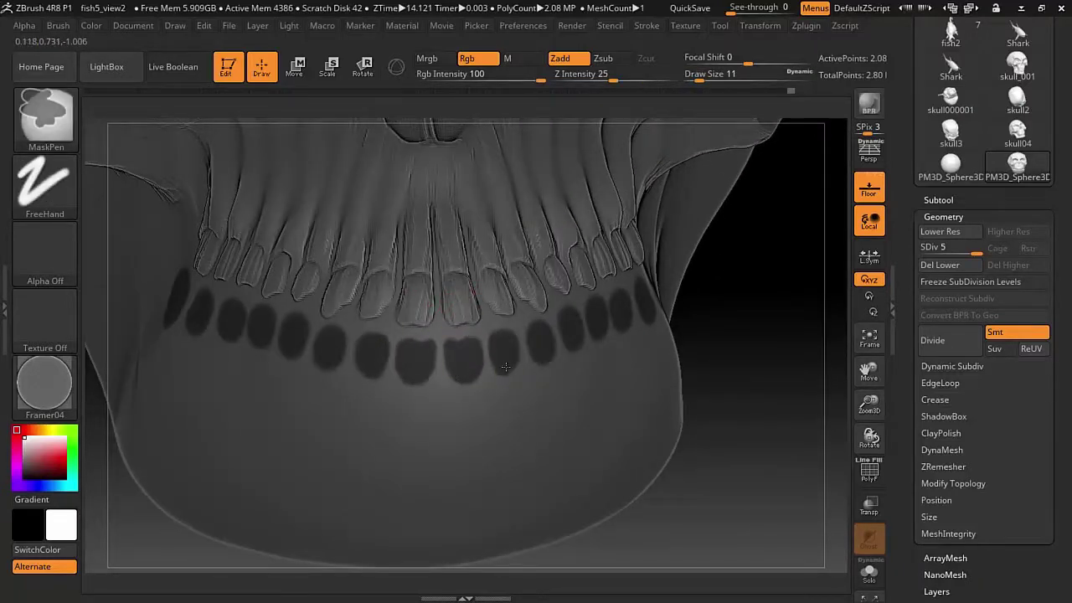
pyautogui.moveTo(739, 304); pyautogui.dragTo(500, 335, button='right')
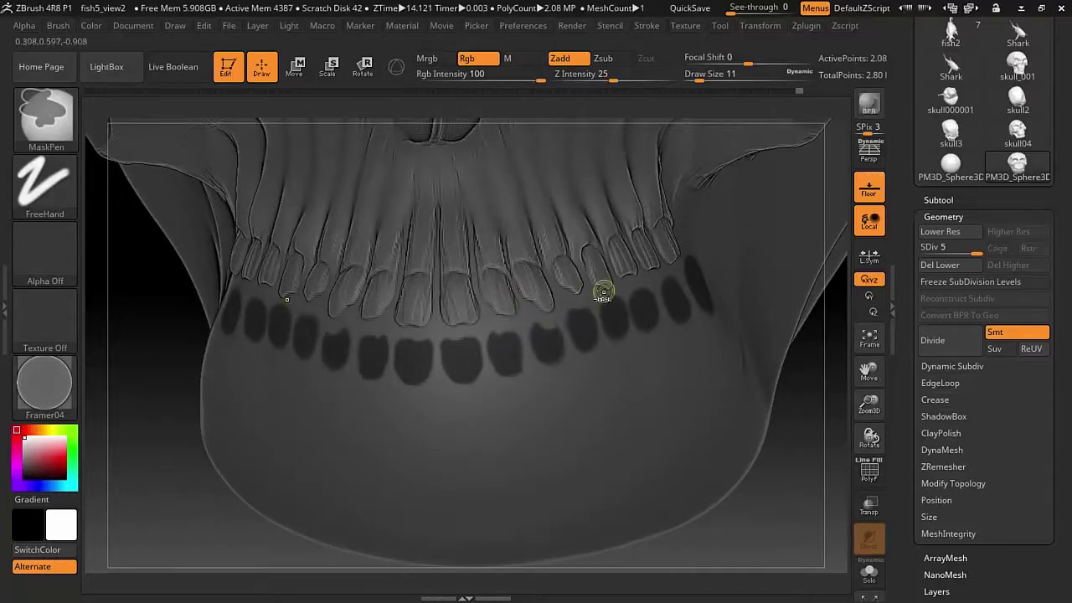
pyautogui.moveTo(603, 291); pyautogui.dragTo(601, 269, button='right')
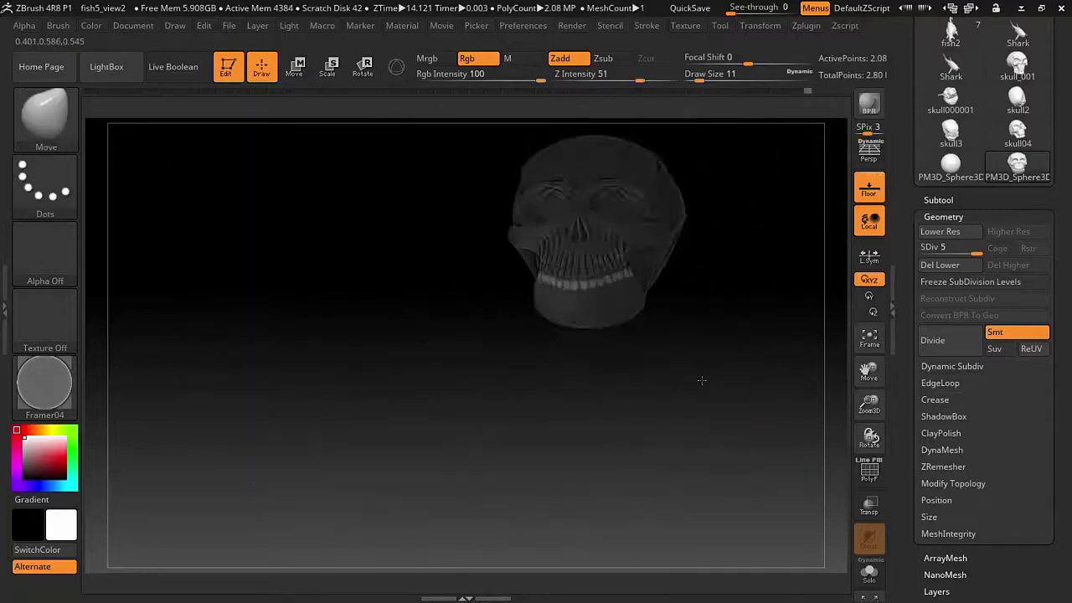
# - Build up the lower teeth with the ClayBuildup brush at draw size 25, and invert the mask to protect them
pyautogui.press('b')
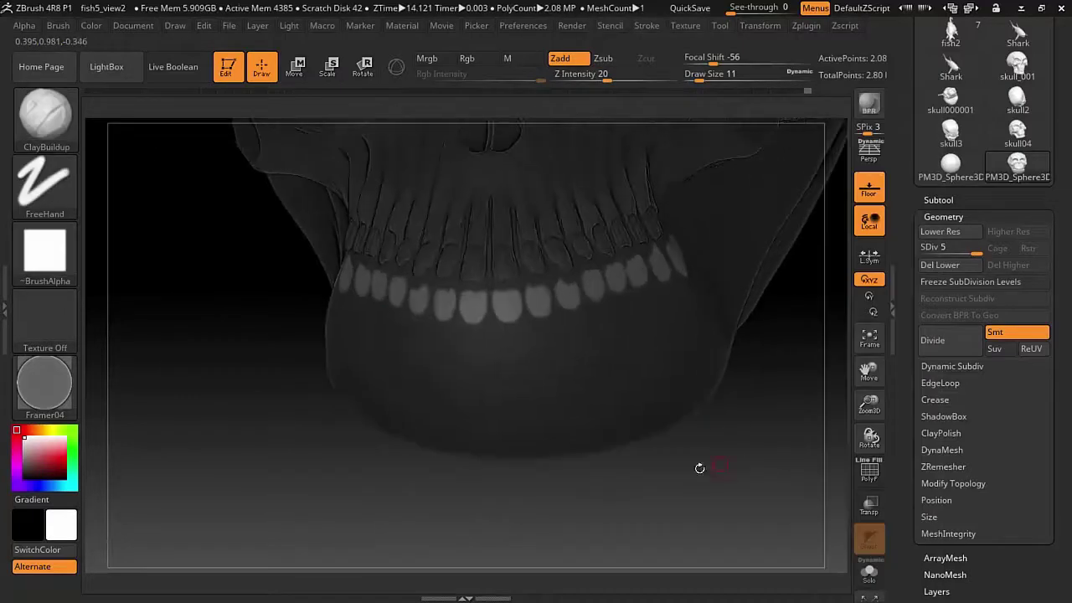
pyautogui.moveTo(699, 468); pyautogui.dragTo(610, 197, button='right')
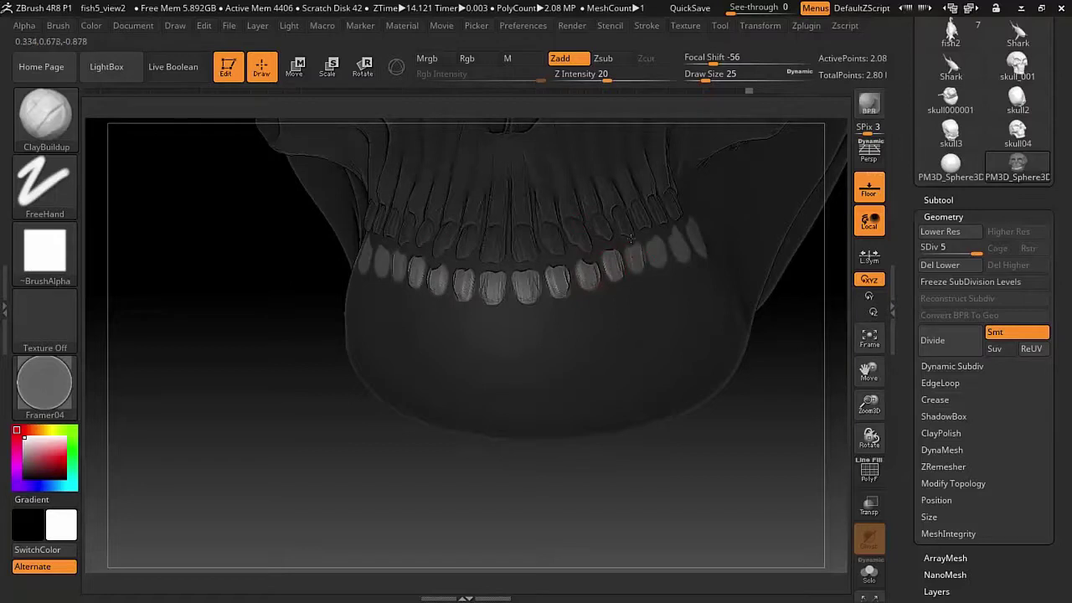
pyautogui.moveTo(647, 247); pyautogui.dragTo(507, 295, button='right')
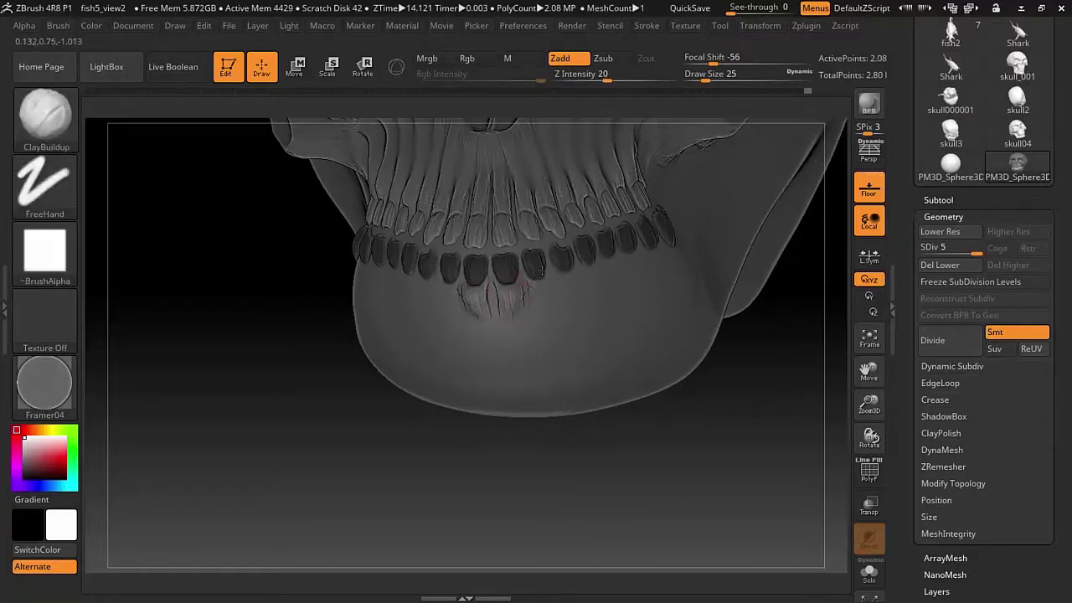
# - Add root ridges below the lower teeth with ClayBuildup and trim them with TrimDynamic at draw size 51
pyautogui.moveTo(585, 265); pyautogui.dragTo(688, 355, button='right')
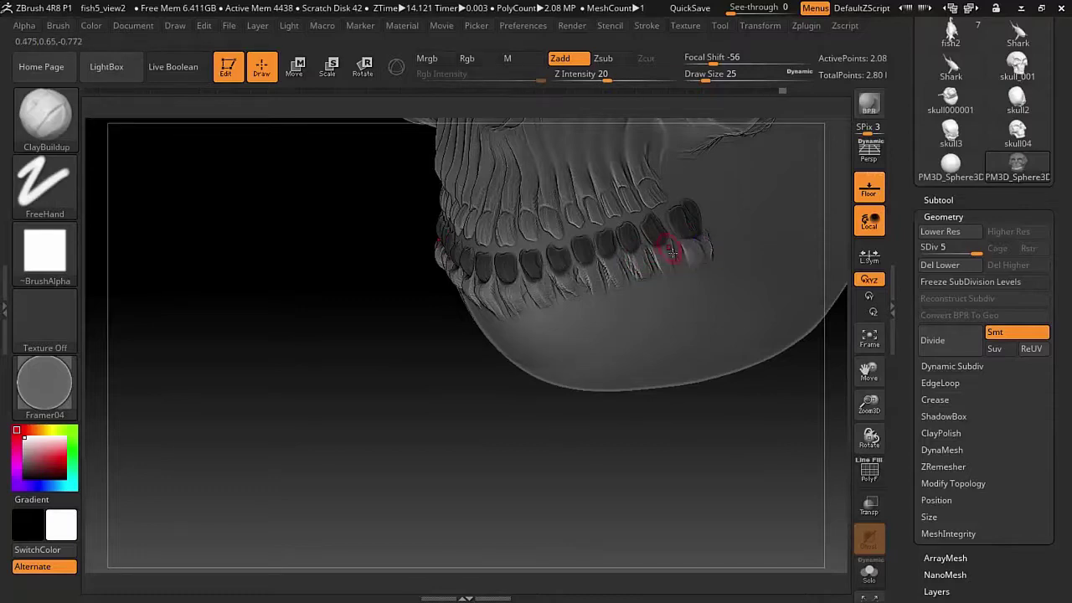
pyautogui.moveTo(670, 252)
pyautogui.mouseDown(button='right')
pyautogui.moveTo(454, 376)
pyautogui.moveTo(552, 369)
pyautogui.moveTo(591, 335)
pyautogui.moveTo(569, 191)
pyautogui.mouseUp(button='right')
pyautogui.press('b')
pyautogui.press('t')
pyautogui.press('d')
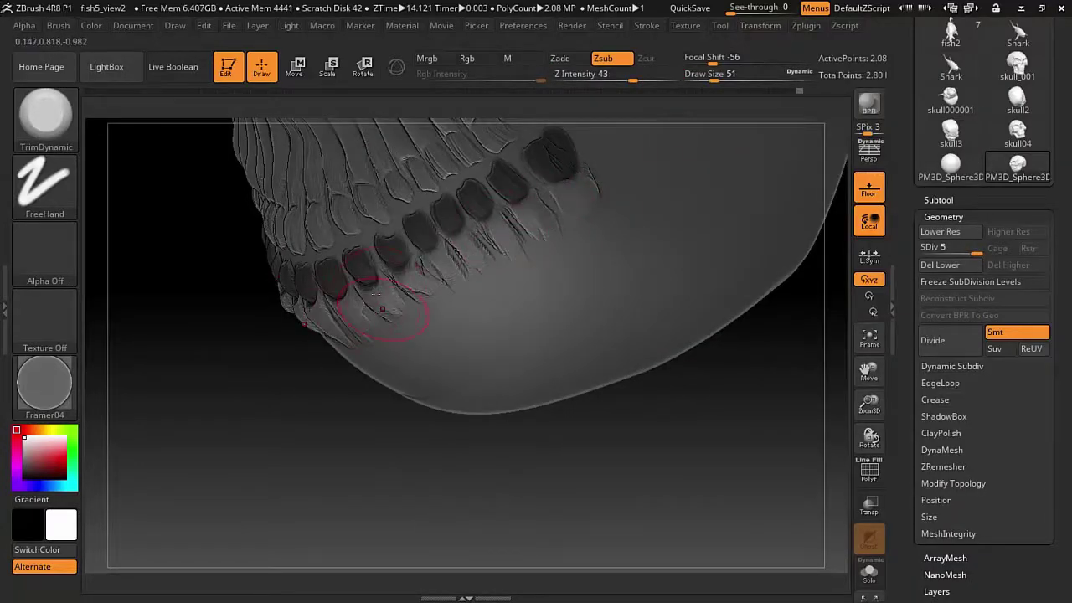
pyautogui.moveTo(382, 309)
pyautogui.mouseDown(button='right')
pyautogui.moveTo(381, 291)
pyautogui.moveTo(408, 260)
pyautogui.moveTo(411, 186)
pyautogui.moveTo(627, 275)
pyautogui.mouseUp(button='right')
# - Reshape the skull's jaw and cheek outline from the front with the Move brush at draw size 192
pyautogui.press('f')
pyautogui.press('b')
pyautogui.press('v')
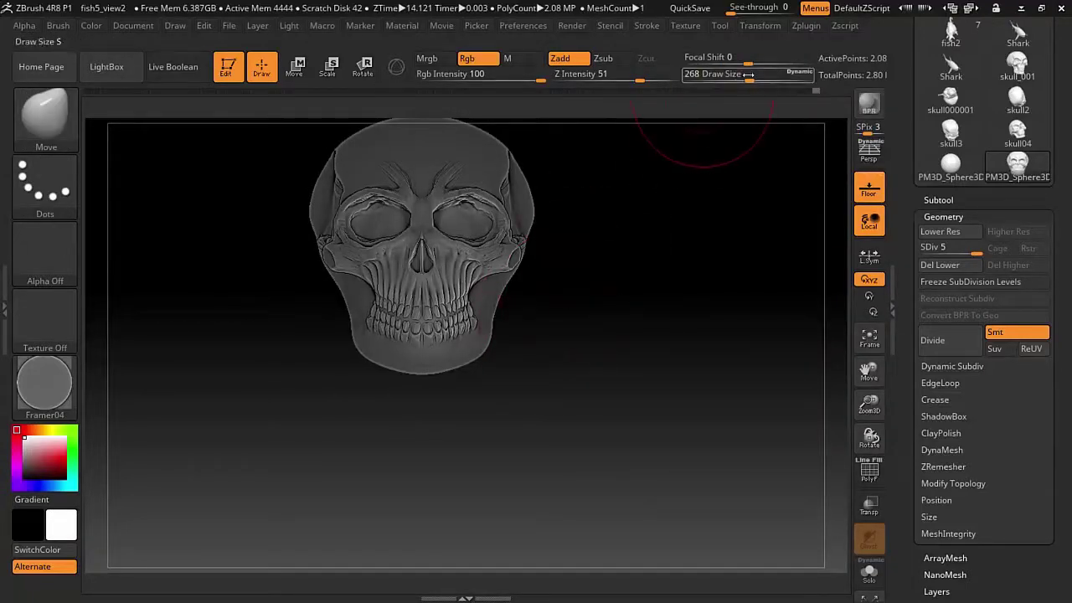
pyautogui.moveTo(494, 265); pyautogui.dragTo(454, 223, button='right')
pyautogui.moveTo(727, 75); pyautogui.dragTo(740, 75)
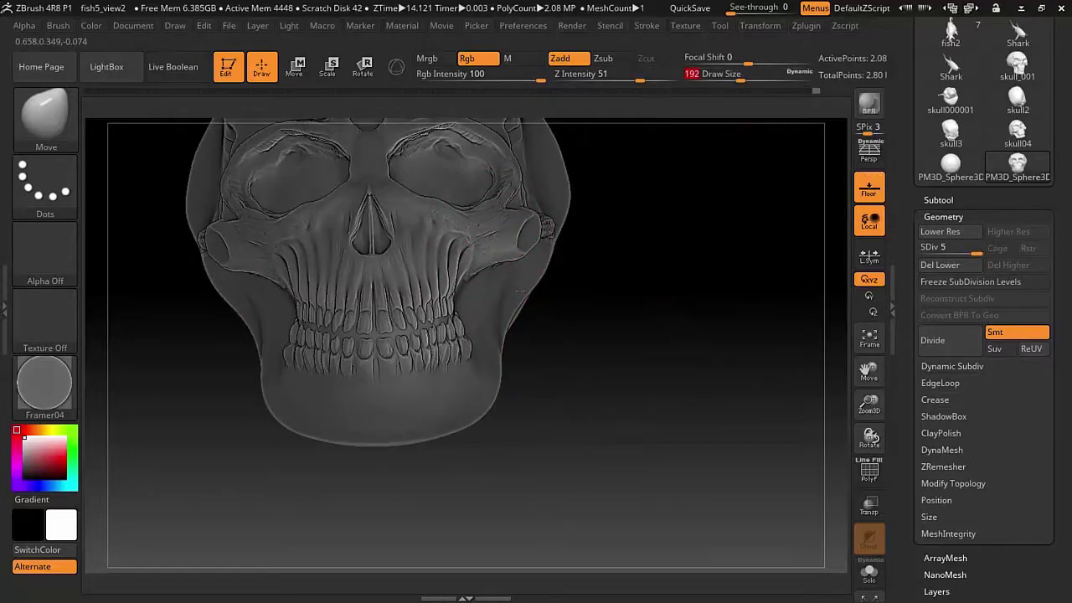
pyautogui.moveTo(637, 193)
pyautogui.mouseDown(button='right')
pyautogui.moveTo(502, 240)
pyautogui.moveTo(341, 343)
pyautogui.moveTo(416, 250)
pyautogui.mouseUp(button='right')
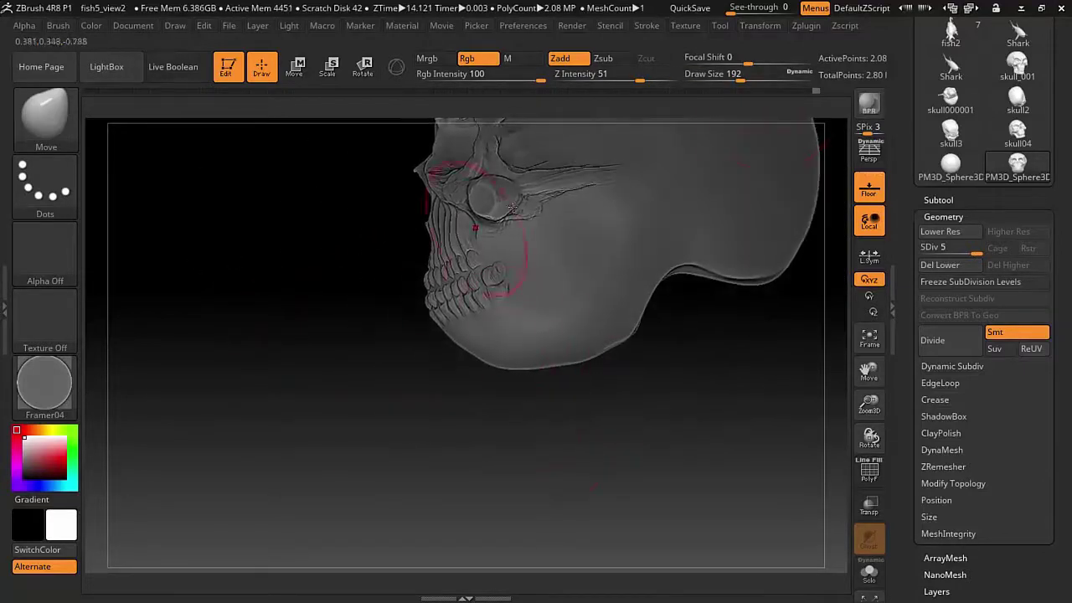
# - Pull the chin forward in profile with the Move brush at draw size 172
pyautogui.press('[')
pyautogui.press('[')
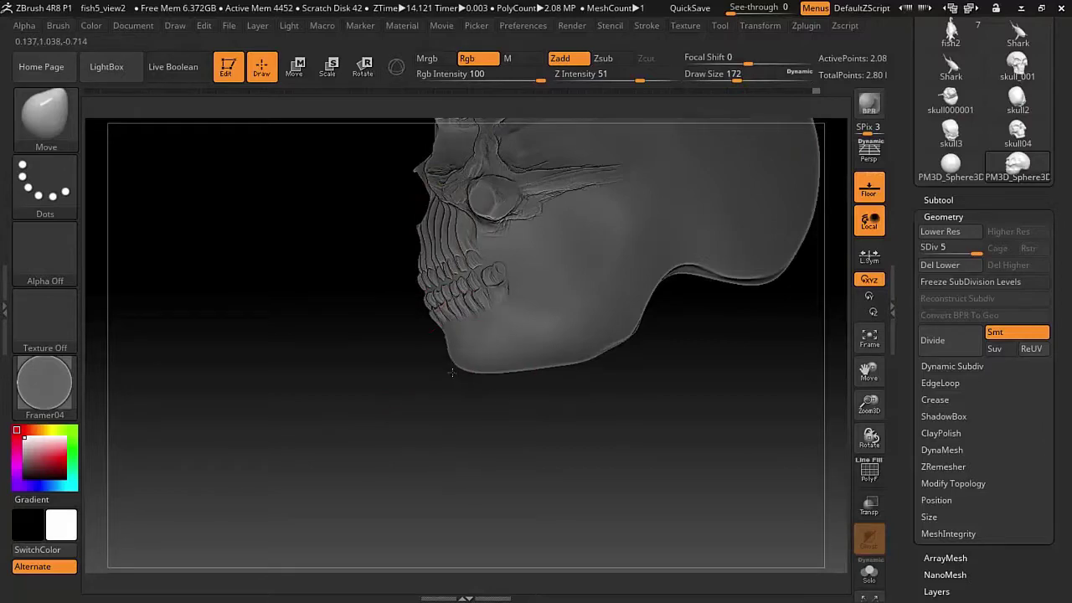
pyautogui.moveTo(452, 372); pyautogui.dragTo(590, 272, button='right')
# - Mask the rear branch and lower edge of the jawbone at draw size 59 and invert the mask
pyautogui.keyDown('ctrl'); pyautogui.moveTo(606, 268); pyautogui.dragTo(616, 283); pyautogui.keyUp('ctrl')
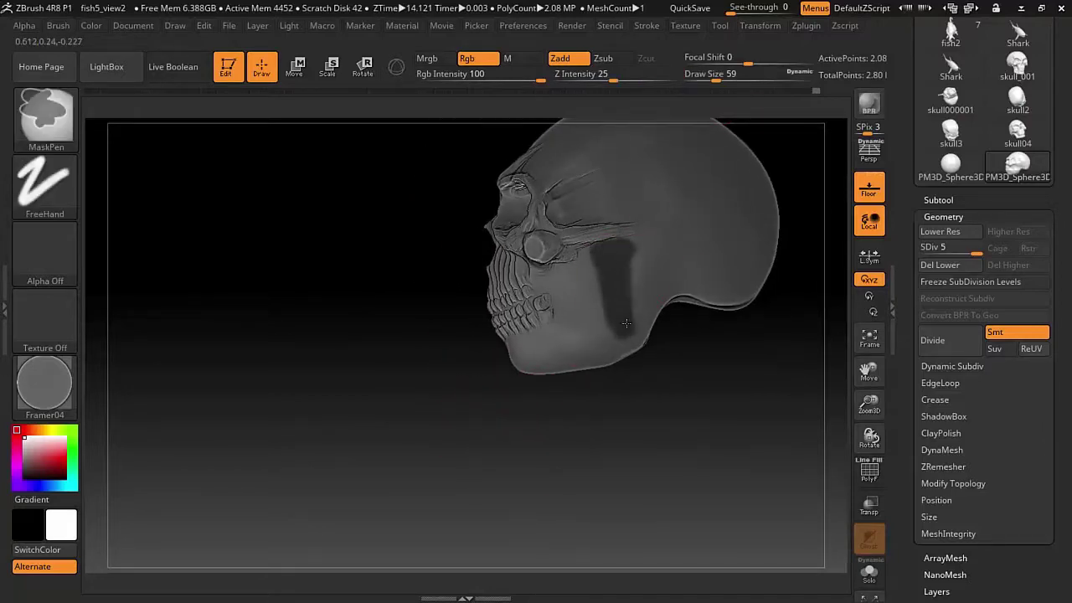
pyautogui.hotkey('ctrl', 'i')
pyautogui.keyDown('ctrl'); pyautogui.moveTo(617, 324); pyautogui.dragTo(583, 223, button='right'); pyautogui.keyUp('ctrl')
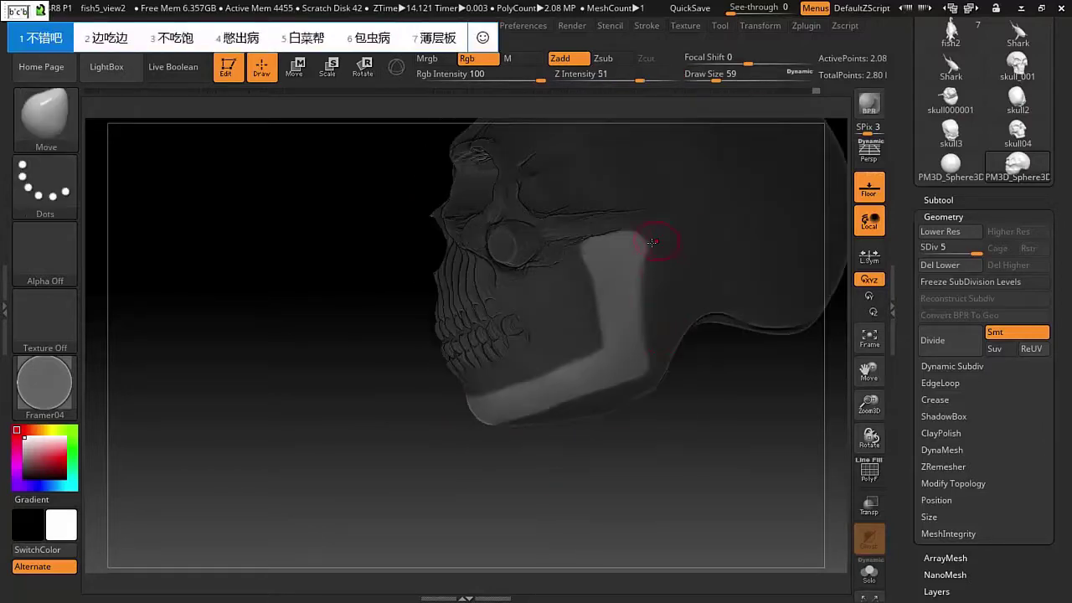
# - Check the jaw shape in the browser's ZBrush skull study images, and return to the sculpt in ZBrush
pyautogui.hotkey('alt', 'Tab')
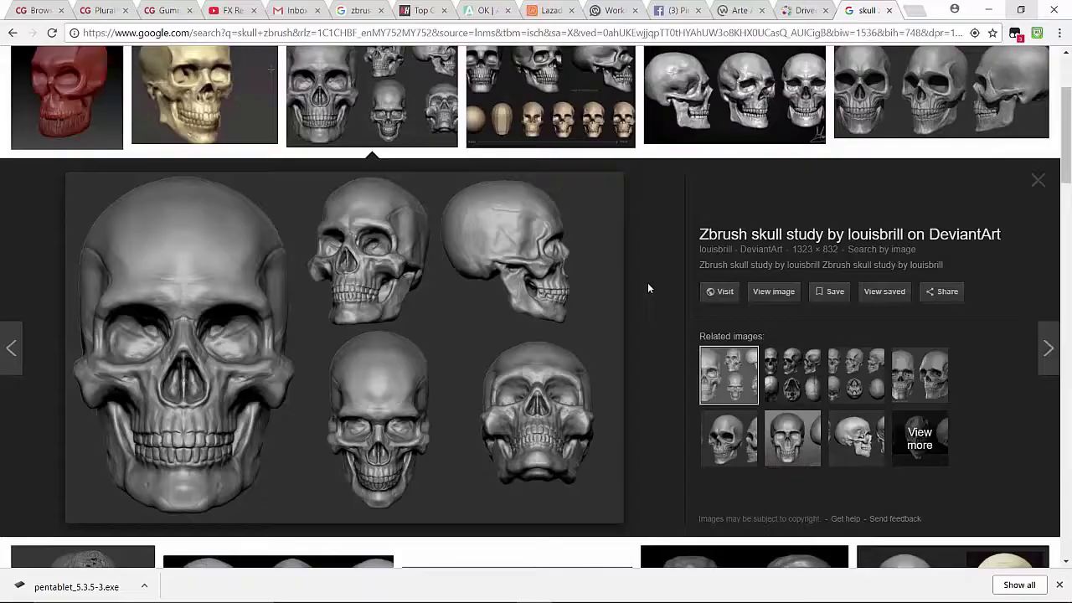
pyautogui.hotkey('alt', 'Tab')
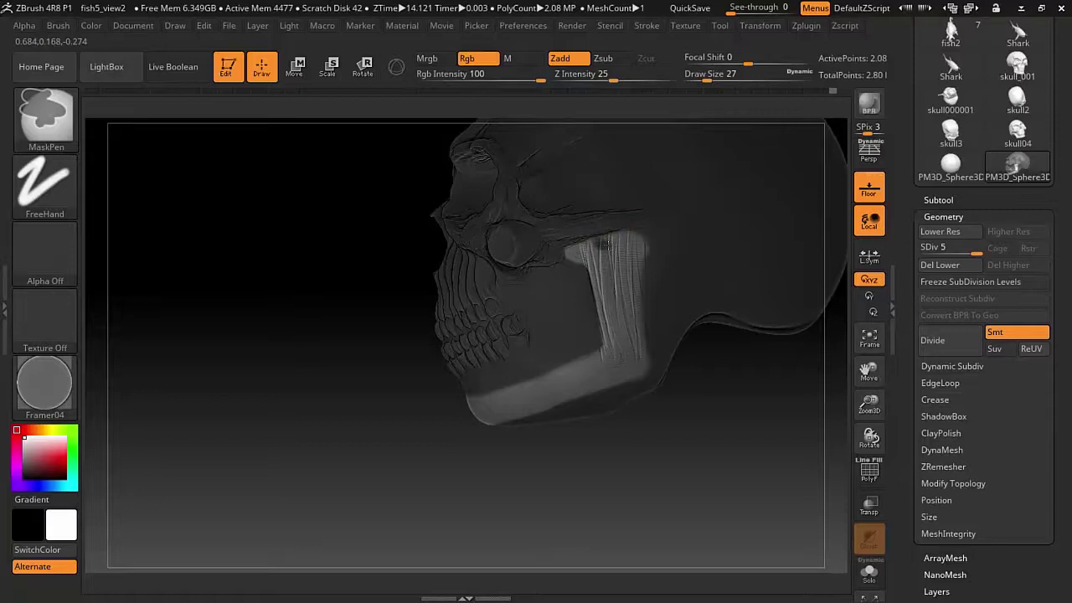
# - Build up the unmasked rear branch and lower edge of the jawbone with ClayBuildup at draw size 44
pyautogui.press('ctrl')
pyautogui.press(']')
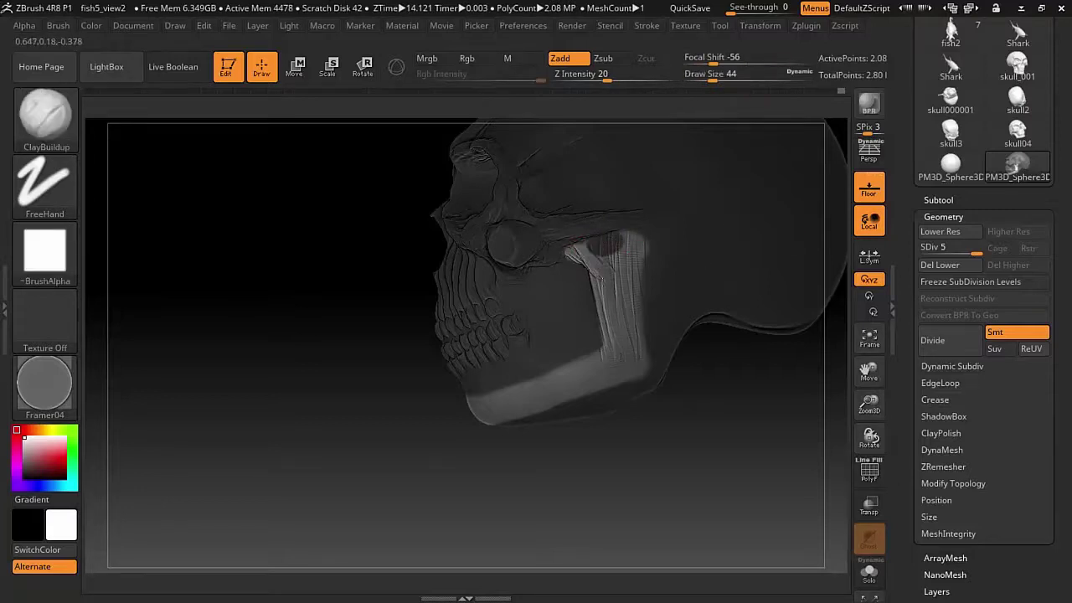
pyautogui.moveTo(646, 234); pyautogui.dragTo(649, 237)
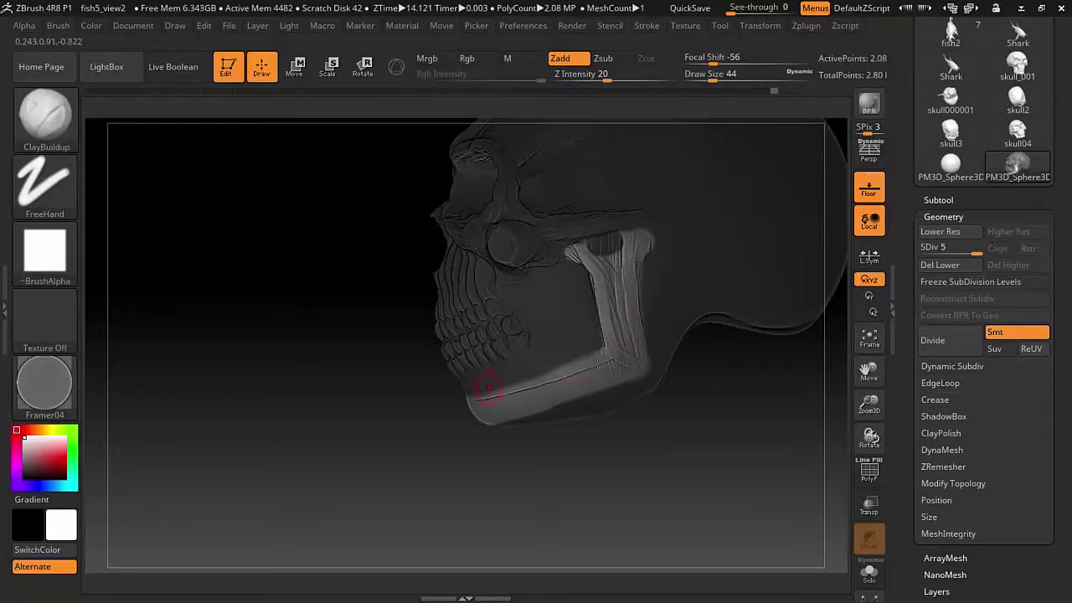
pyautogui.moveTo(711, 82); pyautogui.dragTo(722, 82)
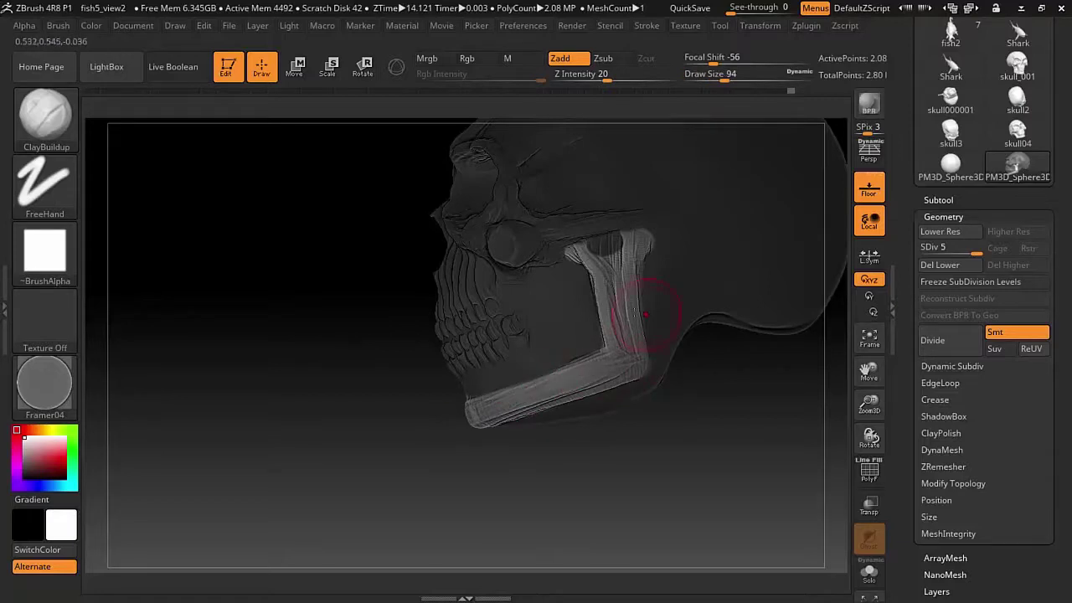
# - Thicken the jawbone with ClayBuildup at draw size 94 and flatten its surface with hPolish
pyautogui.moveTo(634, 363); pyautogui.dragTo(596, 255)
pyautogui.moveTo(653, 436)
pyautogui.mouseDown()
pyautogui.moveTo(564, 474)
pyautogui.moveTo(449, 388)
pyautogui.moveTo(686, 376)
pyautogui.moveTo(704, 396)
pyautogui.moveTo(558, 231)
pyautogui.mouseUp()
pyautogui.press('b')
pyautogui.press('h')
pyautogui.press('p')
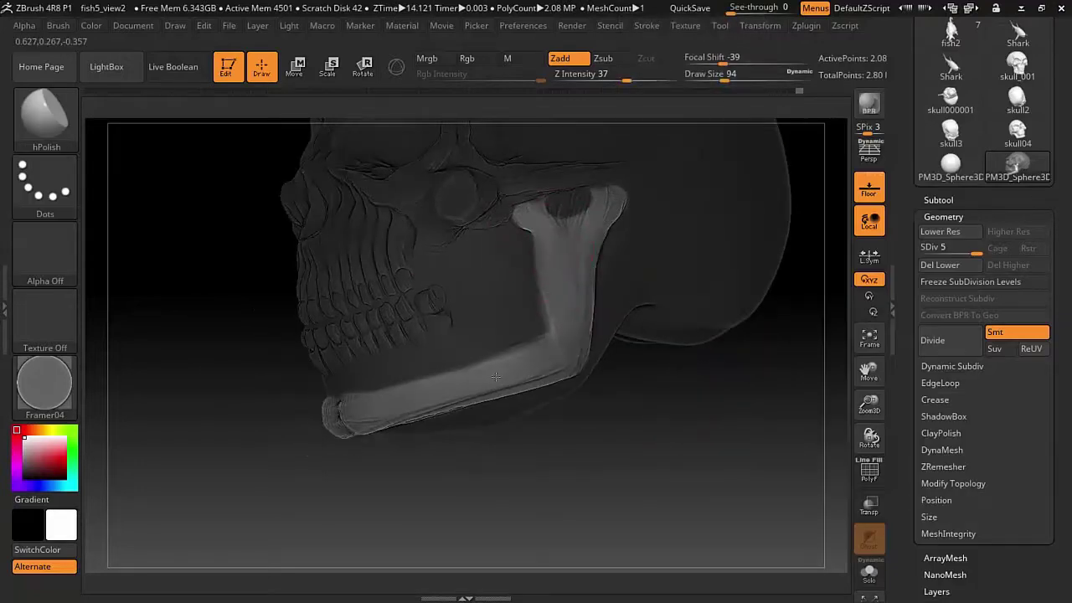
pyautogui.moveTo(496, 377); pyautogui.dragTo(582, 324, button='right')
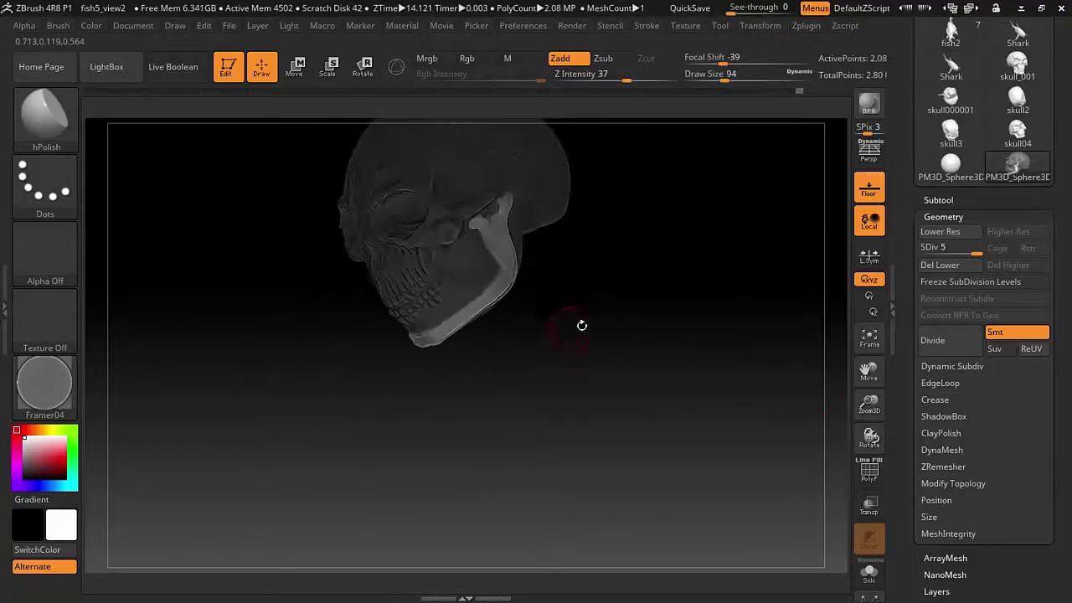
# - Extend the mask over the side of the jaw with MaskPen at draw size 74 and invert it to leave the jaw editable
pyautogui.press('f')
pyautogui.moveTo(431, 277)
pyautogui.keyDown('ctrl'); pyautogui.mouseDown()
pyautogui.moveTo(507, 228)
pyautogui.moveTo(404, 293)
pyautogui.mouseUp(); pyautogui.keyUp('ctrl')
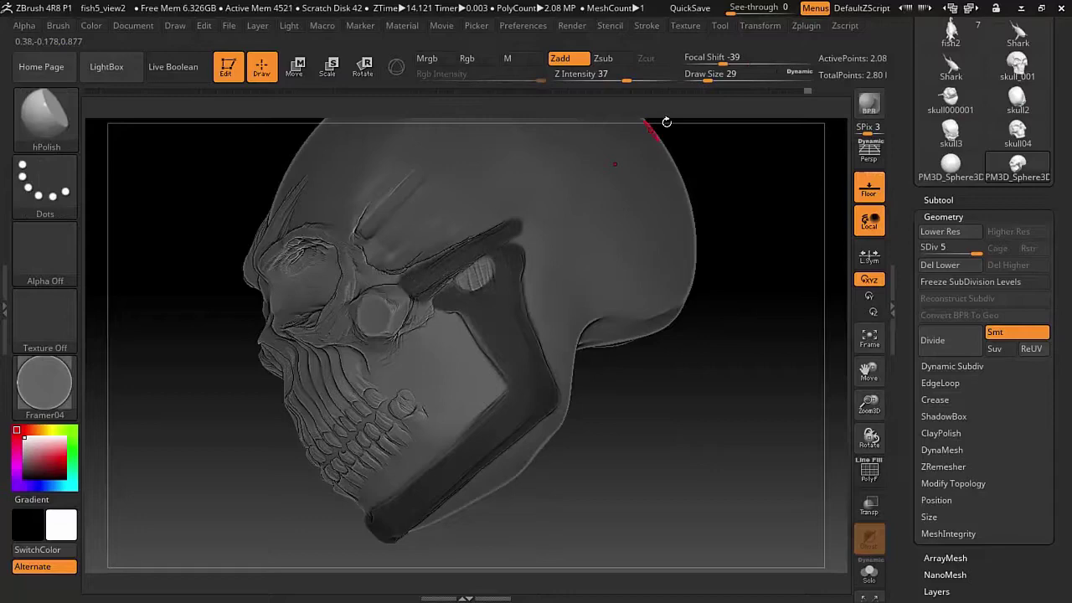
pyautogui.press('b')
pyautogui.press('c')
pyautogui.press('b')
pyautogui.keyDown('alt'); pyautogui.moveTo(453, 283); pyautogui.dragTo(530, 210, button='right'); pyautogui.keyUp('alt')
pyautogui.keyDown('ctrl'); pyautogui.moveTo(531, 210); pyautogui.dragTo(497, 210); pyautogui.keyUp('ctrl')
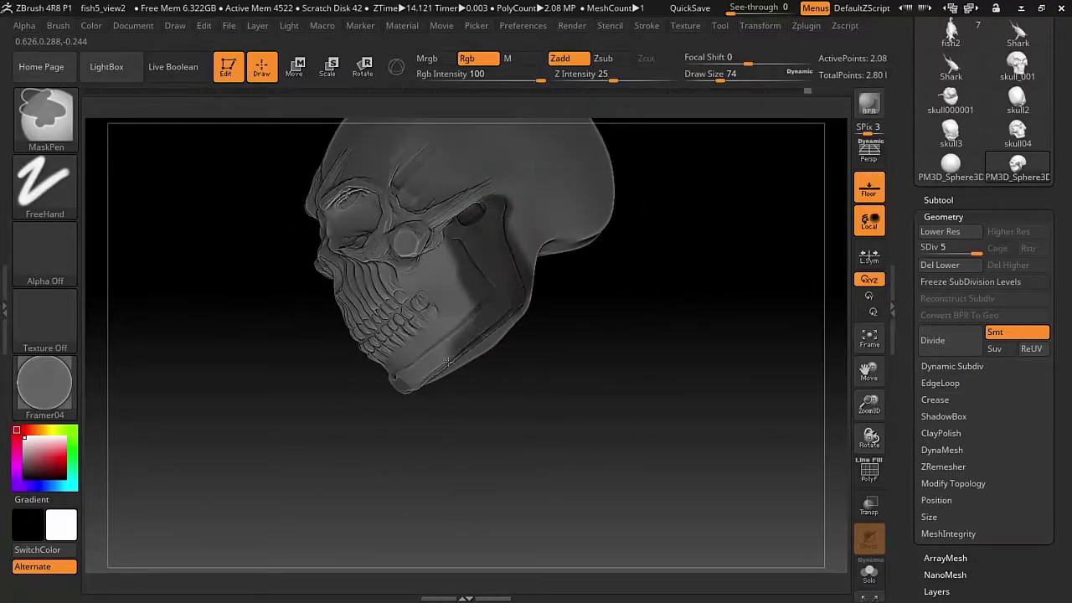
pyautogui.hotkey('ctrl', 'i')
pyautogui.moveTo(448, 361); pyautogui.dragTo(426, 246, button='right')
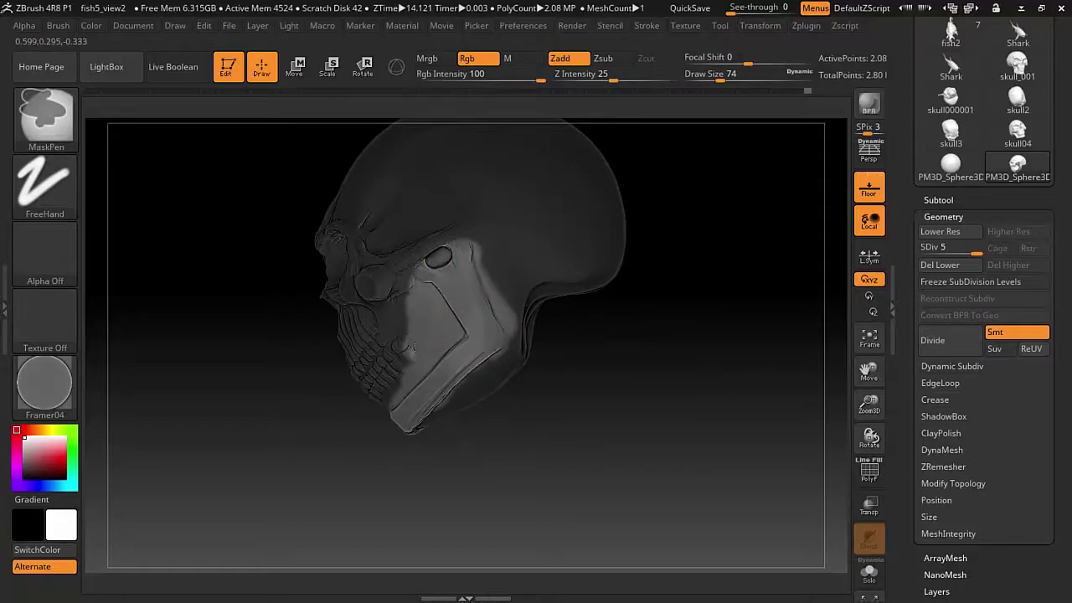
pyautogui.moveTo(592, 327); pyautogui.dragTo(617, 352, button='right')
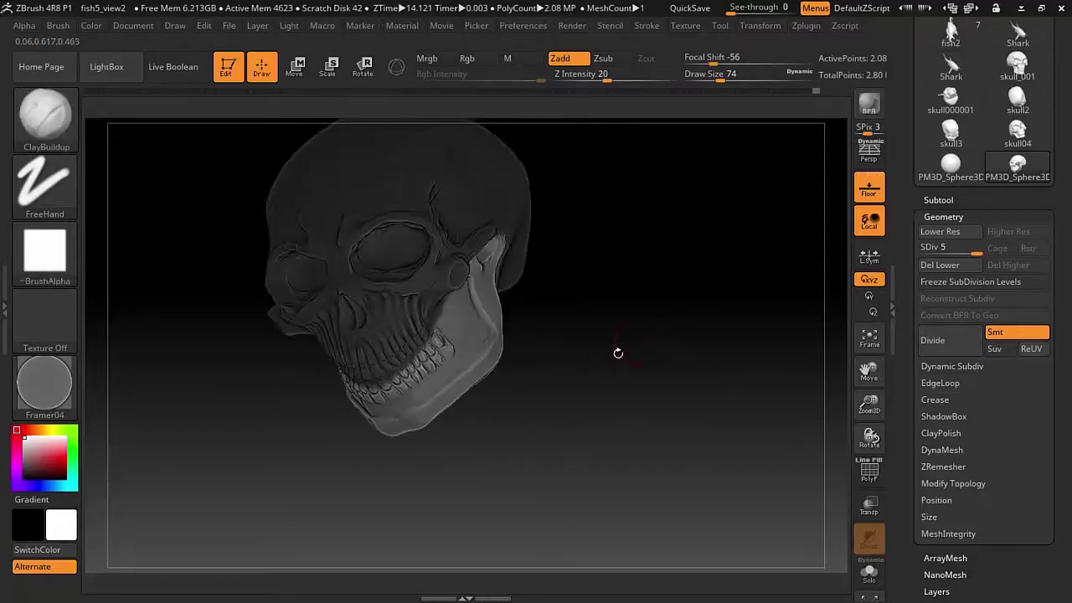
# - Clear the mask and adjust the jaw's shape with the Move brush at draw size 120
pyautogui.press('b')
pyautogui.press('m')
pyautogui.press('v')
pyautogui.moveTo(675, 268)
pyautogui.keyDown('alt'); pyautogui.mouseDown(button='right')
pyautogui.moveTo(630, 263)
pyautogui.moveTo(598, 276)
pyautogui.moveTo(665, 223)
pyautogui.moveTo(497, 139)
pyautogui.moveTo(608, 405)
pyautogui.moveTo(581, 296)
pyautogui.moveTo(494, 285)
pyautogui.moveTo(544, 316)
pyautogui.moveTo(450, 265)
pyautogui.mouseUp(button='right'); pyautogui.keyUp('alt')
pyautogui.moveTo(337, 356); pyautogui.dragTo(578, 354, button='right')
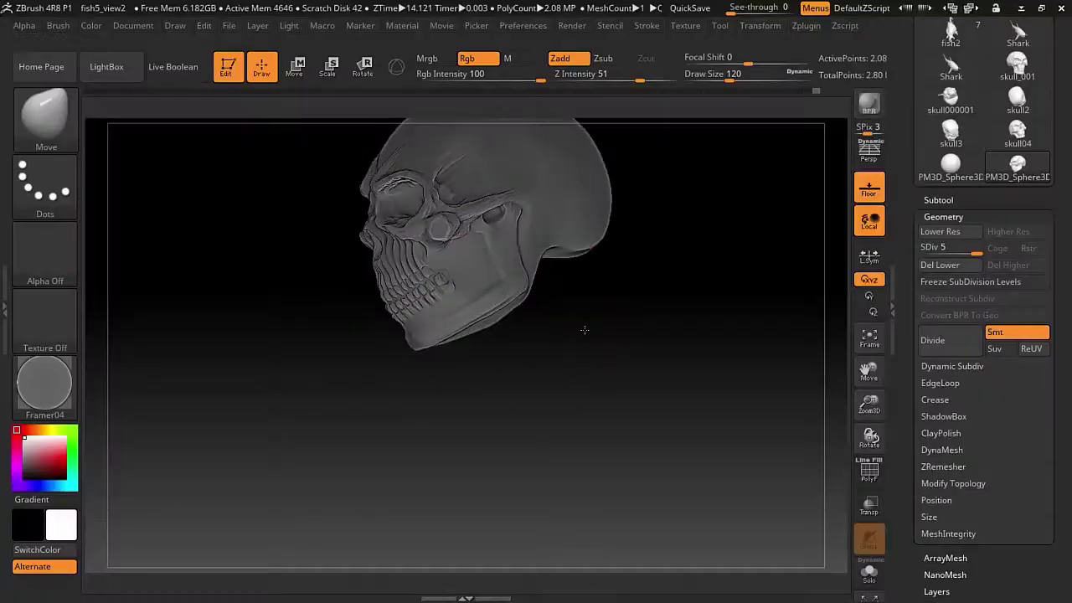
# - Mask an oval on the jaw behind the molars, invert the mask, and carve a hollow there with ClayBuildup at draw size 29
pyautogui.moveTo(581, 327); pyautogui.dragTo(676, 274, button='right')
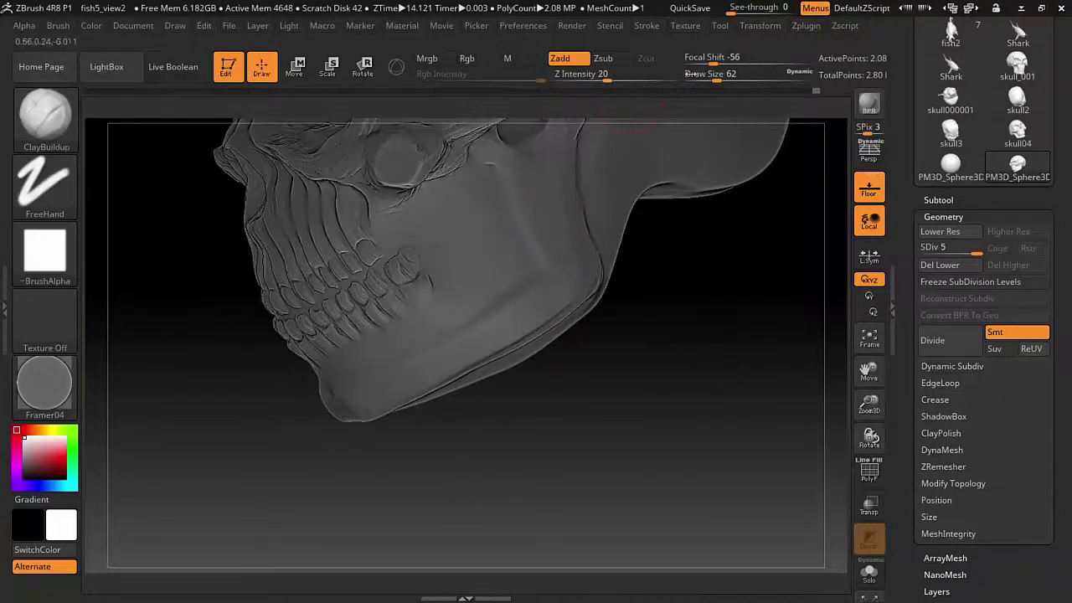
pyautogui.moveTo(672, 139); pyautogui.dragTo(469, 251, button='right')
pyautogui.keyDown('ctrl'); pyautogui.click(452, 243); pyautogui.keyUp('ctrl')
pyautogui.hotkey('ctrl', 'i')
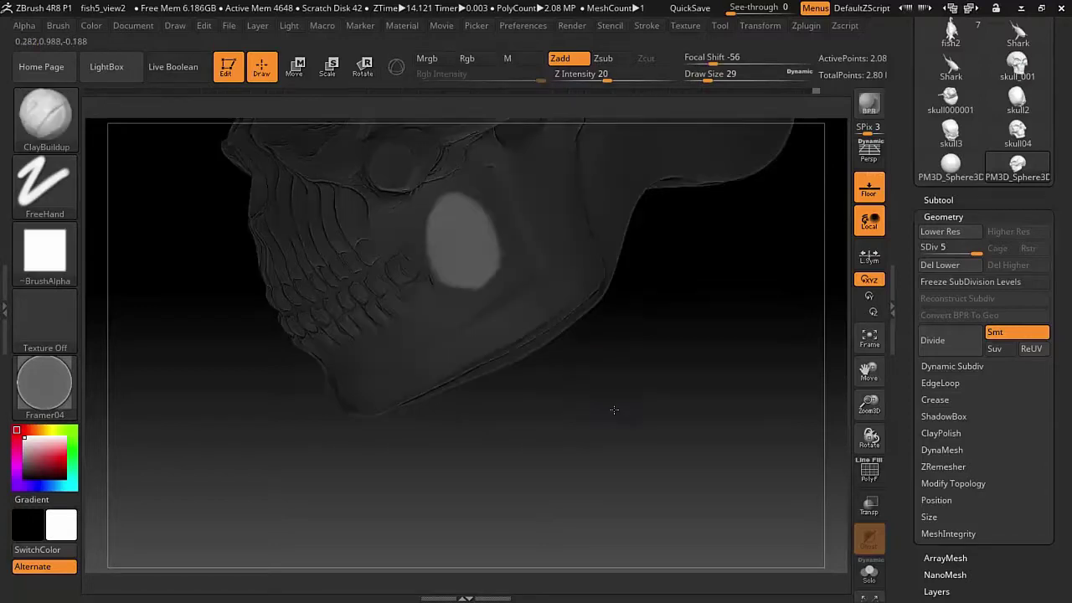
pyautogui.moveTo(453, 265); pyautogui.dragTo(434, 231)
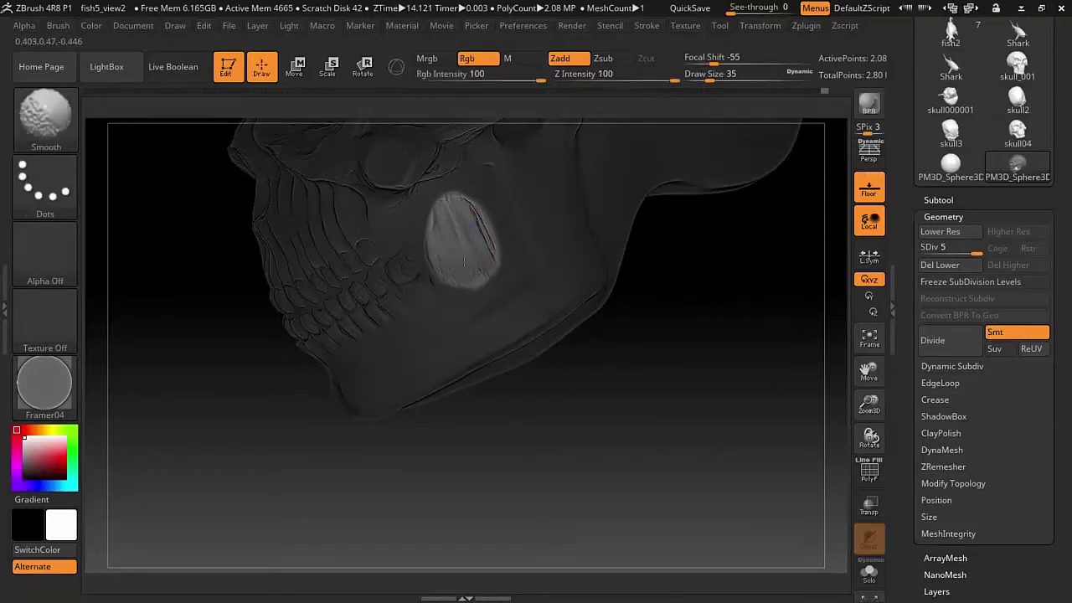
pyautogui.keyDown('ctrl'); pyautogui.click(689, 407); pyautogui.keyUp('ctrl')
pyautogui.moveTo(689, 407)
pyautogui.mouseDown(button='right')
pyautogui.moveTo(483, 244)
pyautogui.moveTo(508, 225)
pyautogui.mouseUp(button='right')
# - Adjust the jaw's branch and rear corner with the Move brush at draw size 97
pyautogui.press('b')
pyautogui.press('m')
pyautogui.press('v')
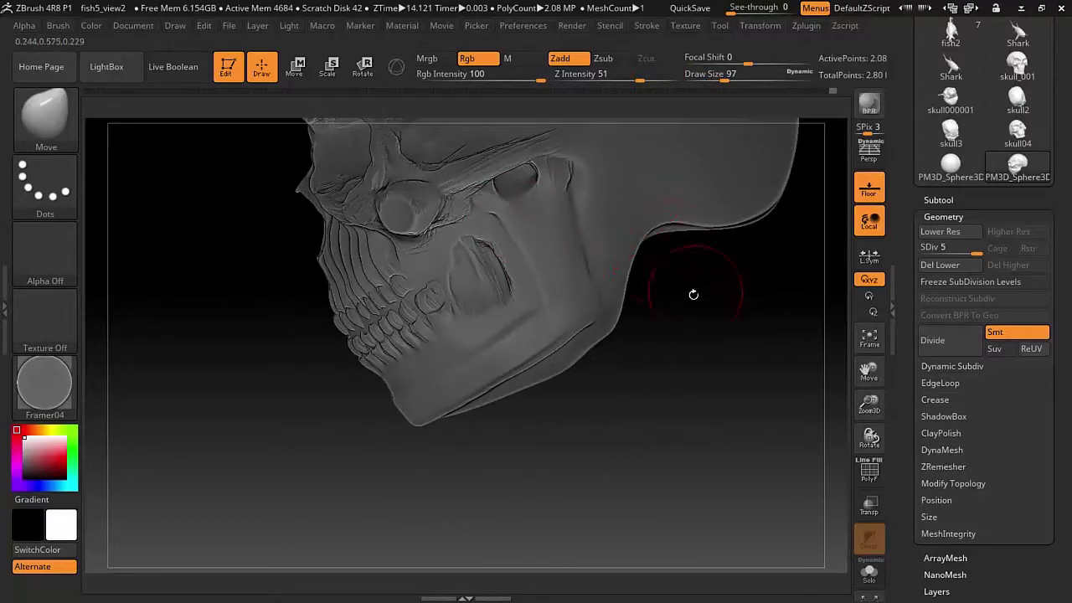
pyautogui.moveTo(694, 295)
pyautogui.mouseDown(button='right')
pyautogui.moveTo(526, 433)
pyautogui.moveTo(502, 393)
pyautogui.mouseUp(button='right')
pyautogui.moveTo(729, 73); pyautogui.dragTo(741, 74)
pyautogui.moveTo(586, 352)
pyautogui.mouseDown(button='right')
pyautogui.moveTo(626, 390)
pyautogui.moveTo(578, 398)
pyautogui.mouseUp(button='right')
# - Flatten the rear underside of the skull with TrimDynamic and lower the mesh to subdivision level 3
pyautogui.press('b')
pyautogui.press('t')
pyautogui.press('d')
pyautogui.moveTo(494, 358); pyautogui.dragTo(586, 58, button='right')
pyautogui.hotkey('shift', 'd')
pyautogui.hotkey('shift', 'd')
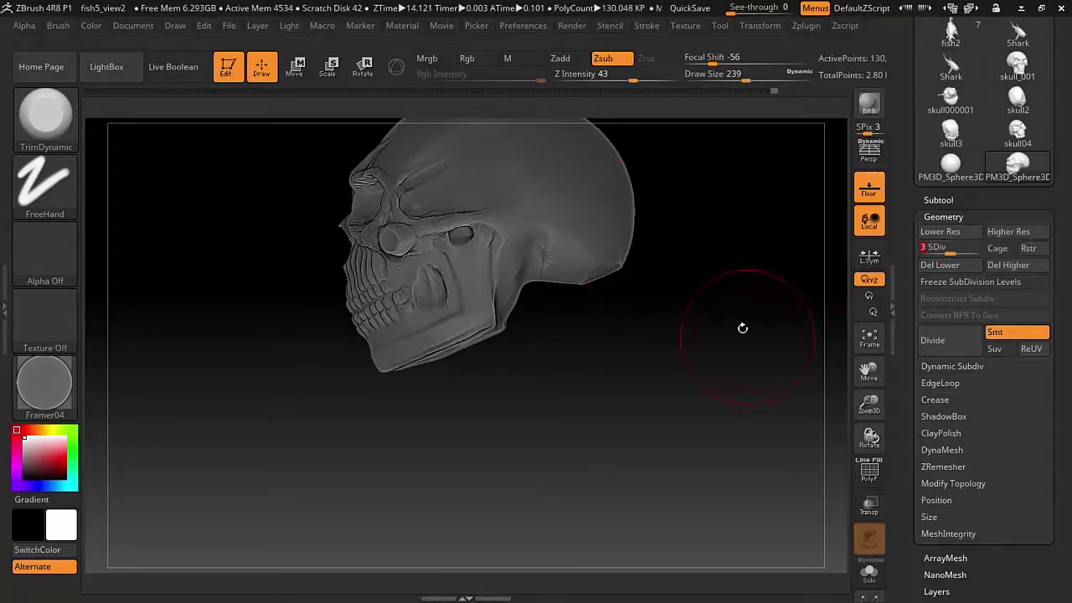
# - Reshape the skull base and the rear of the jaw with the Move brush at draw size 239
pyautogui.moveTo(742, 323); pyautogui.dragTo(746, 260, button='right')
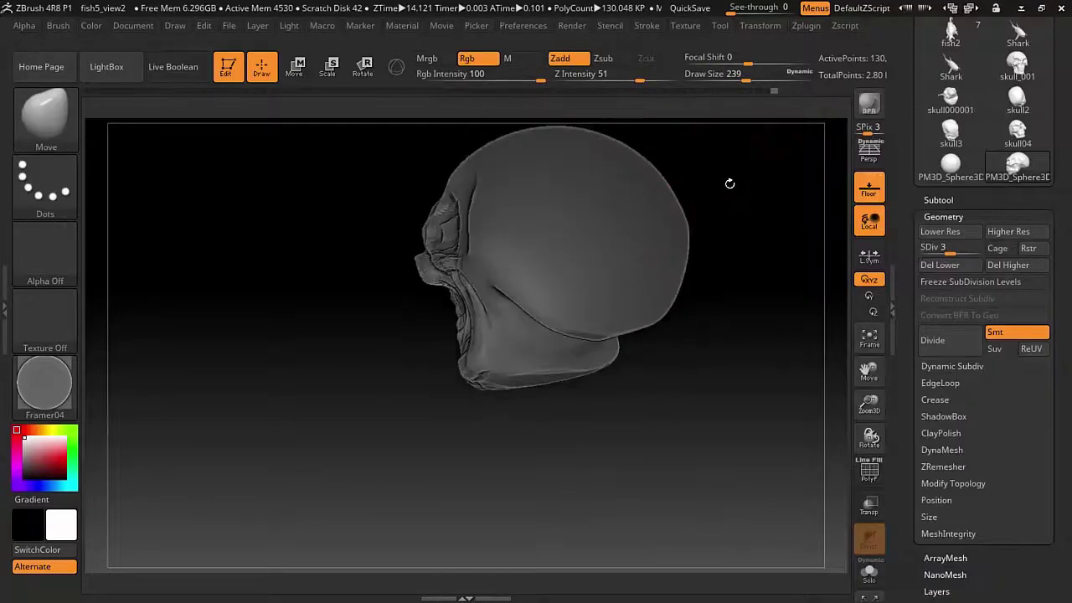
pyautogui.moveTo(729, 179)
pyautogui.mouseDown(button='right')
pyautogui.moveTo(514, 275)
pyautogui.moveTo(754, 409)
pyautogui.moveTo(494, 316)
pyautogui.moveTo(595, 378)
pyautogui.moveTo(661, 321)
pyautogui.moveTo(612, 269)
pyautogui.mouseUp(button='right')
pyautogui.moveTo(542, 370); pyautogui.dragTo(577, 385, button='right')
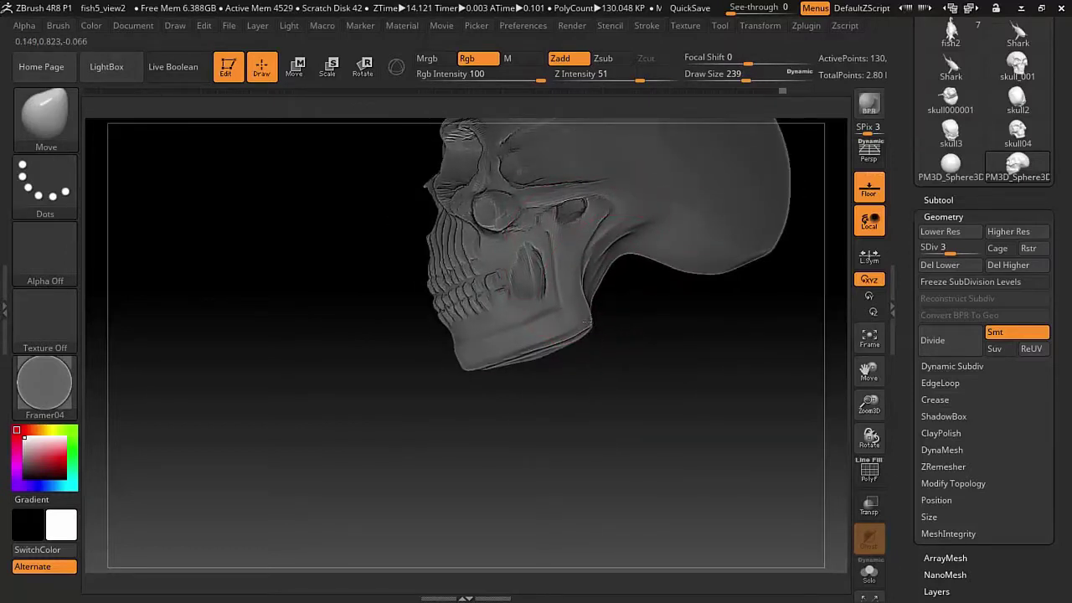
pyautogui.moveTo(584, 303); pyautogui.dragTo(636, 251, button='right')
pyautogui.moveTo(550, 354)
pyautogui.mouseDown(button='right')
pyautogui.moveTo(713, 315)
pyautogui.moveTo(714, 209)
pyautogui.mouseUp(button='right')
# - Reshape the chin and lower jaw outline from the front with the Move brush at draw sizes 116 and 212
pyautogui.moveTo(549, 325)
pyautogui.keyDown('ctrl'); pyautogui.mouseDown()
pyautogui.moveTo(536, 268)
pyautogui.moveTo(641, 260)
pyautogui.moveTo(620, 184)
pyautogui.moveTo(569, 302)
pyautogui.mouseUp(); pyautogui.keyUp('ctrl')
pyautogui.moveTo(569, 302)
pyautogui.mouseDown(button='right')
pyautogui.moveTo(586, 360)
pyautogui.moveTo(564, 407)
pyautogui.moveTo(602, 352)
pyautogui.mouseUp(button='right')
pyautogui.moveTo(741, 81); pyautogui.dragTo(750, 81)
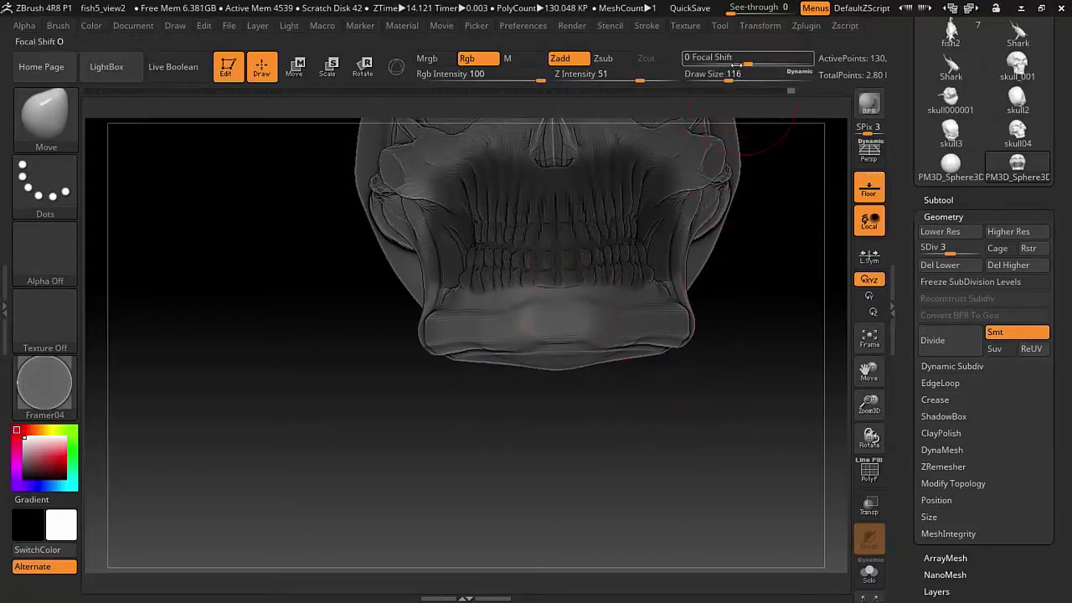
pyautogui.keyDown('ctrl'); pyautogui.moveTo(587, 334); pyautogui.dragTo(734, 232, button='right'); pyautogui.keyUp('ctrl')
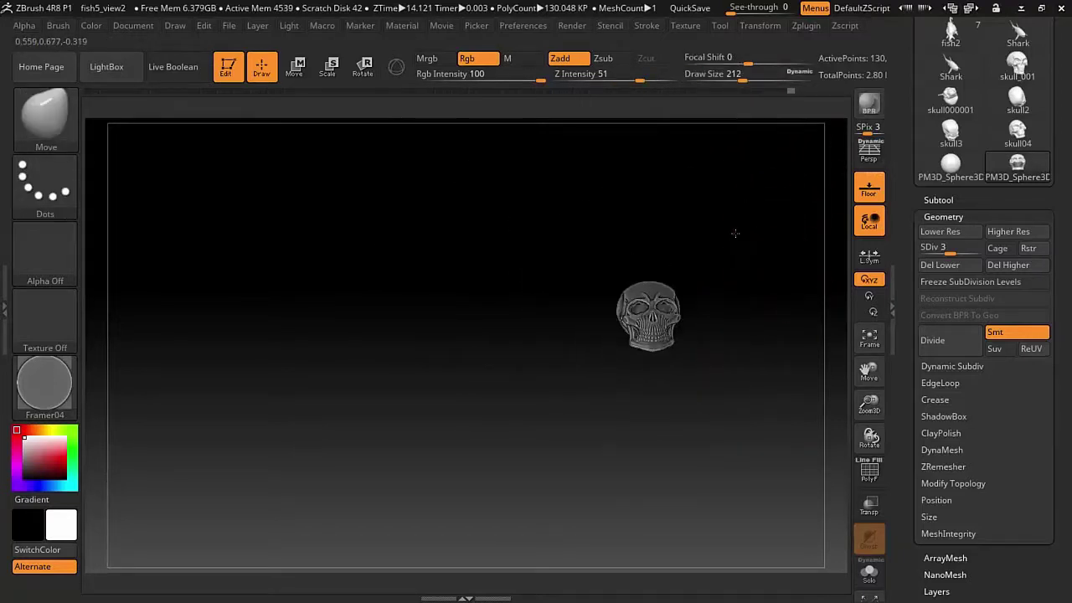
# - Raise the mesh to subdivision level 4 and build up the brows and upper eye socket rims with ClayBuildup at draw size 39
pyautogui.click(967, 251)
pyautogui.moveTo(753, 277)
pyautogui.keyDown('ctrl'); pyautogui.mouseDown(button='right')
pyautogui.moveTo(695, 307)
pyautogui.moveTo(718, 167)
pyautogui.moveTo(586, 263)
pyautogui.moveTo(760, 309)
pyautogui.moveTo(662, 299)
pyautogui.moveTo(569, 310)
pyautogui.moveTo(657, 179)
pyautogui.moveTo(758, 76)
pyautogui.mouseUp(button='right'); pyautogui.keyUp('ctrl')
pyautogui.press('b')
pyautogui.press('c')
pyautogui.press('b')
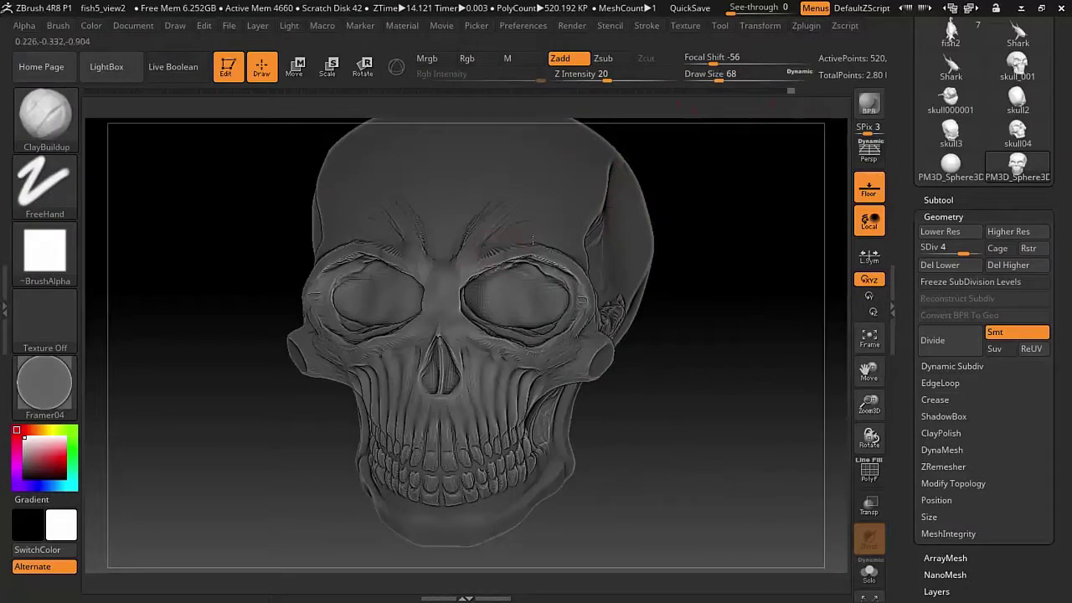
pyautogui.keyDown('ctrl'); pyautogui.moveTo(533, 240); pyautogui.dragTo(571, 245, button='right'); pyautogui.keyUp('ctrl')
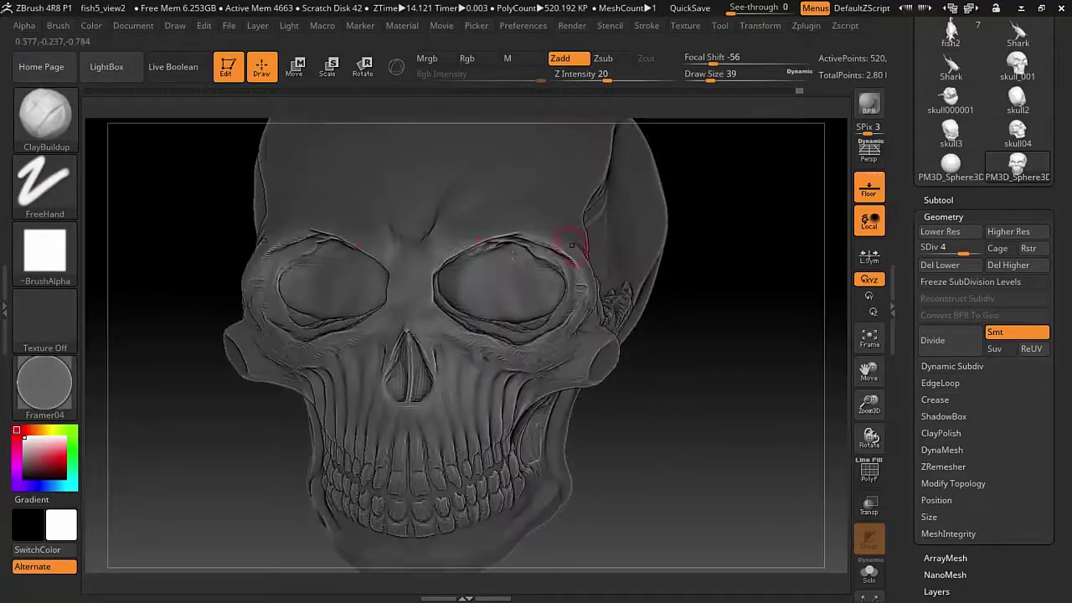
# - Raise the mesh to subdivision level 5 and carve lines in the jaw hollow and beneath the lower teeth with DamStandard at draw size 39
pyautogui.hotkey('ctrl', 'd')
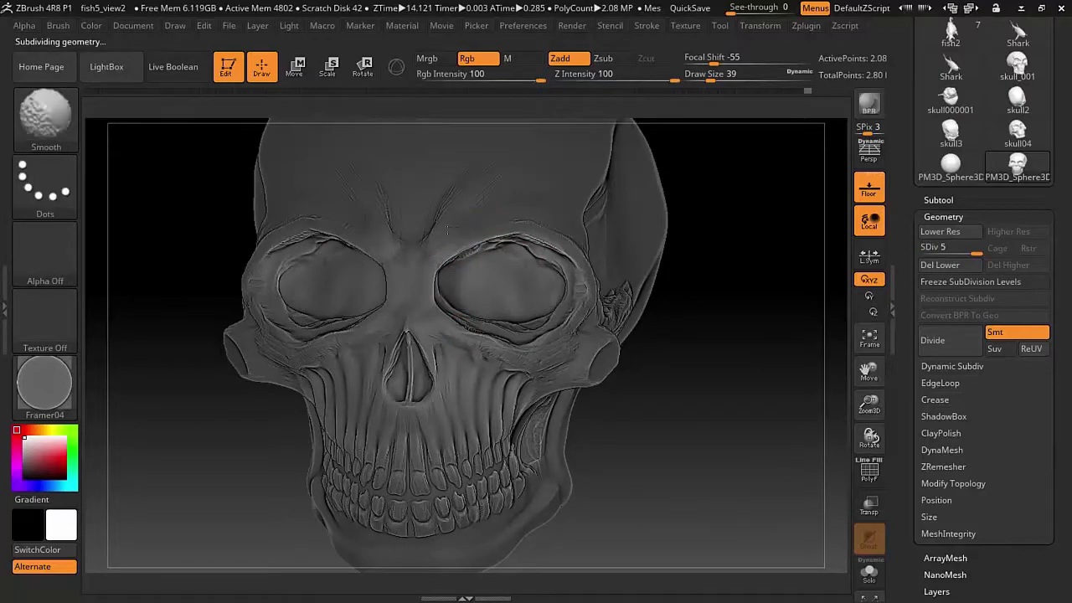
pyautogui.moveTo(720, 360)
pyautogui.mouseDown()
pyautogui.moveTo(710, 307)
pyautogui.moveTo(637, 271)
pyautogui.mouseUp()
pyautogui.press('b')
pyautogui.press('d')
pyautogui.press('s')
pyautogui.moveTo(637, 270)
pyautogui.keyDown('ctrl'); pyautogui.mouseDown(button='right')
pyautogui.moveTo(717, 304)
pyautogui.moveTo(516, 222)
pyautogui.mouseUp(button='right'); pyautogui.keyUp('ctrl')
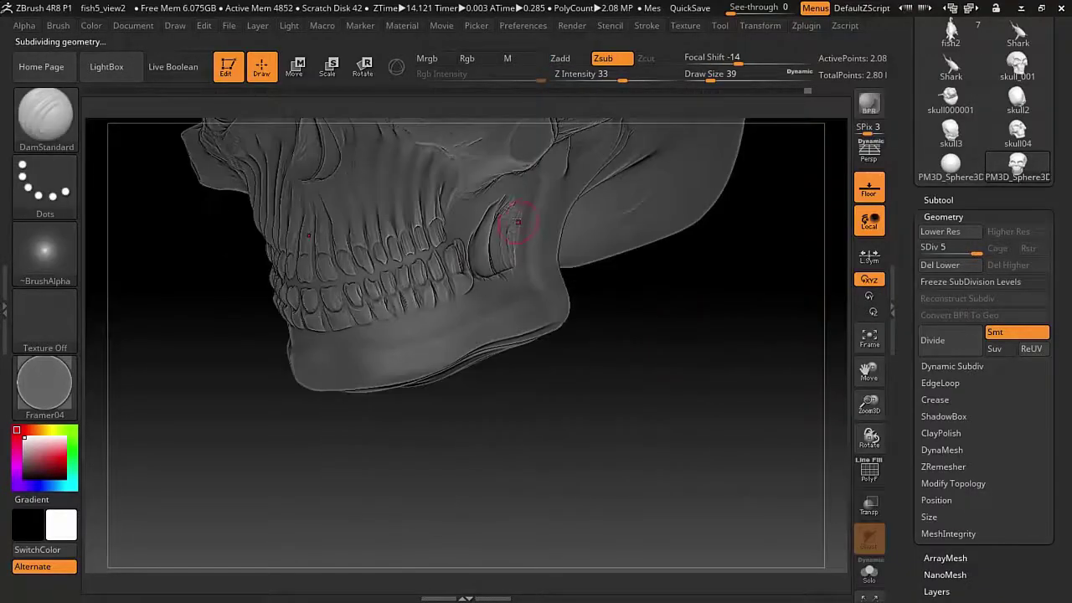
pyautogui.moveTo(326, 320); pyautogui.dragTo(425, 312)
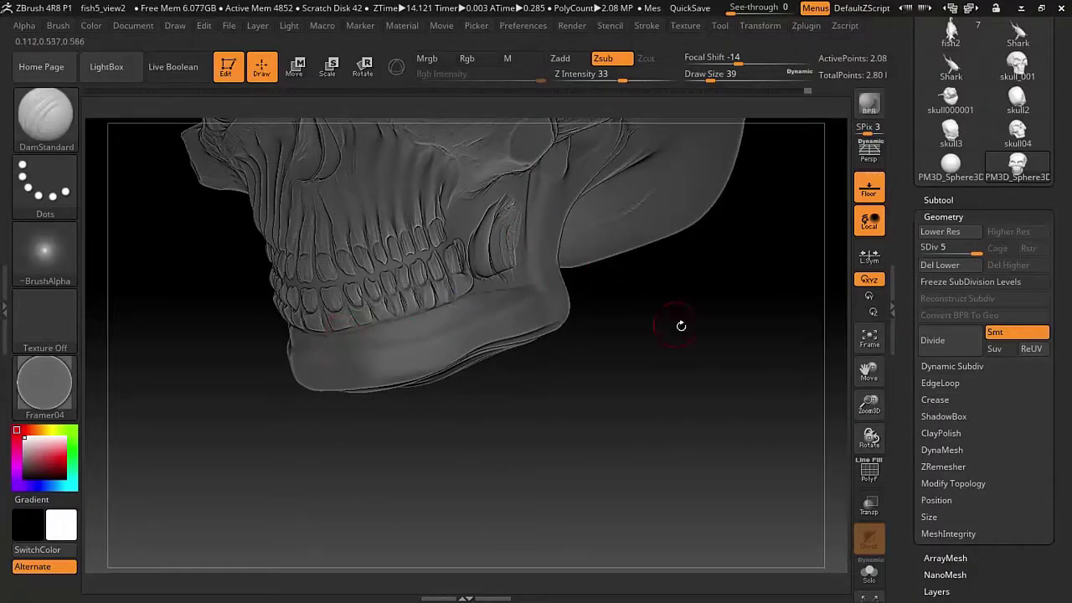
pyautogui.moveTo(681, 325)
pyautogui.mouseDown()
pyautogui.moveTo(490, 311)
pyautogui.moveTo(627, 321)
pyautogui.moveTo(562, 334)
pyautogui.mouseUp()
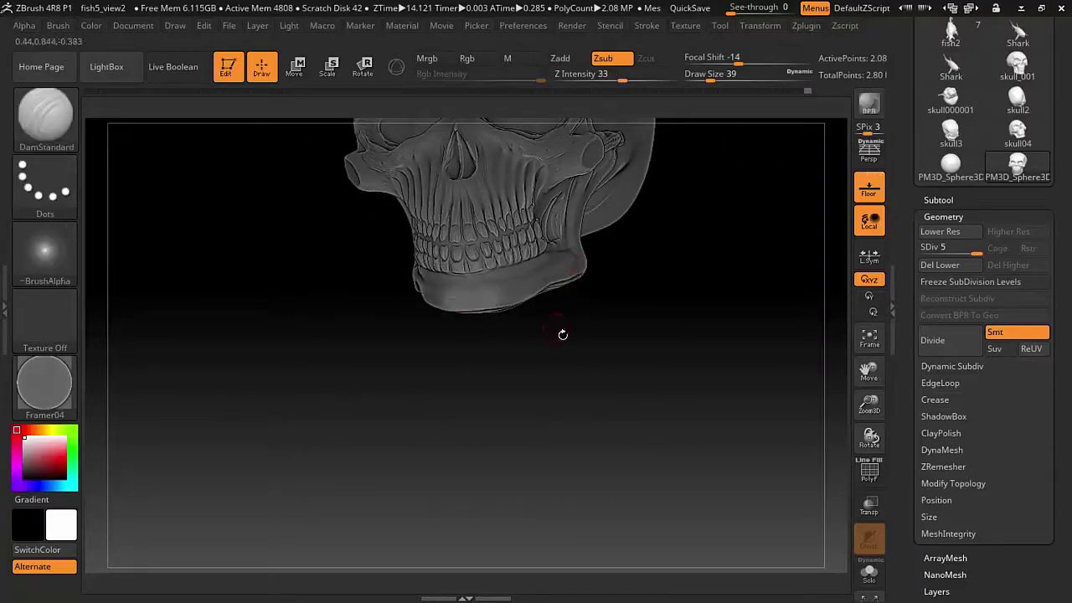
# - Add and smooth roots below the lower teeth with ClayTubes at draw size 23
pyautogui.press('b')
pyautogui.press('c')
pyautogui.press('t')
pyautogui.keyDown('ctrl'); pyautogui.moveTo(598, 279); pyautogui.dragTo(443, 287, button='right'); pyautogui.keyUp('ctrl')
pyautogui.moveTo(710, 80); pyautogui.dragTo(683, 88)
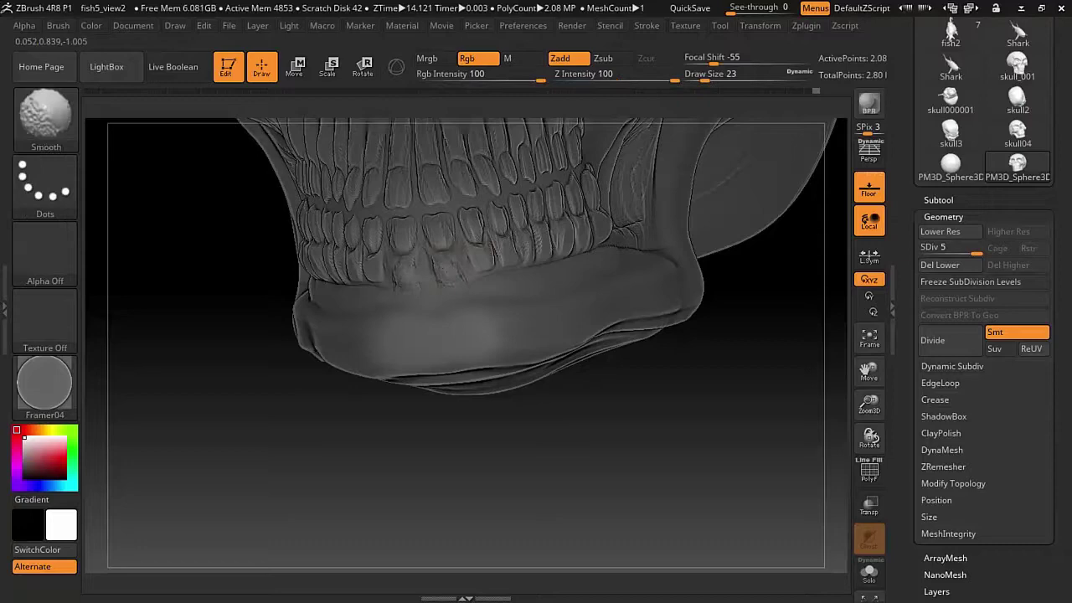
pyautogui.moveTo(452, 277); pyautogui.dragTo(463, 288)
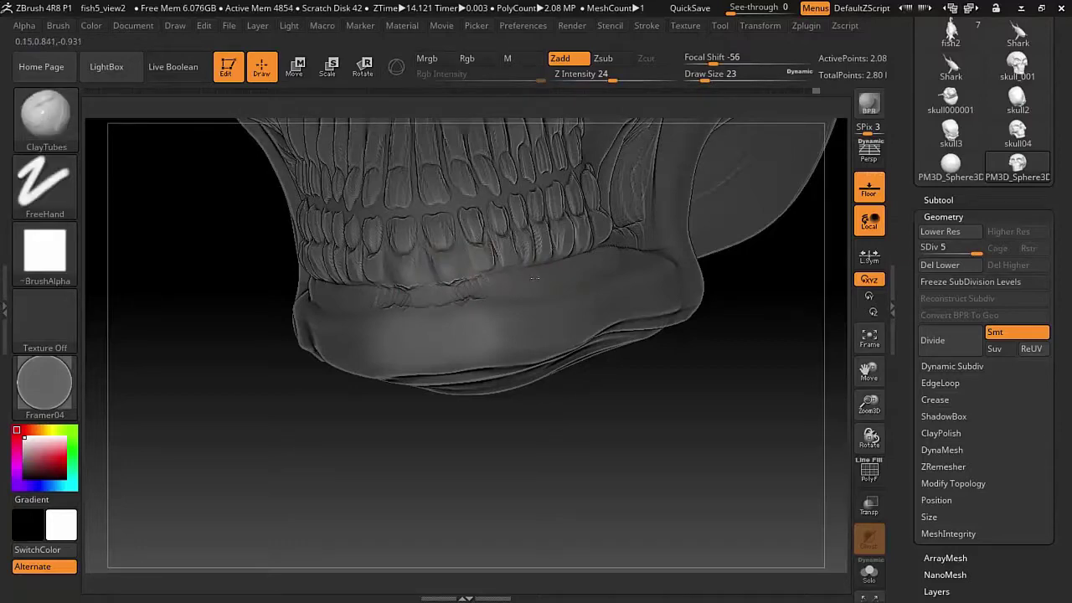
pyautogui.moveTo(534, 279)
pyautogui.mouseDown()
pyautogui.moveTo(401, 351)
pyautogui.moveTo(270, 291)
pyautogui.moveTo(715, 304)
pyautogui.moveTo(713, 323)
pyautogui.moveTo(696, 119)
pyautogui.moveTo(725, 125)
pyautogui.moveTo(561, 235)
pyautogui.moveTo(480, 230)
pyautogui.moveTo(536, 268)
pyautogui.moveTo(661, 285)
pyautogui.moveTo(474, 244)
pyautogui.mouseUp()
# - Trim the protruding cheekbone end with TrimDynamic at draw size 62 and rework it with ClayBuildup
pyautogui.press('b')
pyautogui.press('ctrl')
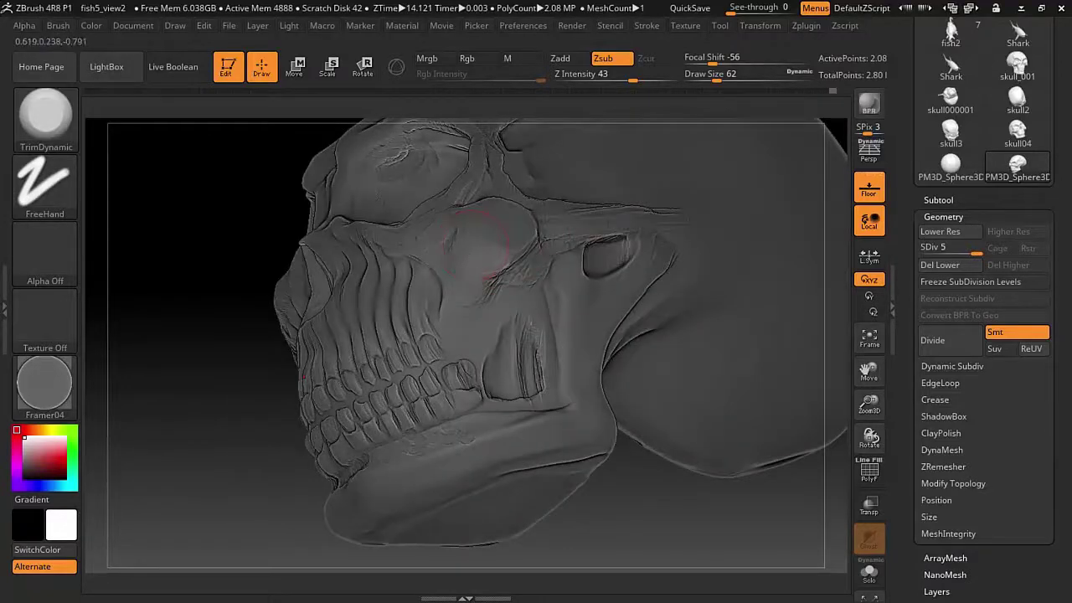
pyautogui.moveTo(652, 475)
pyautogui.mouseDown()
pyautogui.moveTo(634, 374)
pyautogui.moveTo(684, 340)
pyautogui.moveTo(471, 242)
pyautogui.moveTo(539, 377)
pyautogui.moveTo(595, 411)
pyautogui.moveTo(629, 304)
pyautogui.moveTo(706, 292)
pyautogui.moveTo(500, 236)
pyautogui.mouseUp()
pyautogui.press('b')
pyautogui.press('c')
pyautogui.press('b')
pyautogui.moveTo(649, 293)
pyautogui.mouseDown()
pyautogui.moveTo(359, 215)
pyautogui.moveTo(615, 275)
pyautogui.moveTo(635, 249)
pyautogui.moveTo(545, 251)
pyautogui.moveTo(443, 216)
pyautogui.moveTo(455, 319)
pyautogui.mouseUp()
# - Polish the reworked cheekbone surface with hPolish
pyautogui.press('b')
pyautogui.press('h')
pyautogui.press('p')
pyautogui.moveTo(311, 283)
pyautogui.mouseDown()
pyautogui.moveTo(679, 330)
pyautogui.moveTo(625, 262)
pyautogui.moveTo(589, 251)
pyautogui.mouseUp()
# - Adjust the cheekbones and side outline of the face from the front with the Move brush at draw size 154
pyautogui.press('b')
pyautogui.press('m')
pyautogui.press('v')
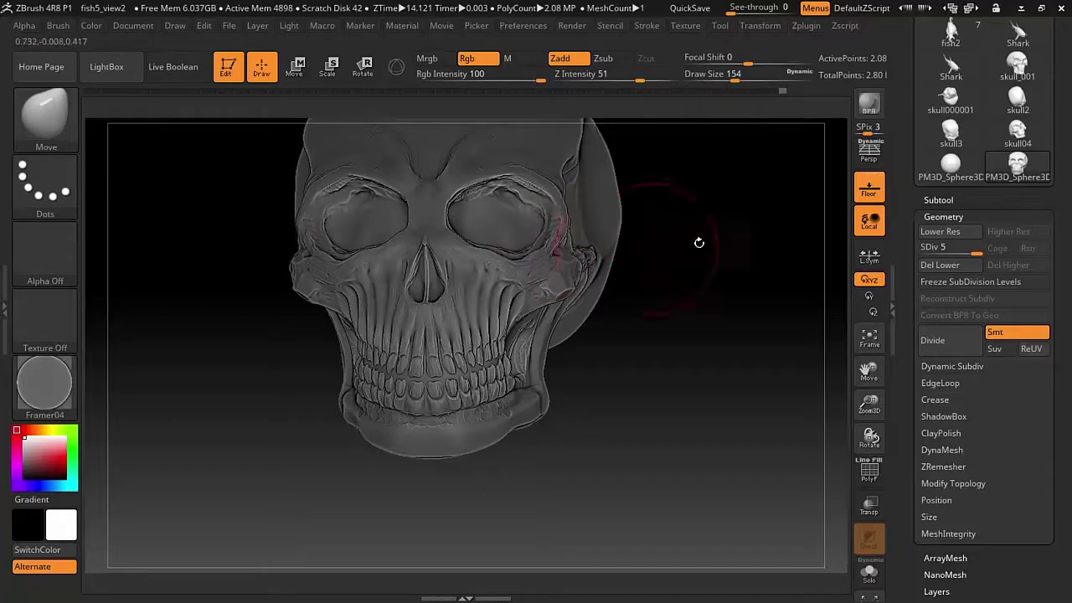
pyautogui.moveTo(699, 242)
pyautogui.mouseDown()
pyautogui.moveTo(670, 252)
pyautogui.moveTo(681, 292)
pyautogui.moveTo(527, 261)
pyautogui.mouseUp()
pyautogui.write('s87')
# - Adjust the brows, eye sockets and upper cheeks with the Move brush at draw sizes 140 and 83
pyautogui.moveTo(726, 258)
pyautogui.mouseDown()
pyautogui.moveTo(566, 167)
pyautogui.moveTo(648, 256)
pyautogui.moveTo(695, 167)
pyautogui.mouseUp()
pyautogui.moveTo(719, 126); pyautogui.dragTo(509, 184)
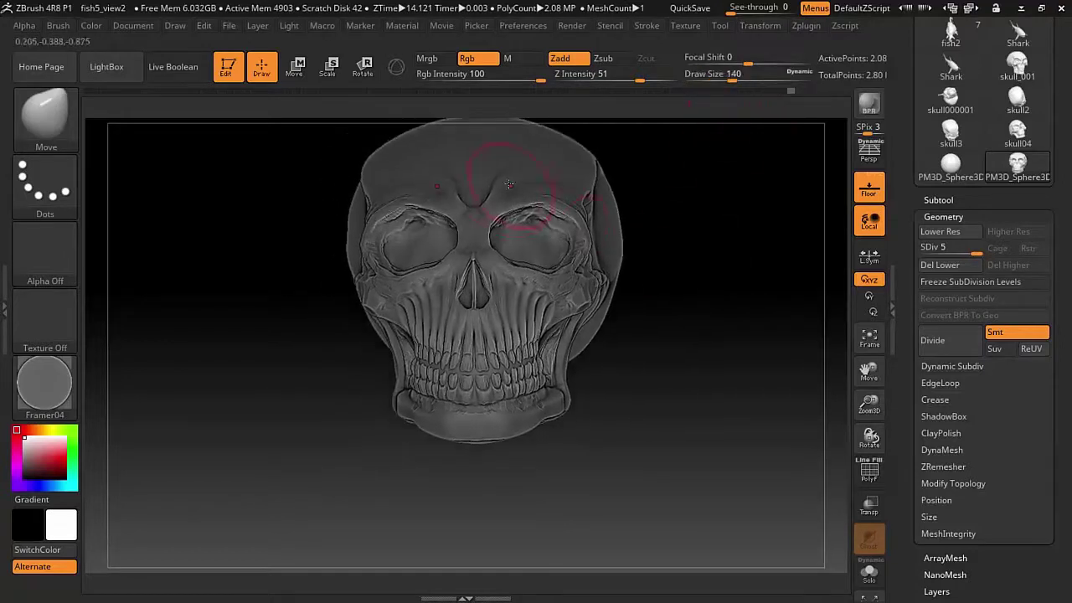
pyautogui.moveTo(495, 225); pyautogui.dragTo(622, 311)
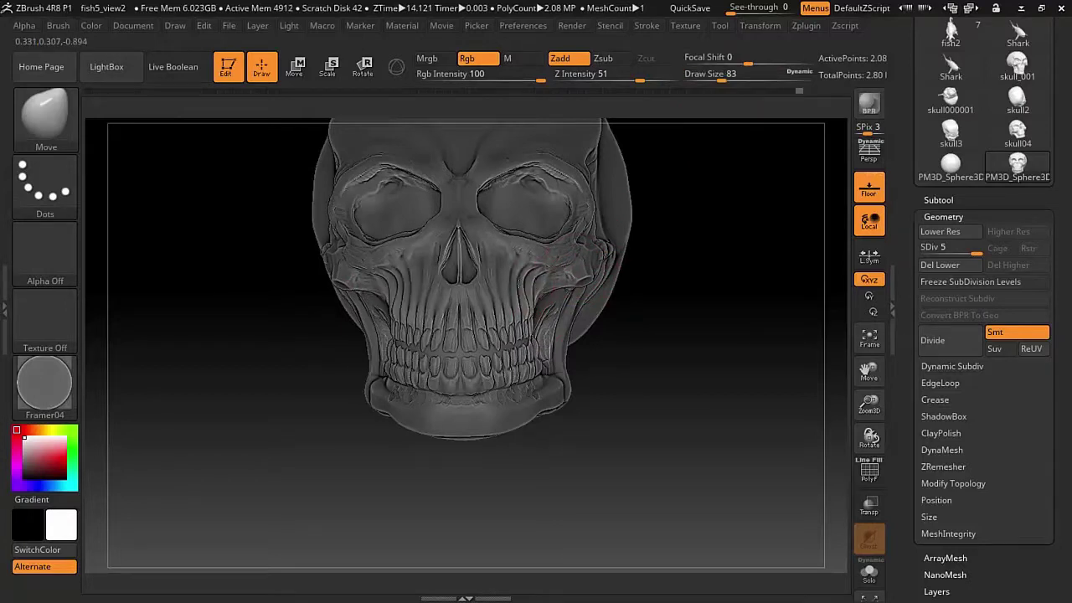
pyautogui.moveTo(694, 191); pyautogui.dragTo(645, 213)
# - Reshape the cranium with the Move brush at draw sizes 324 and 386, using subdivision level 3 before returning to level 5
pyautogui.moveTo(557, 339)
pyautogui.mouseDown(button='right')
pyautogui.moveTo(639, 222)
pyautogui.moveTo(665, 232)
pyautogui.moveTo(481, 251)
pyautogui.mouseUp(button='right')
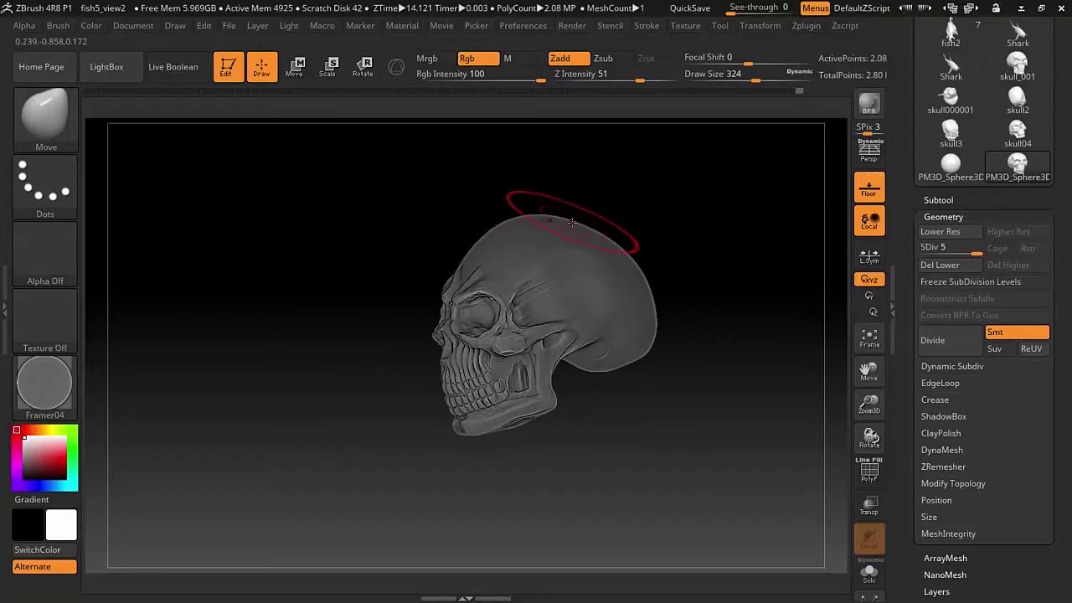
pyautogui.moveTo(697, 178); pyautogui.dragTo(759, 110, button='right')
pyautogui.moveTo(657, 329)
pyautogui.mouseDown(button='right')
pyautogui.moveTo(650, 334)
pyautogui.moveTo(670, 226)
pyautogui.moveTo(712, 276)
pyautogui.moveTo(685, 228)
pyautogui.moveTo(418, 240)
pyautogui.moveTo(595, 242)
pyautogui.moveTo(686, 277)
pyautogui.moveTo(659, 333)
pyautogui.mouseUp(button='right')
pyautogui.hotkey('shift', 'd')
pyautogui.hotkey('shift', 'd')
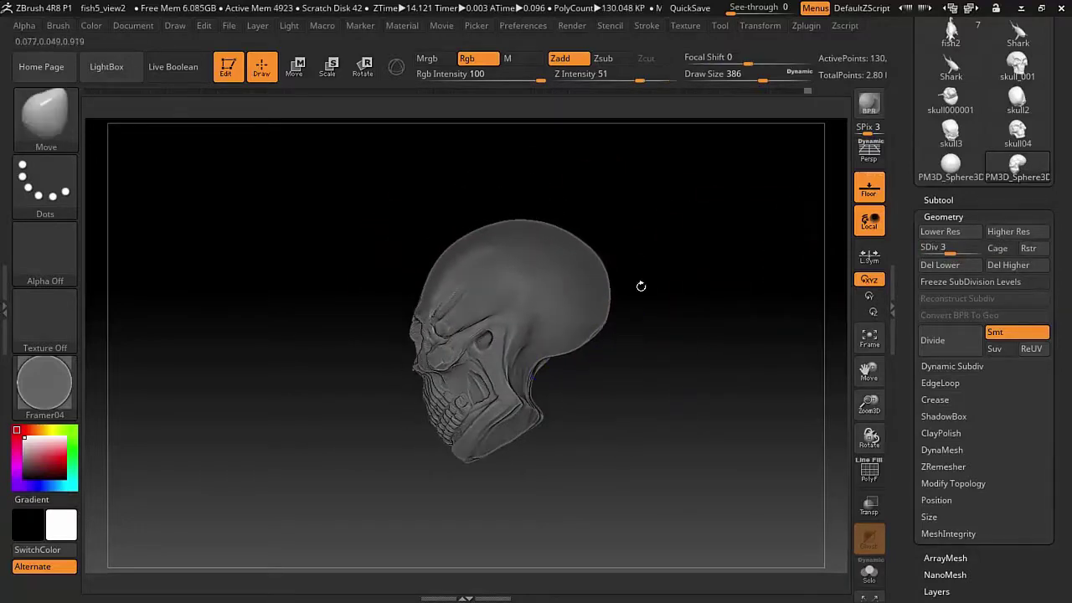
pyautogui.press('d')
pyautogui.press('d')
# - Add ClayTubes strokes on the bone beside the nasal opening at draw size 20 and subdivide the mesh once more
pyautogui.moveTo(665, 196)
pyautogui.keyDown('shift'); pyautogui.mouseDown(button='right')
pyautogui.moveTo(770, 330)
pyautogui.moveTo(778, 290)
pyautogui.moveTo(745, 271)
pyautogui.moveTo(722, 290)
pyautogui.moveTo(727, 332)
pyautogui.mouseUp(button='right'); pyautogui.keyUp('shift')
pyautogui.press('b')
pyautogui.press('c')
pyautogui.press('t')
pyautogui.press(']')
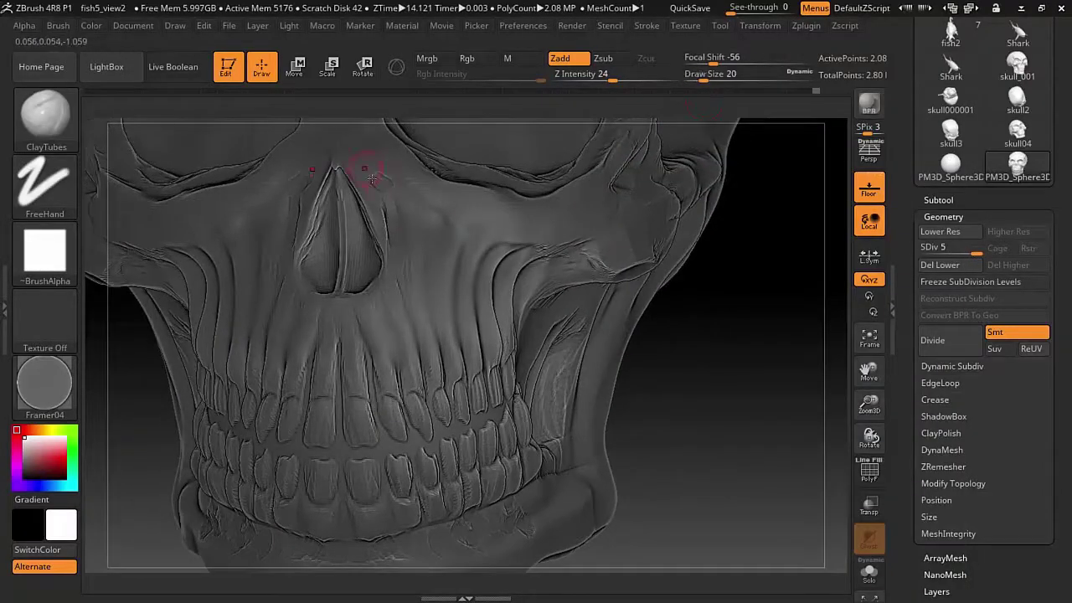
pyautogui.hotkey('ctrl', 'd')
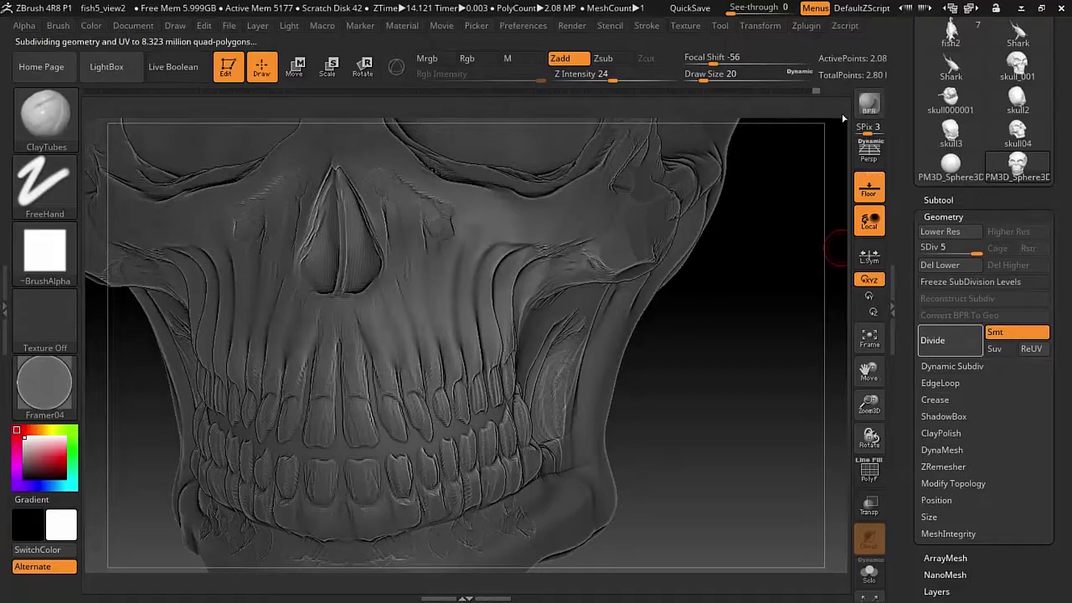
# - Add ClayTubes strokes around the rims of the eye sockets at draw sizes 16 and 27
pyautogui.moveTo(591, 221); pyautogui.dragTo(450, 220, button='right')
pyautogui.moveTo(670, 222)
pyautogui.keyDown('alt'); pyautogui.mouseDown(button='right')
pyautogui.moveTo(536, 251)
pyautogui.moveTo(411, 204)
pyautogui.mouseUp(button='right'); pyautogui.keyUp('alt')
pyautogui.press('[')
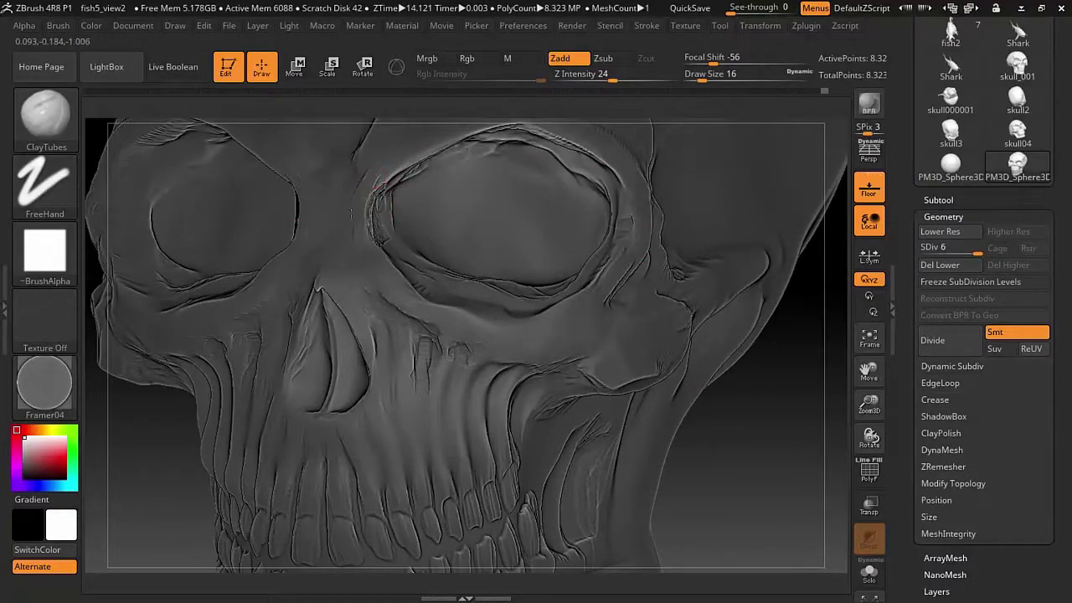
pyautogui.moveTo(404, 292); pyautogui.dragTo(426, 216, button='right')
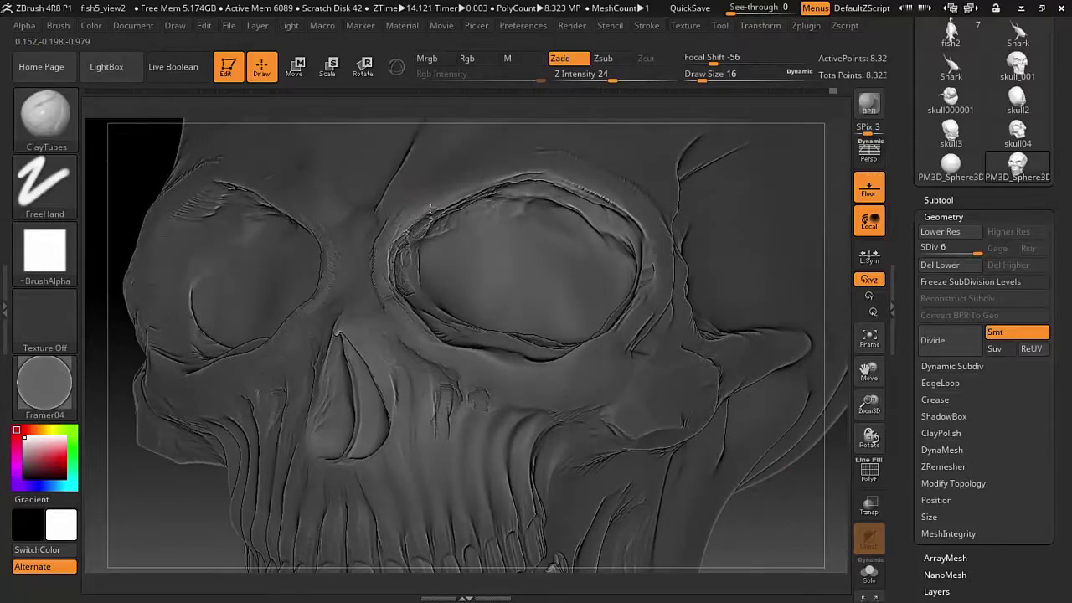
pyautogui.press(']')
pyautogui.moveTo(469, 194)
pyautogui.mouseDown()
pyautogui.moveTo(557, 177)
pyautogui.moveTo(628, 211)
pyautogui.mouseUp()
pyautogui.moveTo(552, 352)
pyautogui.mouseDown()
pyautogui.moveTo(499, 358)
pyautogui.moveTo(533, 350)
pyautogui.mouseUp()
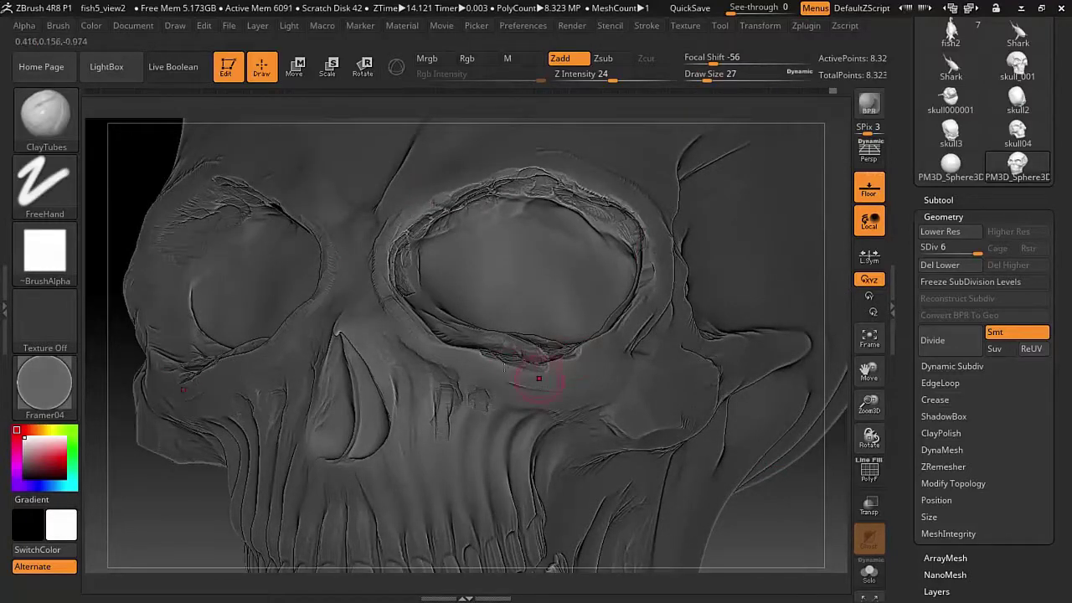
pyautogui.moveTo(411, 208)
pyautogui.mouseDown()
pyautogui.moveTo(499, 240)
pyautogui.moveTo(487, 293)
pyautogui.mouseUp()
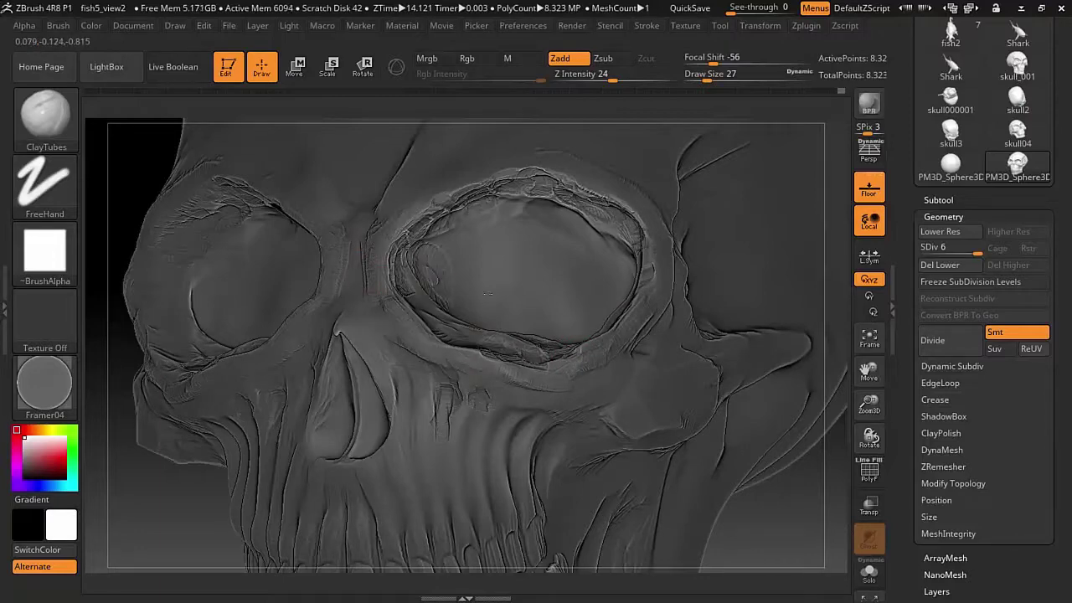
# - Build up the inside of the eye sockets with ClayTubes at draw size 71, and reduce the draw size to 39
pyautogui.press(']')
pyautogui.press(']')
pyautogui.press(']')
pyautogui.press(']')
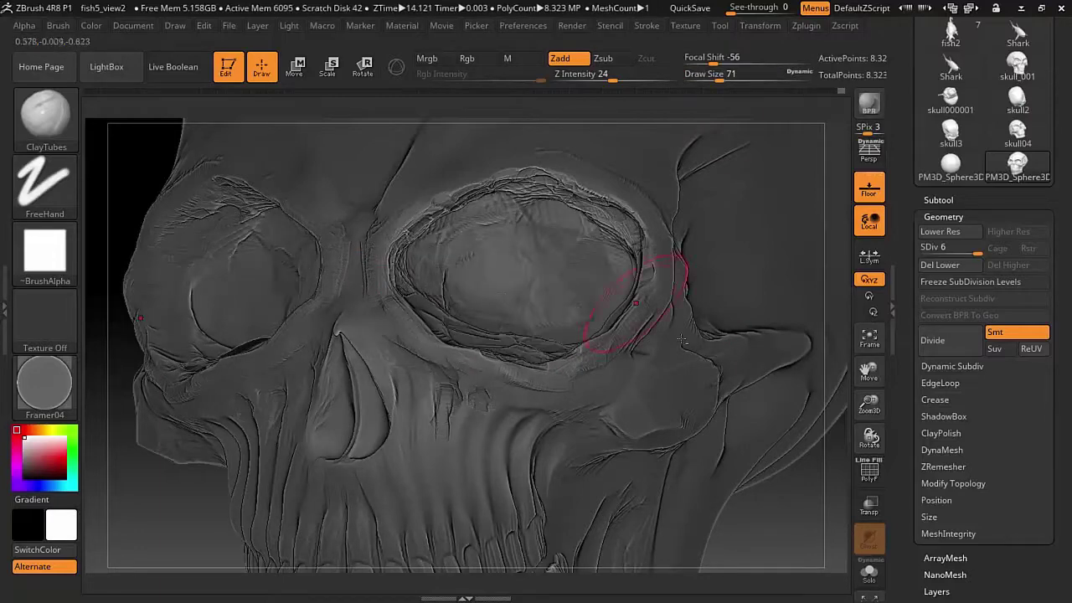
pyautogui.moveTo(833, 360)
pyautogui.mouseDown()
pyautogui.moveTo(741, 459)
pyautogui.moveTo(544, 209)
pyautogui.mouseUp()
pyautogui.press('[')
pyautogui.press('[')
pyautogui.press('[')
pyautogui.press('[')
pyautogui.press('[')
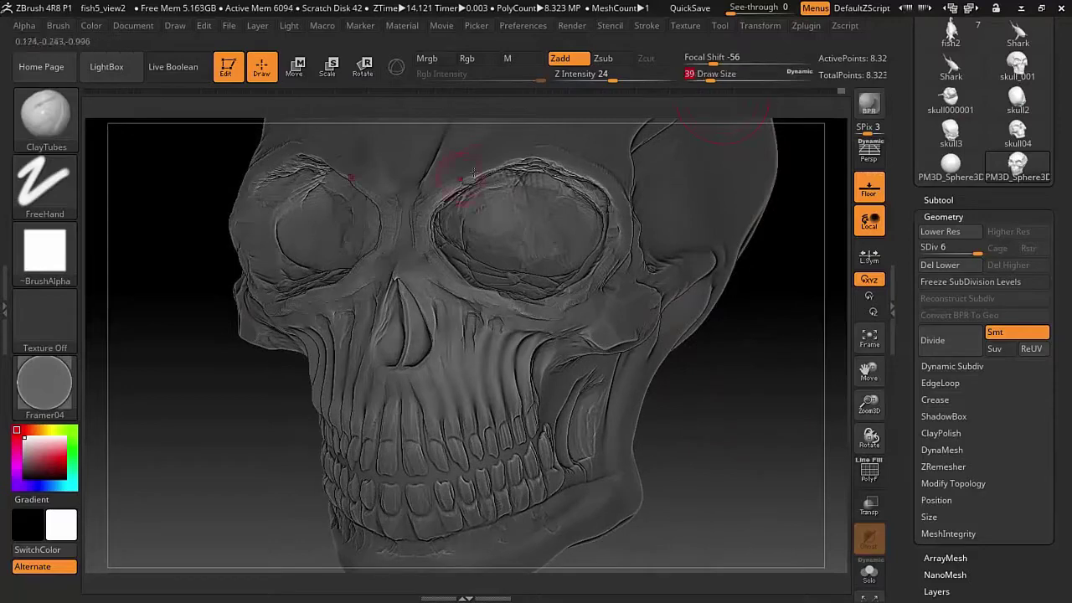
# - Sharpen the edges around the eye sockets, nasal bridge and temple with the Pinch brush at draw sizes 16 and 20
pyautogui.press('b')
pyautogui.click(502, 159)
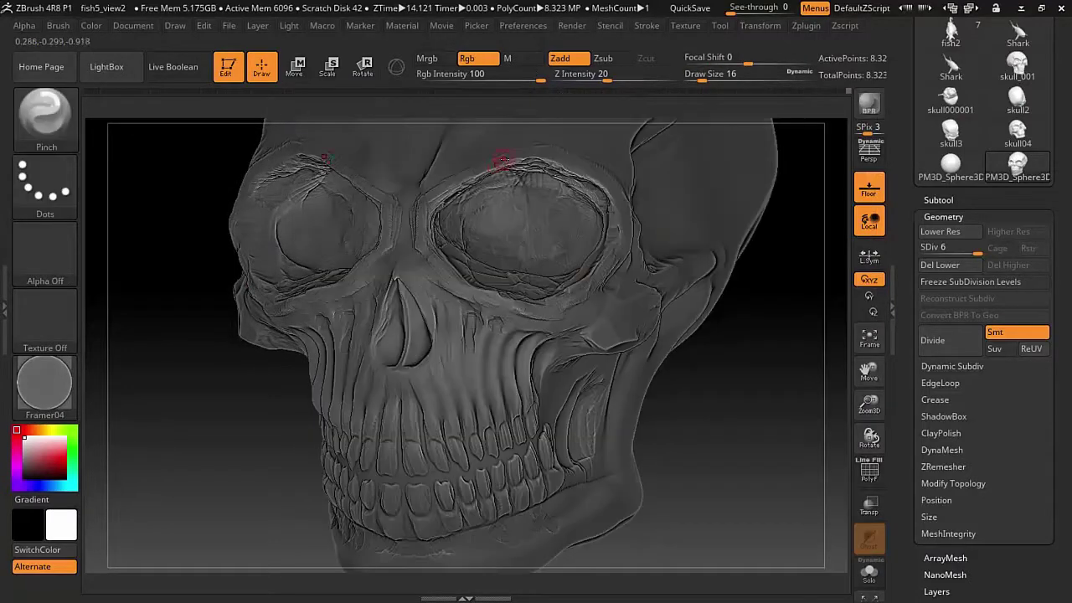
pyautogui.moveTo(429, 326); pyautogui.dragTo(398, 231)
pyautogui.press(']')
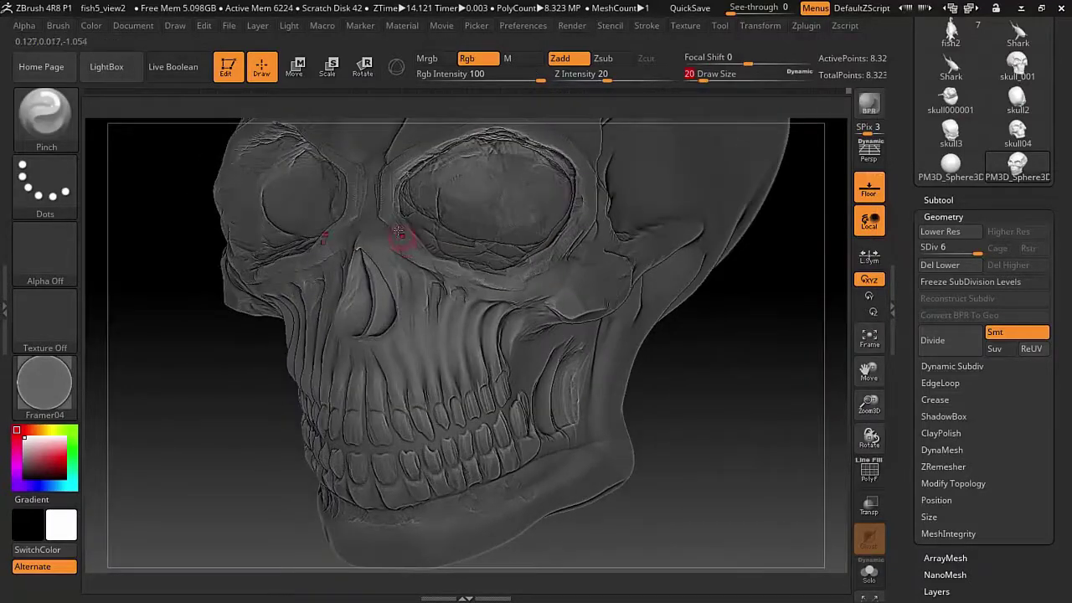
pyautogui.moveTo(587, 198); pyautogui.dragTo(616, 149)
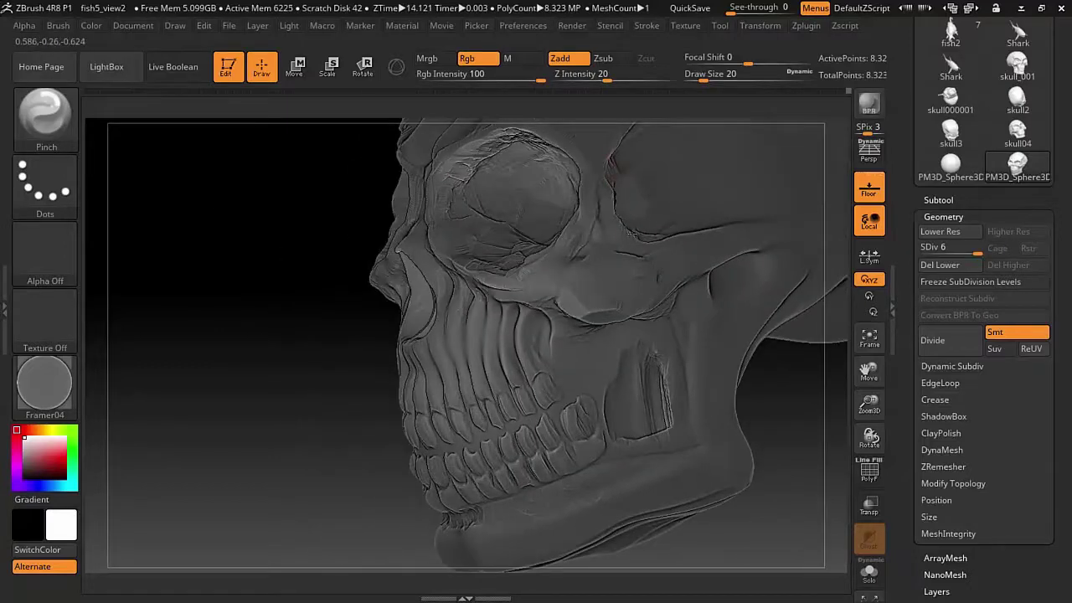
pyautogui.moveTo(790, 216)
pyautogui.mouseDown()
pyautogui.moveTo(770, 348)
pyautogui.moveTo(680, 353)
pyautogui.moveTo(646, 282)
pyautogui.moveTo(484, 357)
pyautogui.moveTo(534, 333)
pyautogui.moveTo(527, 366)
pyautogui.moveTo(470, 344)
pyautogui.moveTo(548, 356)
pyautogui.mouseUp()
# - Build up the hollow behind the teeth below the cheekbone with the ClayBuildup brush at draw size 56
pyautogui.press('b')
pyautogui.press('c')
pyautogui.press('b')
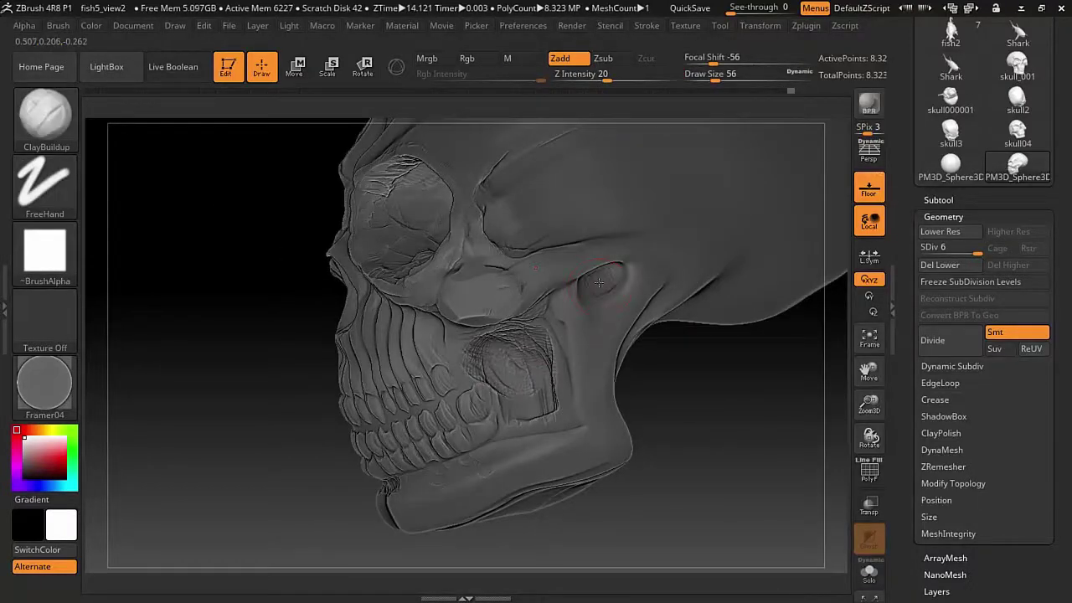
pyautogui.moveTo(661, 368)
pyautogui.mouseDown()
pyautogui.moveTo(645, 361)
pyautogui.moveTo(669, 359)
pyautogui.mouseUp()
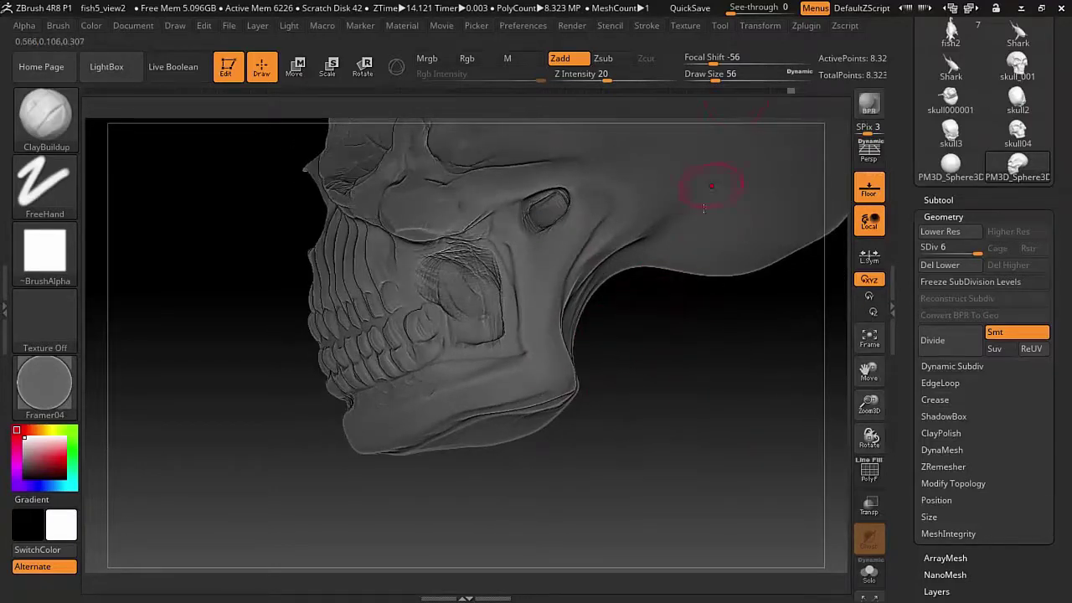
# - Return to ClayTubes at draw size 25 for strokes over the brows and apply the MAH_Shiny material
pyautogui.moveTo(703, 208)
pyautogui.mouseDown()
pyautogui.moveTo(514, 401)
pyautogui.moveTo(629, 313)
pyautogui.moveTo(581, 360)
pyautogui.moveTo(541, 292)
pyautogui.moveTo(642, 318)
pyautogui.moveTo(653, 391)
pyautogui.moveTo(693, 344)
pyautogui.moveTo(703, 210)
pyautogui.mouseUp()
pyautogui.press('b')
pyautogui.press('t')
pyautogui.press('d')
pyautogui.moveTo(731, 80); pyautogui.dragTo(702, 93)
pyautogui.press('b')
pyautogui.press('c')
pyautogui.press('t')
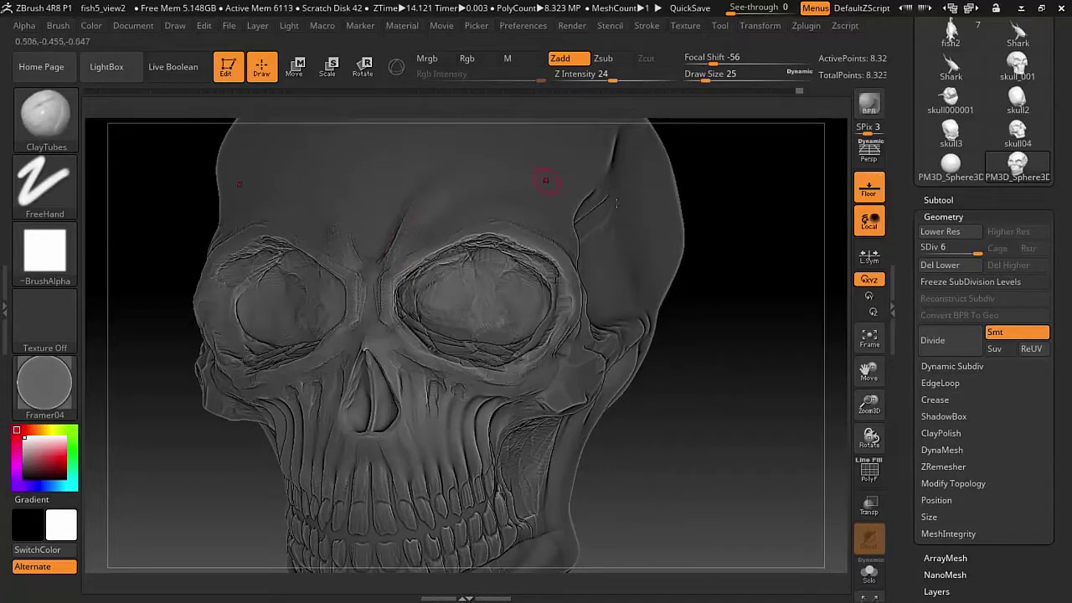
pyautogui.press('m')
pyautogui.click(801, 276)
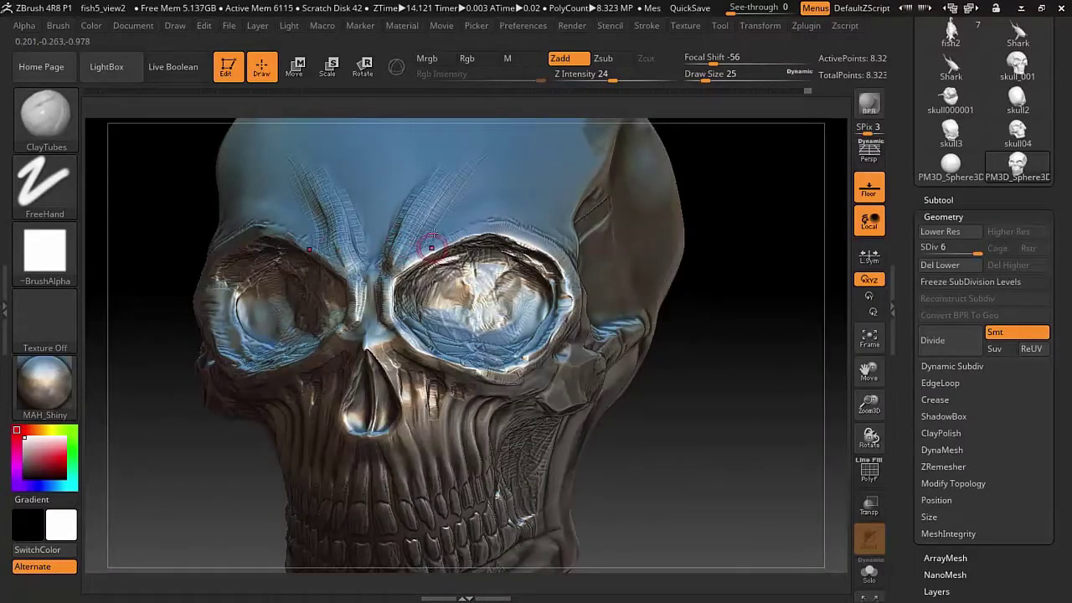
# - Add ClayTubes strokes to the cheekbones, upper jaw and tooth gaps, going down to draw size 11, and save the project
pyautogui.moveTo(373, 331); pyautogui.dragTo(334, 322, button='right')
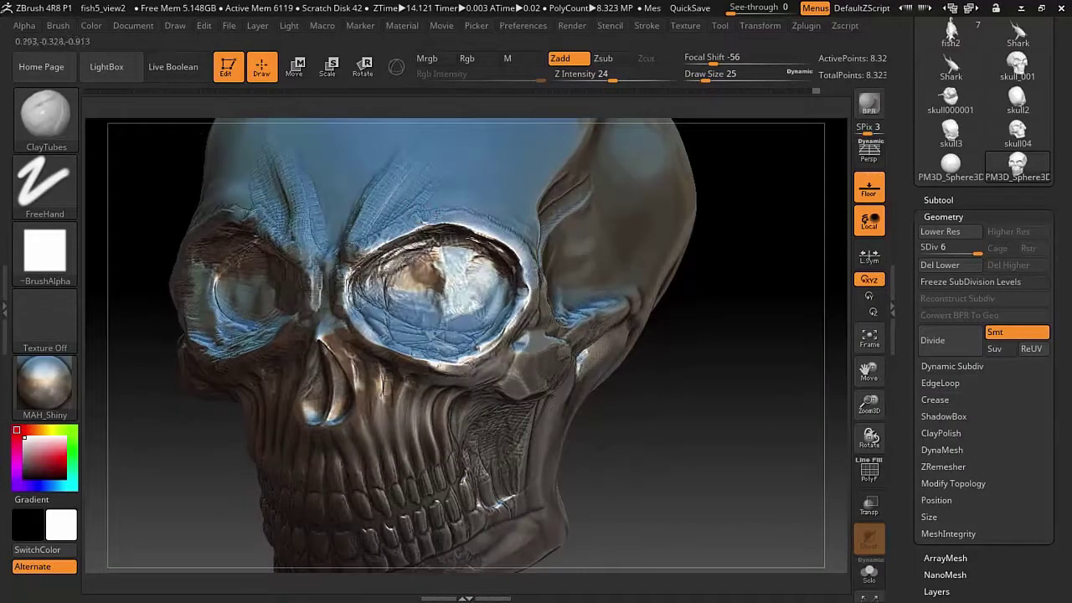
pyautogui.moveTo(771, 258)
pyautogui.mouseDown(button='right')
pyautogui.moveTo(427, 205)
pyautogui.moveTo(536, 251)
pyautogui.moveTo(503, 236)
pyautogui.mouseUp(button='right')
pyautogui.moveTo(504, 235)
pyautogui.mouseDown()
pyautogui.moveTo(512, 251)
pyautogui.moveTo(486, 219)
pyautogui.moveTo(457, 209)
pyautogui.moveTo(584, 270)
pyautogui.mouseUp()
pyautogui.moveTo(583, 269); pyautogui.dragTo(358, 329, button='right')
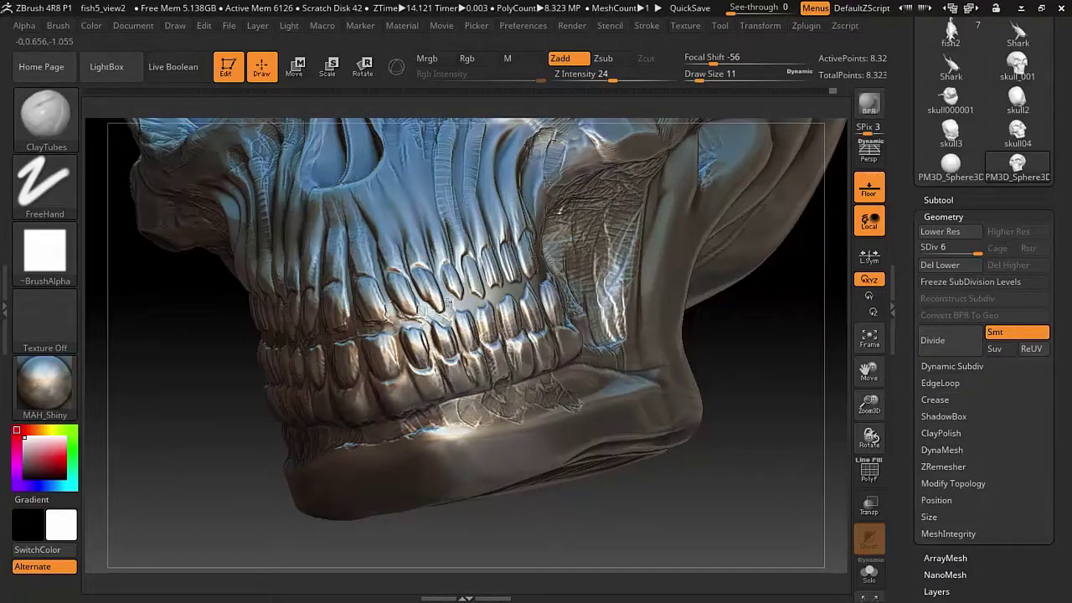
pyautogui.hotkey('ctrl', 's')
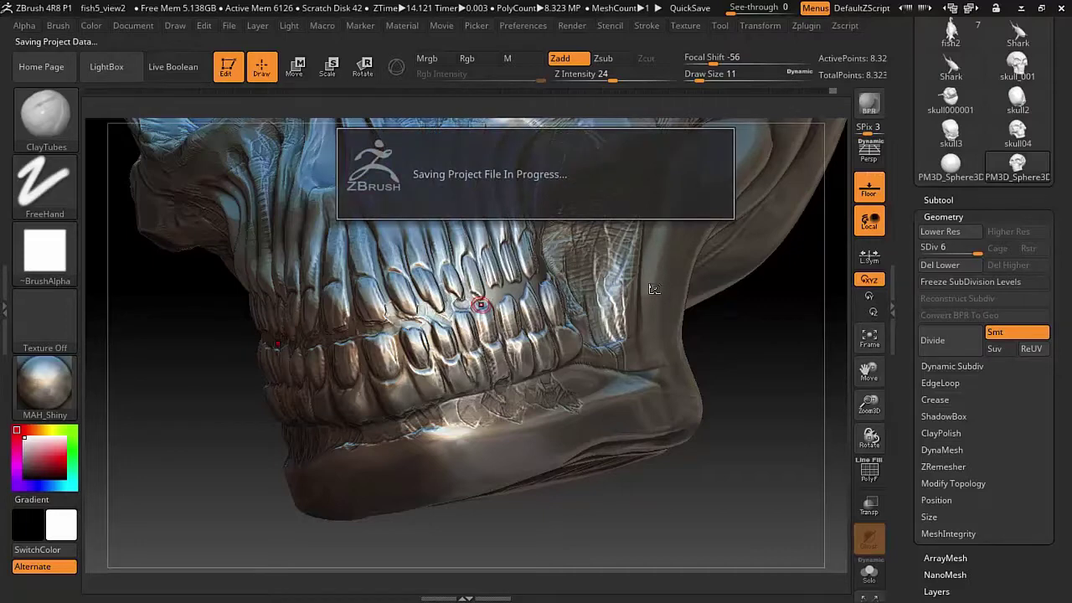
# - Cover the lower jawbone with ClayTubes strokes at draw size 25 from the side view
pyautogui.moveTo(535, 284)
pyautogui.mouseDown(button='right')
pyautogui.moveTo(737, 400)
pyautogui.moveTo(536, 201)
pyautogui.moveTo(713, 376)
pyautogui.moveTo(559, 216)
pyautogui.mouseUp(button='right')
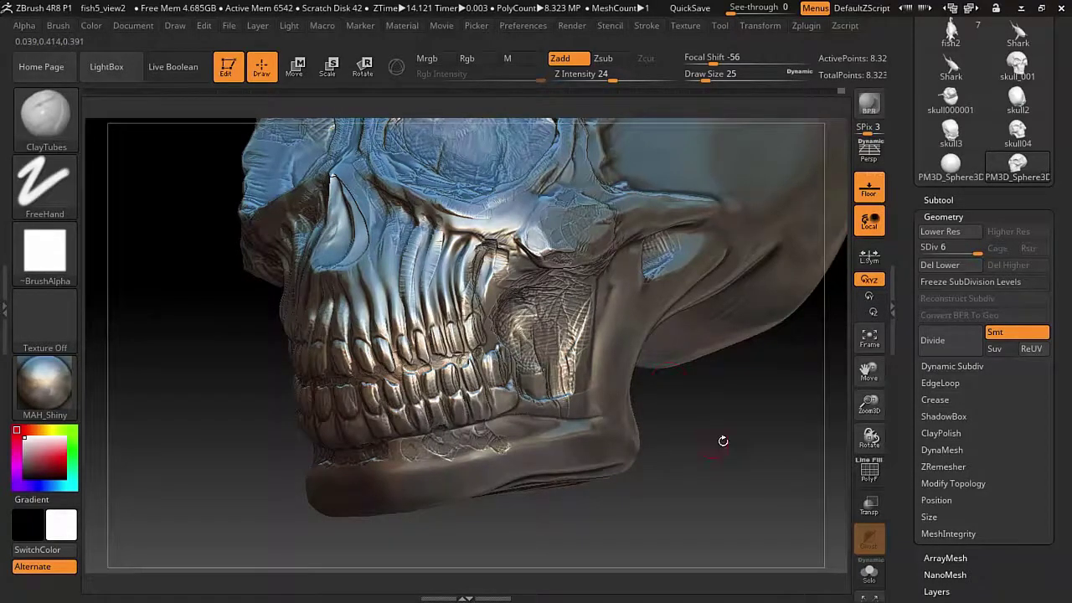
pyautogui.moveTo(722, 438); pyautogui.dragTo(422, 353, button='right')
pyautogui.moveTo(452, 328)
pyautogui.mouseDown()
pyautogui.moveTo(469, 311)
pyautogui.moveTo(503, 316)
pyautogui.mouseUp()
pyautogui.moveTo(509, 310); pyautogui.dragTo(524, 300, button='right')
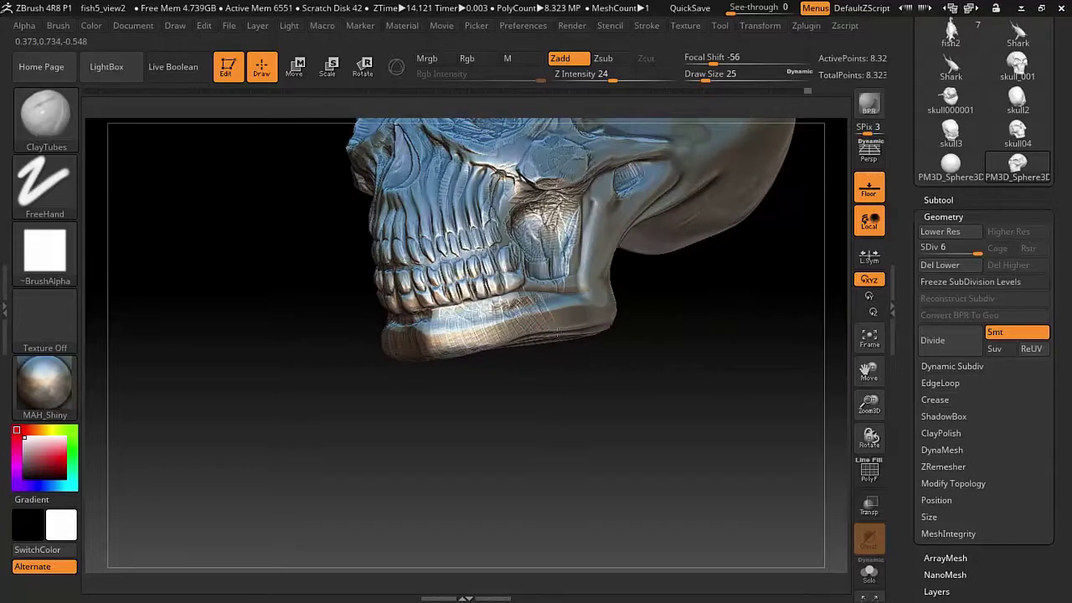
pyautogui.moveTo(586, 245)
pyautogui.mouseDown(button='right')
pyautogui.moveTo(640, 424)
pyautogui.moveTo(323, 426)
pyautogui.moveTo(412, 439)
pyautogui.moveTo(334, 544)
pyautogui.mouseUp(button='right')
# - Carve creases around the brows, eye sockets and upper cheeks with the DamStandard brush at draw size 22
pyautogui.press('s')
pyautogui.press('b')
pyautogui.press('d')
pyautogui.press('s')
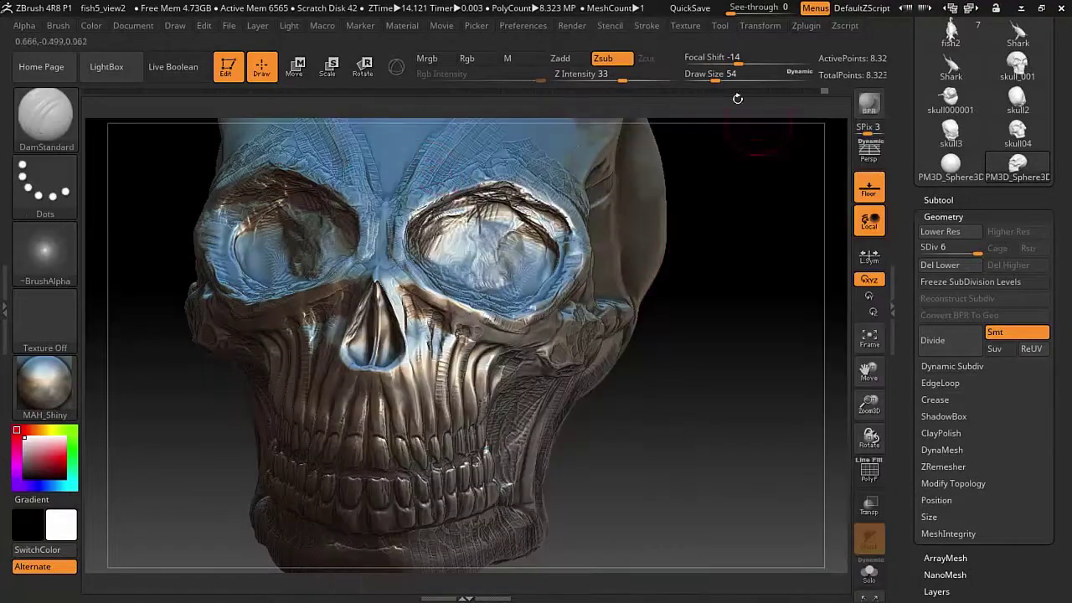
pyautogui.moveTo(586, 276)
pyautogui.keyDown('alt'); pyautogui.mouseDown(button='right')
pyautogui.moveTo(688, 285)
pyautogui.moveTo(536, 159)
pyautogui.mouseUp(button='right'); pyautogui.keyUp('alt')
pyautogui.press(']')
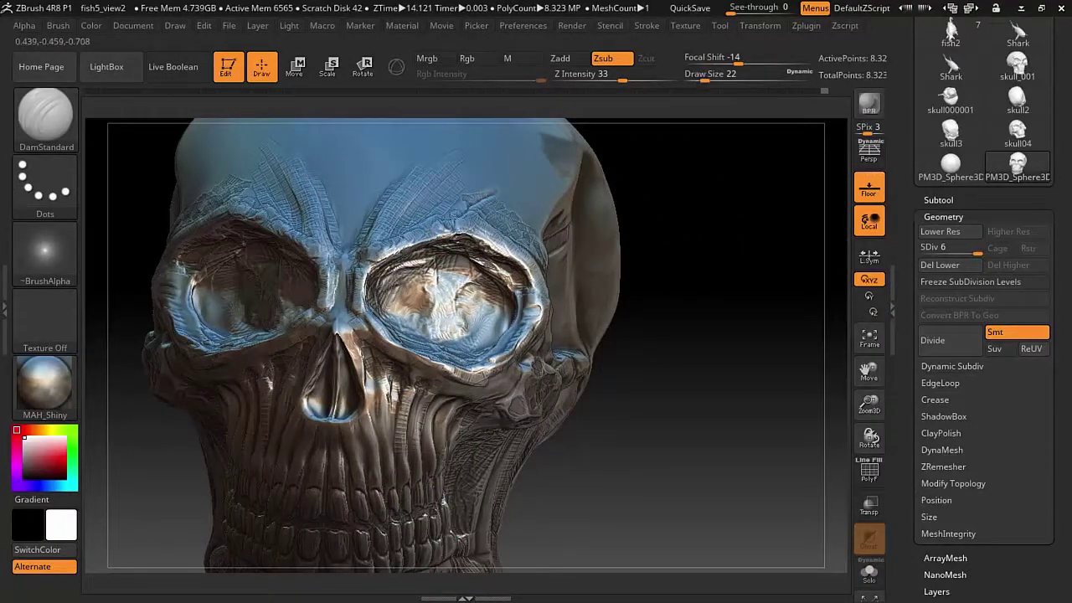
pyautogui.moveTo(694, 306); pyautogui.dragTo(429, 283, button='right')
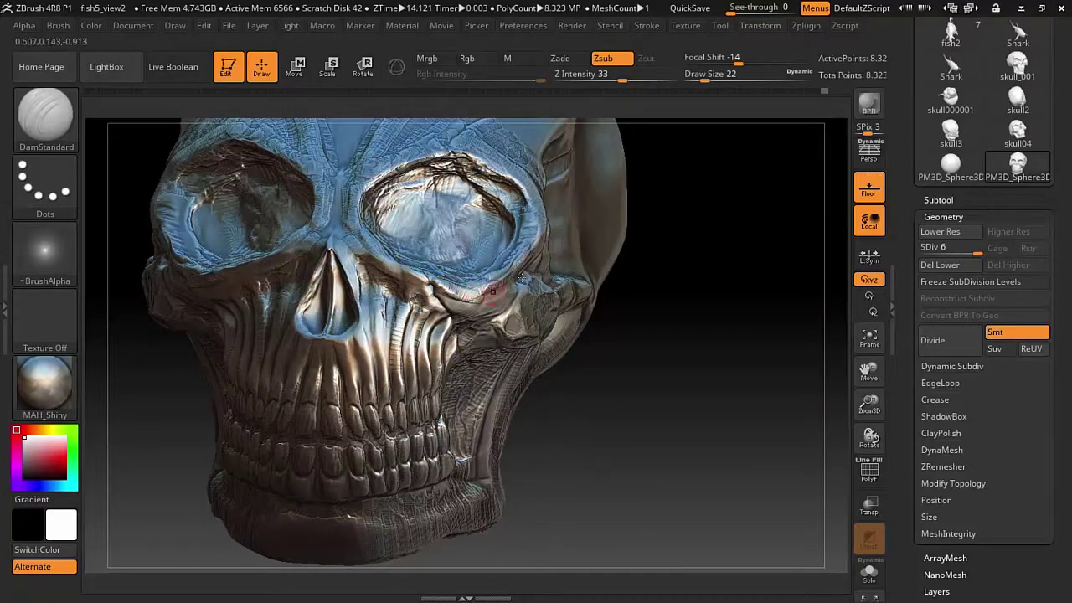
pyautogui.moveTo(520, 276); pyautogui.dragTo(355, 281, button='right')
# - Carve a branching crack up the forehead from above the eye socket with DamStandard at draw size 22
pyautogui.moveTo(616, 251); pyautogui.dragTo(465, 180, button='right')
pyautogui.moveTo(677, 214); pyautogui.dragTo(437, 336, button='right')
pyautogui.moveTo(394, 249)
pyautogui.mouseDown(button='right')
pyautogui.moveTo(503, 276)
pyautogui.moveTo(454, 246)
pyautogui.mouseUp(button='right')
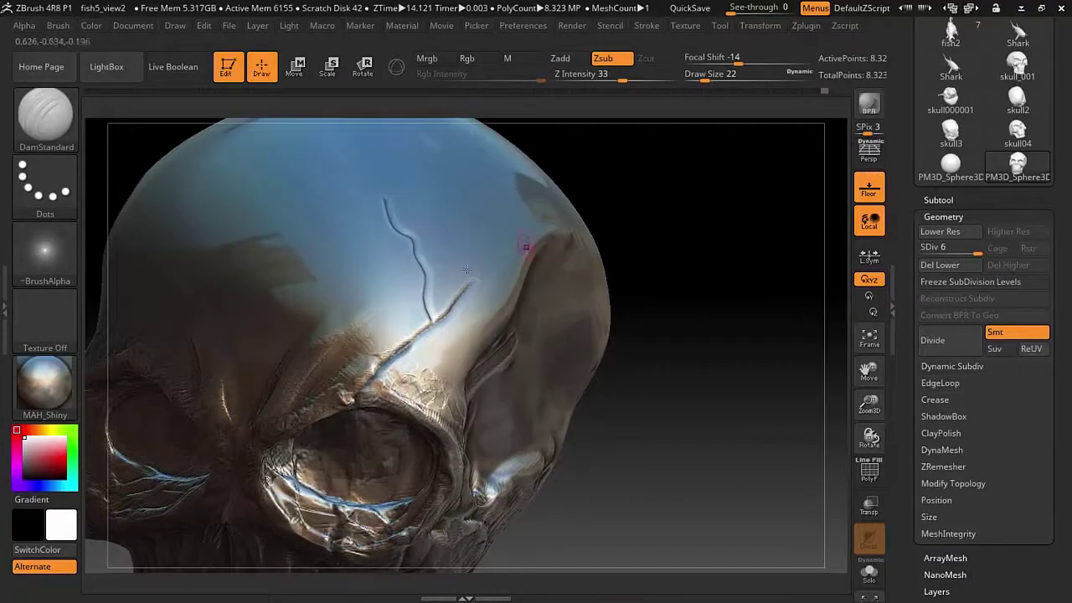
# - Build up the bone along both sides of the forehead crack with ClayTubes at draw size 23
pyautogui.press('b')
pyautogui.click(526, 149)
pyautogui.moveTo(614, 195); pyautogui.dragTo(470, 350, button='right')
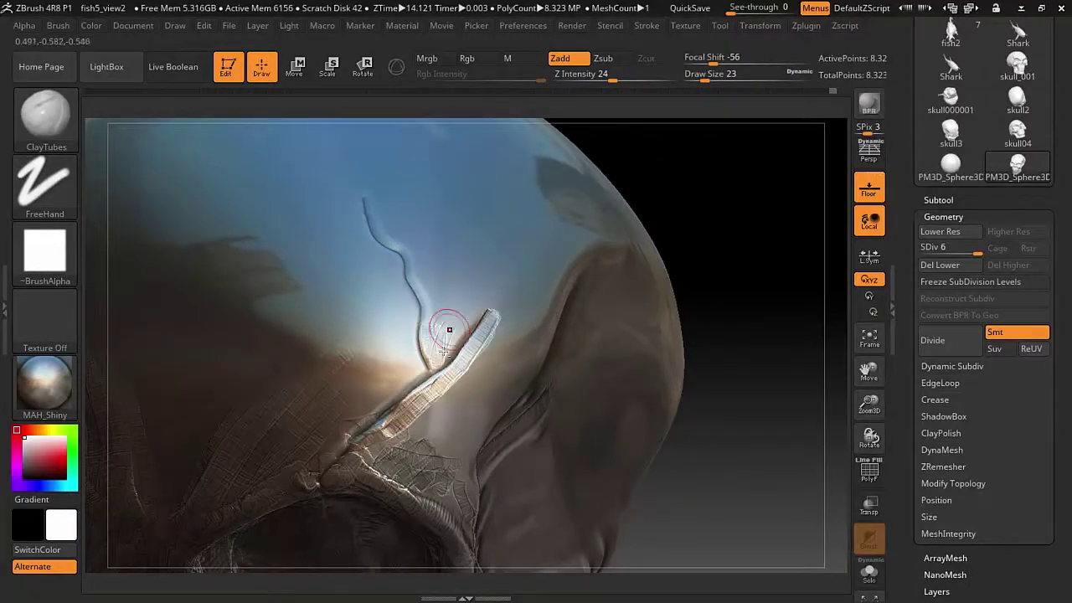
# - Bring up the skull3 model and examine its surface detail as a reference
pyautogui.click(950, 134)
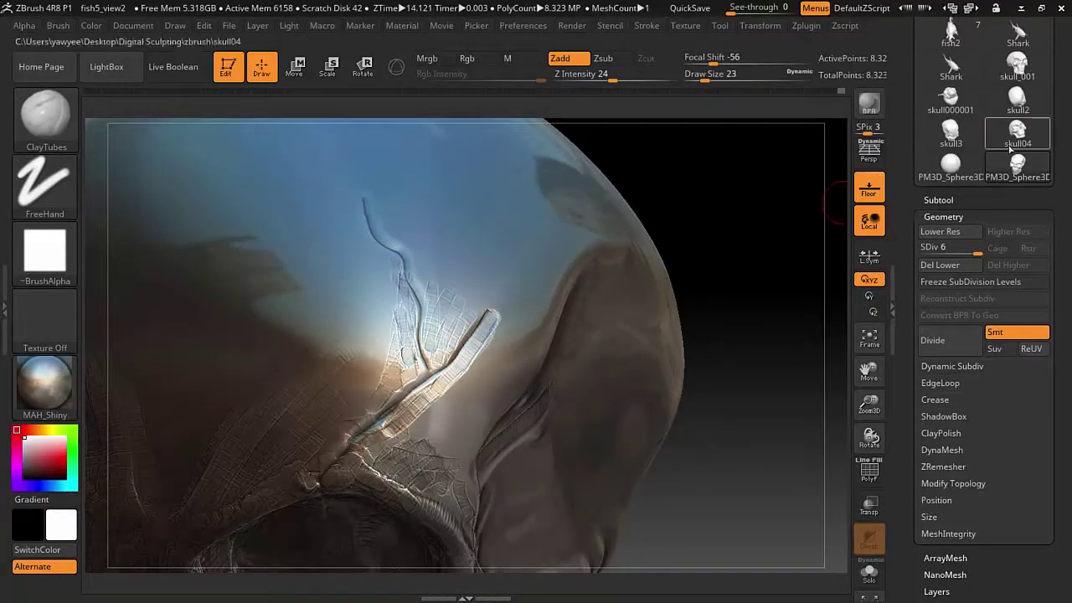
pyautogui.moveTo(577, 249); pyautogui.dragTo(603, 268, button='right')
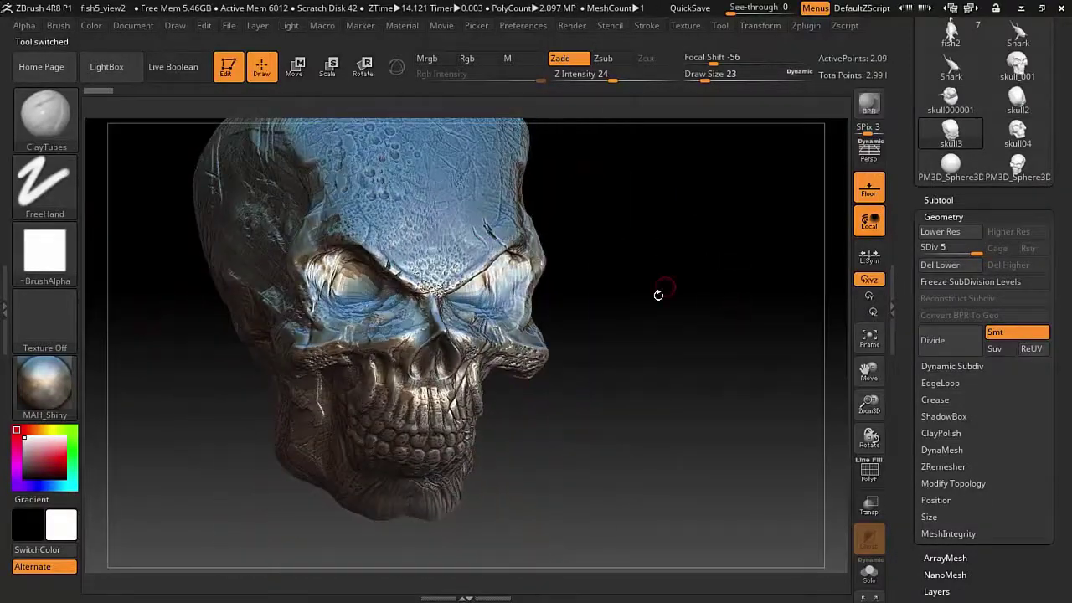
pyautogui.moveTo(658, 294)
pyautogui.mouseDown(button='right')
pyautogui.moveTo(713, 285)
pyautogui.moveTo(667, 338)
pyautogui.moveTo(156, 199)
pyautogui.mouseUp(button='right')
# - Stamp Alpha 23 pits over the brows and upper jaw with the Standard brush, DragRect stroke and Z Intensity 13
pyautogui.click(45, 251)
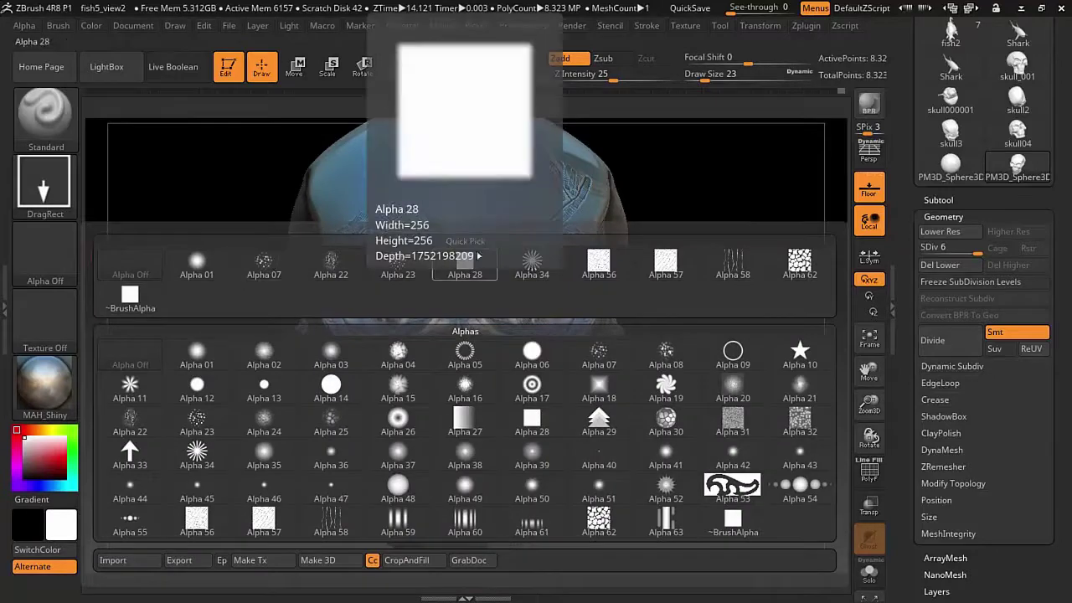
pyautogui.click(398, 263)
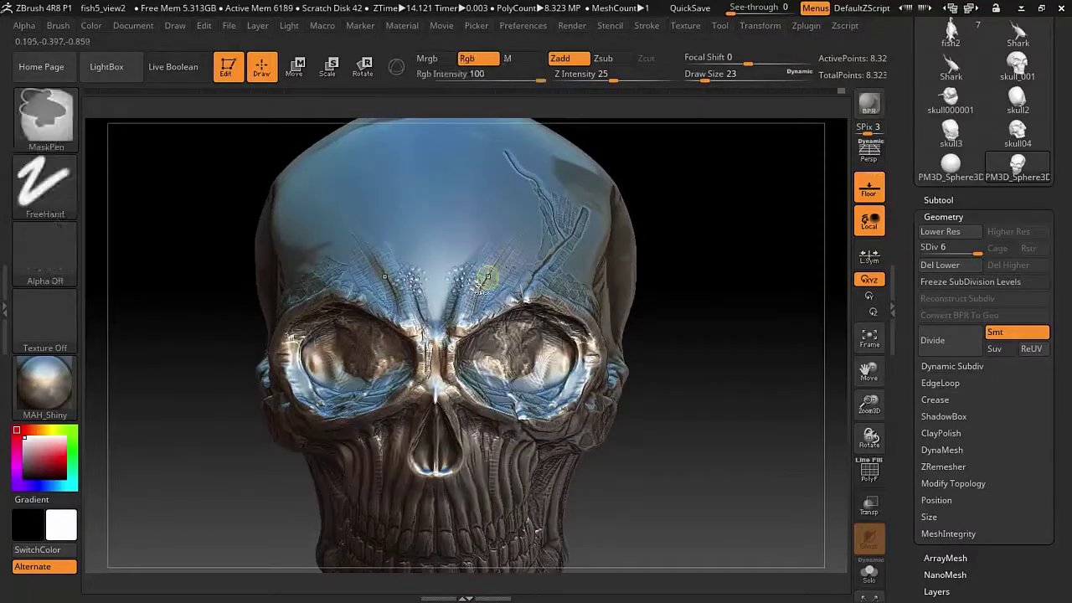
pyautogui.moveTo(452, 268); pyautogui.dragTo(452, 308)
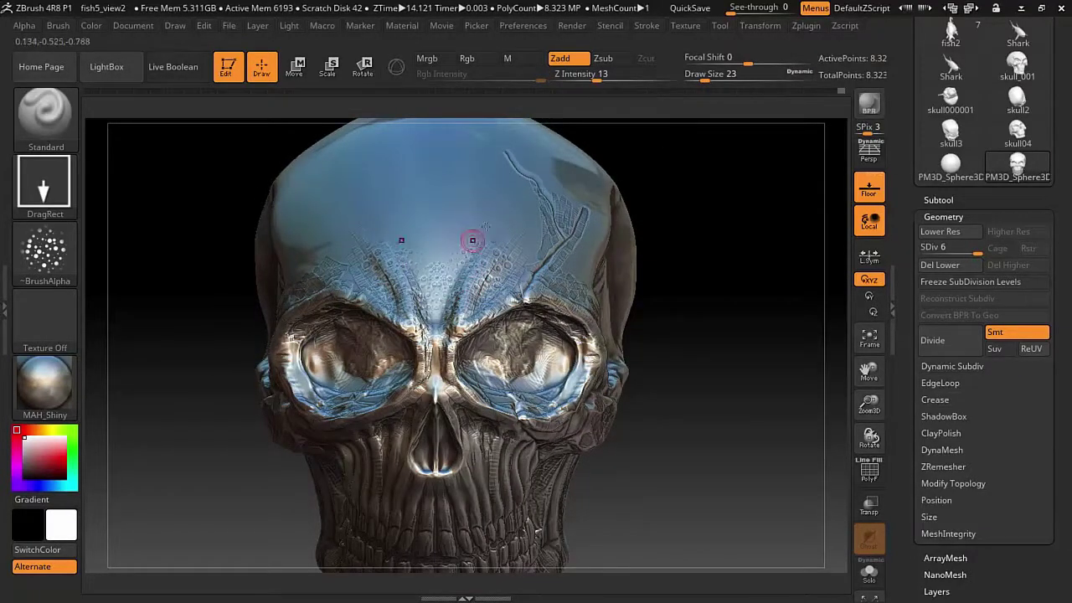
pyautogui.moveTo(436, 209); pyautogui.dragTo(519, 101, button='right')
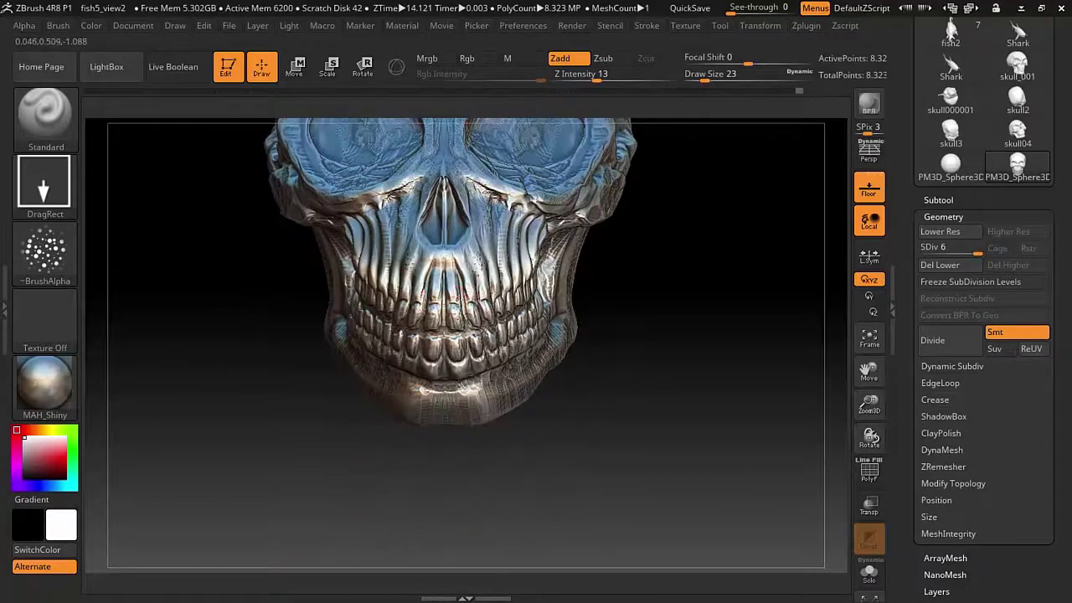
pyautogui.moveTo(672, 268); pyautogui.dragTo(534, 365, button='right')
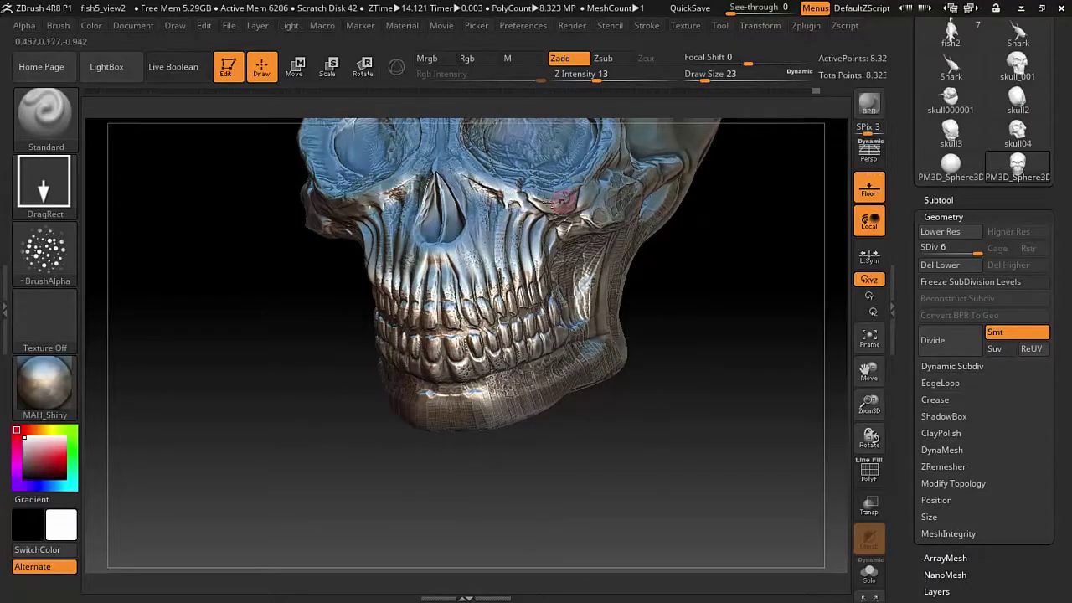
# - Stamp the same pitted alpha over the forehead and temple at Z Intensity 13
pyautogui.moveTo(473, 406); pyautogui.dragTo(384, 262, button='right')
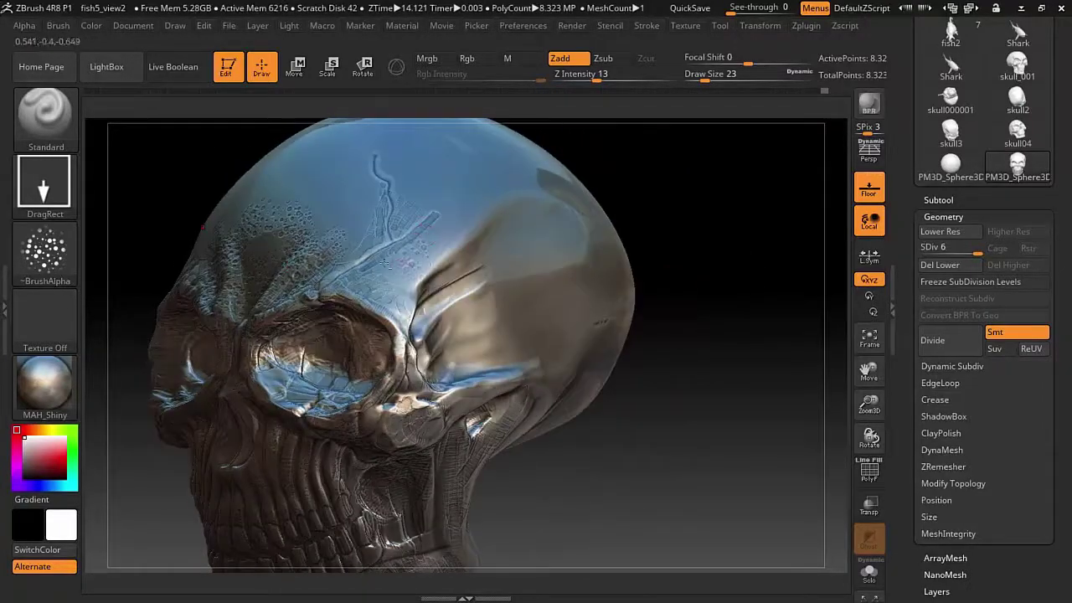
pyautogui.moveTo(352, 201); pyautogui.dragTo(373, 172)
pyautogui.moveTo(456, 297); pyautogui.dragTo(494, 251)
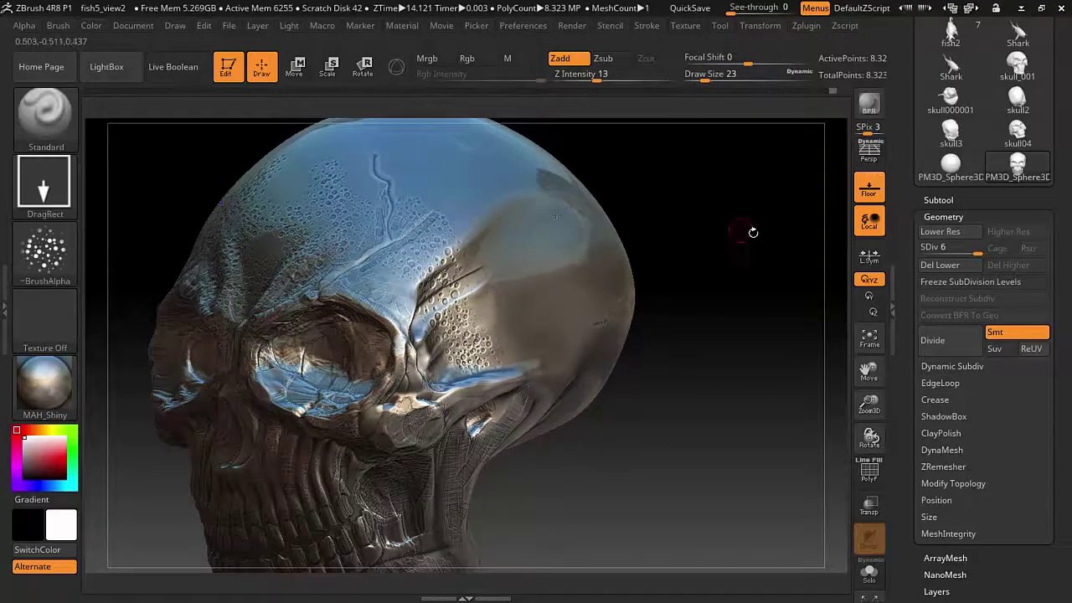
pyautogui.moveTo(753, 232)
pyautogui.mouseDown(button='right')
pyautogui.moveTo(586, 276)
pyautogui.moveTo(380, 195)
pyautogui.mouseUp(button='right')
# - Drop to subdivision level 5 and carve fine lines across the cranium with DamStandard at Z Intensity 14 and draw size 25
pyautogui.hotkey('shift', 'd')
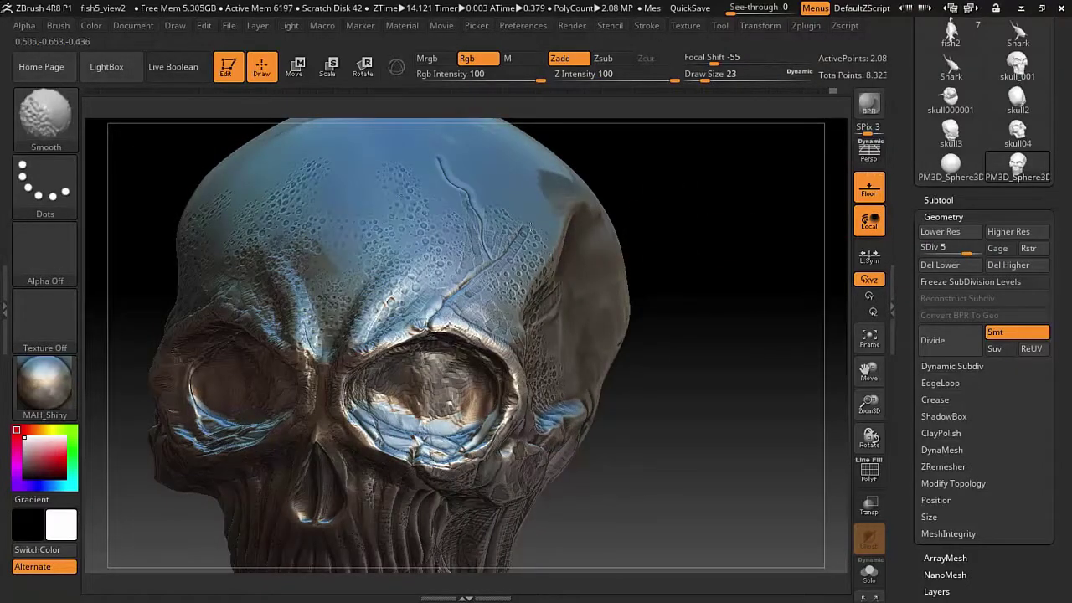
pyautogui.press('b')
pyautogui.press('d')
pyautogui.press('s')
pyautogui.moveTo(618, 220); pyautogui.dragTo(559, 182, button='right')
pyautogui.moveTo(621, 80); pyautogui.dragTo(598, 81)
pyautogui.moveTo(700, 80); pyautogui.dragTo(705, 80)
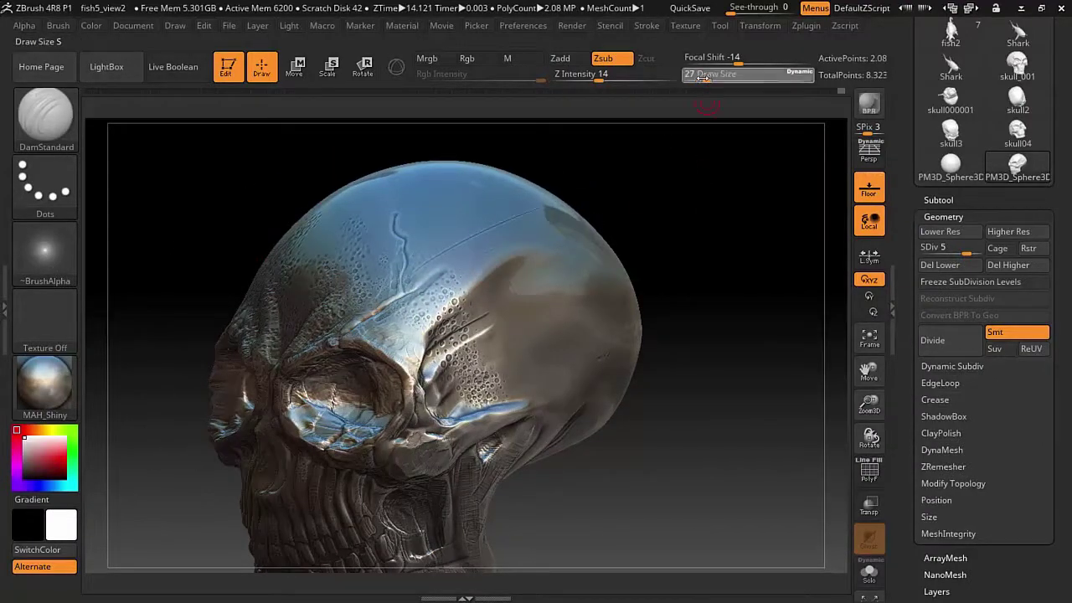
pyautogui.moveTo(347, 292)
pyautogui.mouseDown(button='right')
pyautogui.moveTo(320, 316)
pyautogui.moveTo(360, 335)
pyautogui.moveTo(443, 301)
pyautogui.moveTo(533, 294)
pyautogui.moveTo(503, 352)
pyautogui.moveTo(519, 318)
pyautogui.mouseUp(button='right')
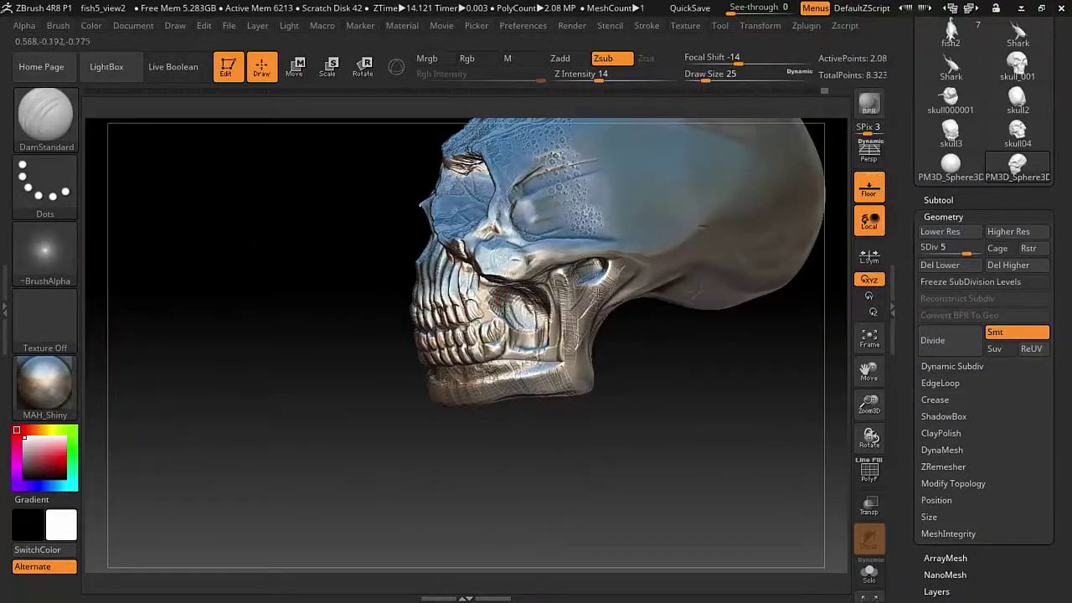
# - Carve crossing fine lines over the temple with DamStandard at Z Intensity 14 and draw size 25, and switch to the Pinch brush
pyautogui.moveTo(539, 394); pyautogui.dragTo(653, 232, button='right')
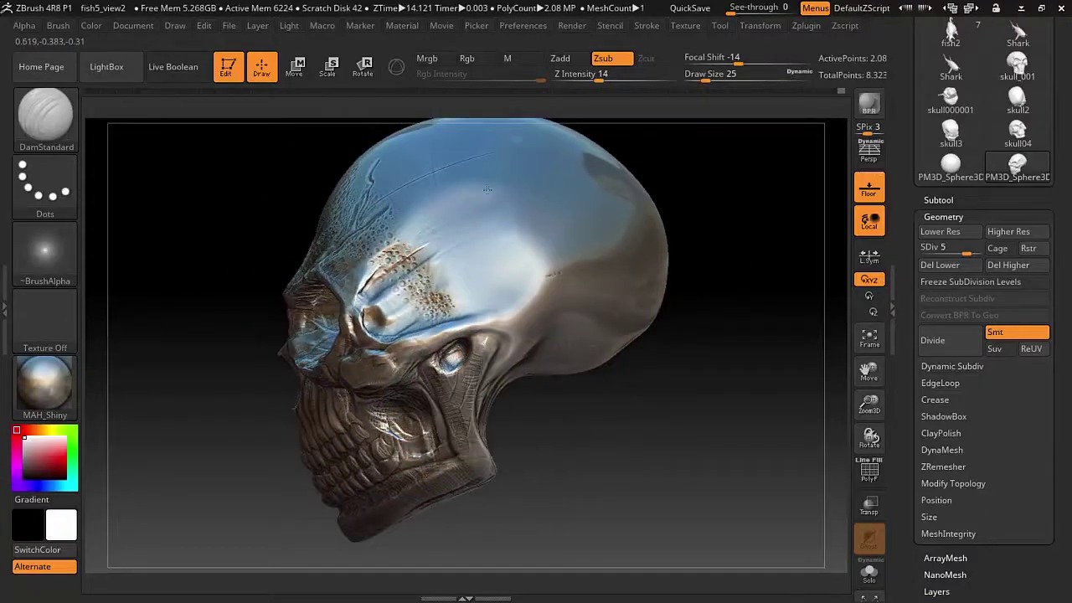
pyautogui.moveTo(549, 273)
pyautogui.mouseDown(button='right')
pyautogui.moveTo(660, 235)
pyautogui.moveTo(682, 256)
pyautogui.mouseUp(button='right')
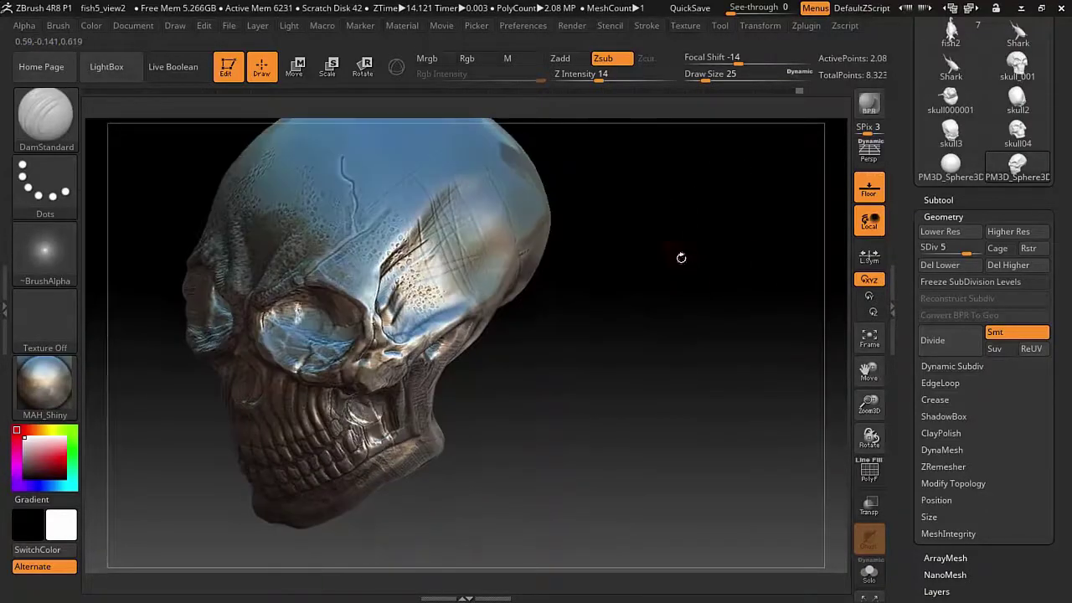
pyautogui.press('b')
pyautogui.press('p')
pyautogui.press('i')
pyautogui.moveTo(671, 193); pyautogui.dragTo(460, 240, button='right')
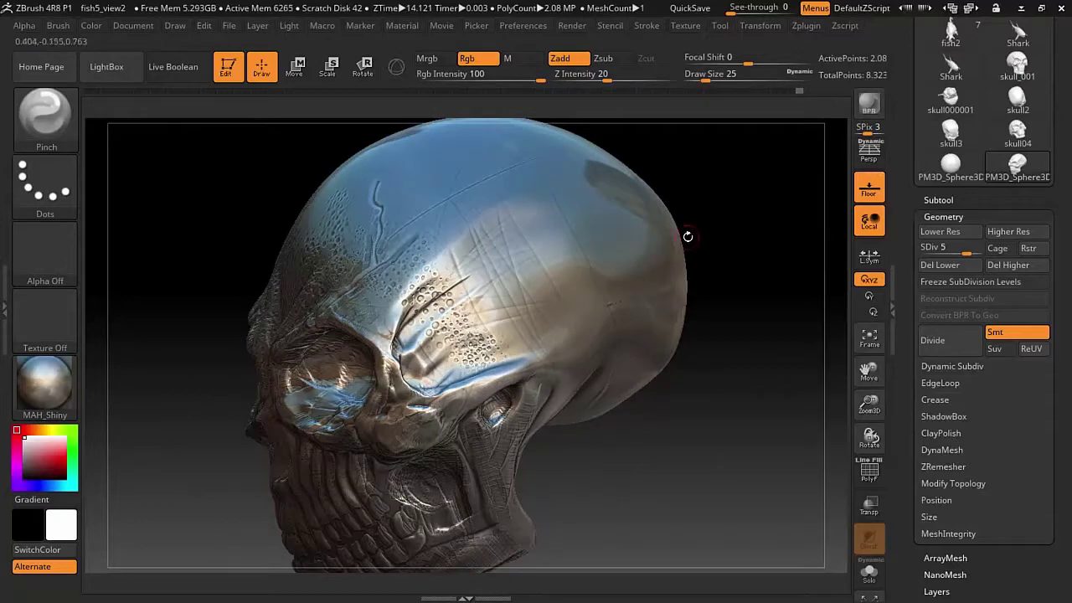
# - Build up long streaks across the temple with ClayBuildup at Z Intensity 20 and draw size 51, dropping the skull to subdivision level 3
pyautogui.press('b')
pyautogui.press('c')
pyautogui.press('b')
pyautogui.hotkey('shift', 'd')
pyautogui.hotkey('shift', 'd')
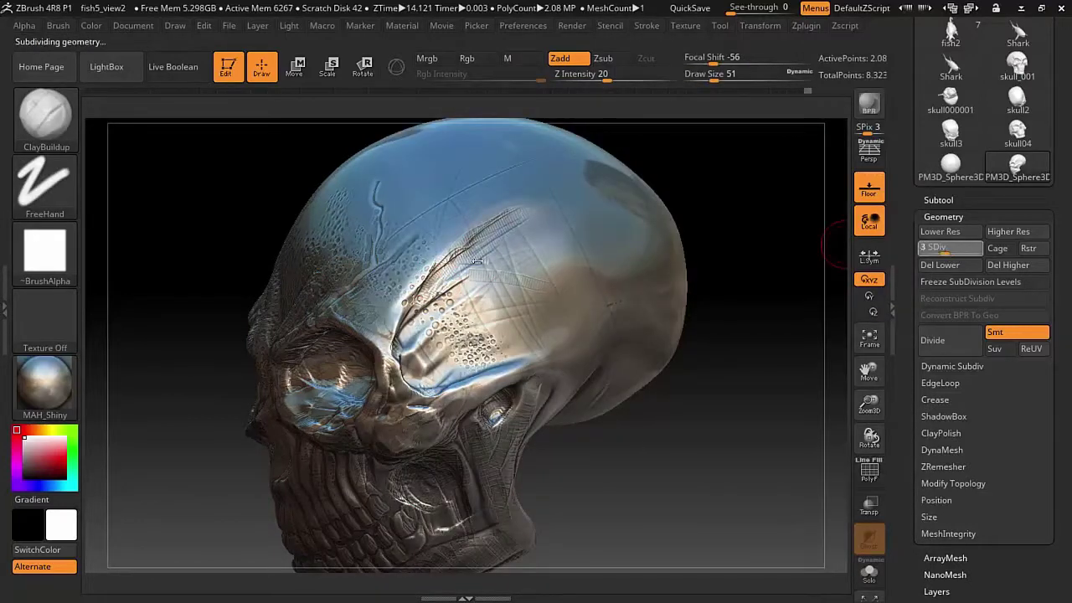
pyautogui.moveTo(452, 253)
pyautogui.mouseDown()
pyautogui.moveTo(486, 234)
pyautogui.moveTo(523, 243)
pyautogui.moveTo(555, 279)
pyautogui.moveTo(507, 341)
pyautogui.mouseUp()
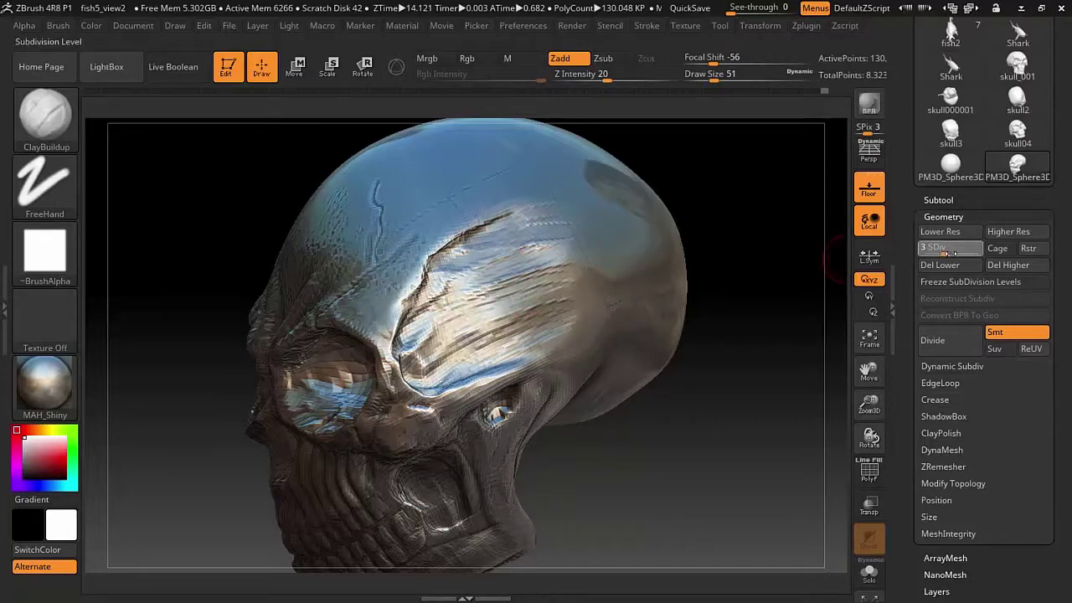
# - Return the skull to subdivision level 6 and set up the Pinch brush at Z Intensity 20 and draw size 35
pyautogui.moveTo(562, 250)
pyautogui.mouseDown(button='right')
pyautogui.moveTo(502, 251)
pyautogui.moveTo(558, 244)
pyautogui.mouseUp(button='right')
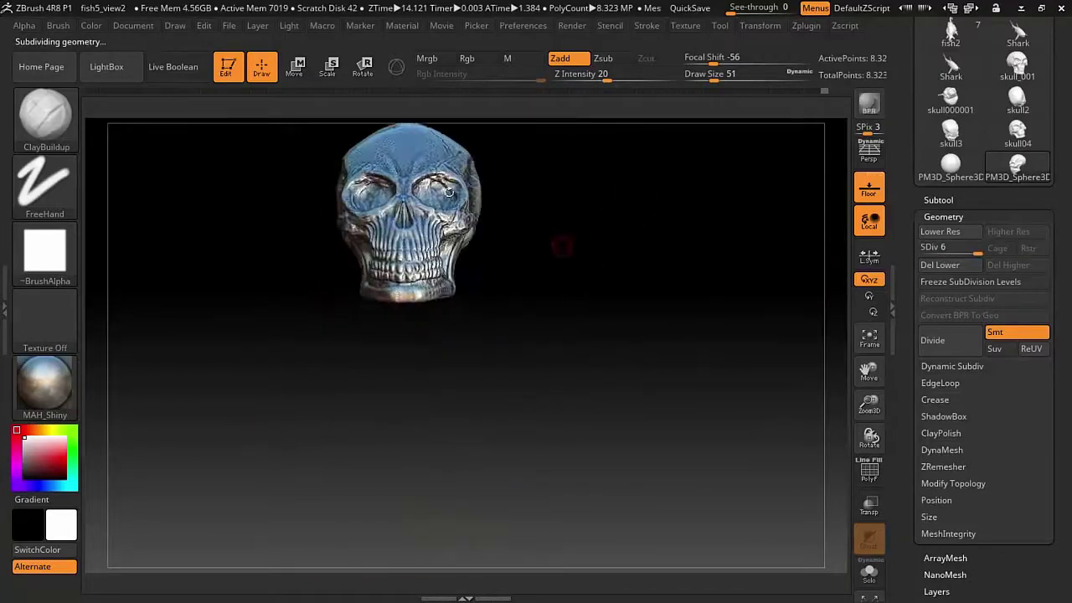
pyautogui.press('b')
pyautogui.press('p')
pyautogui.press('i')
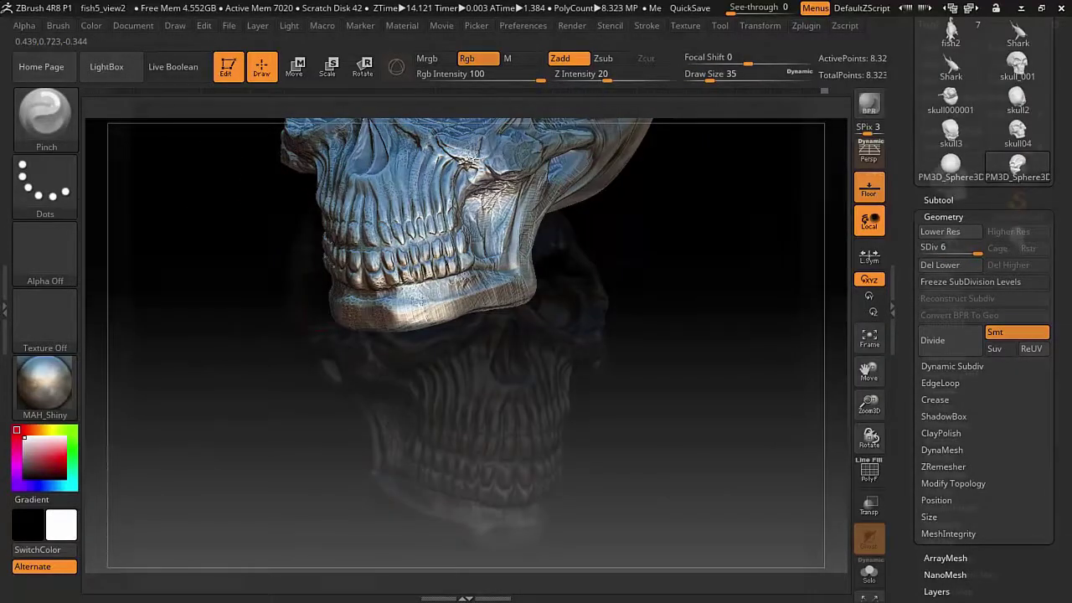